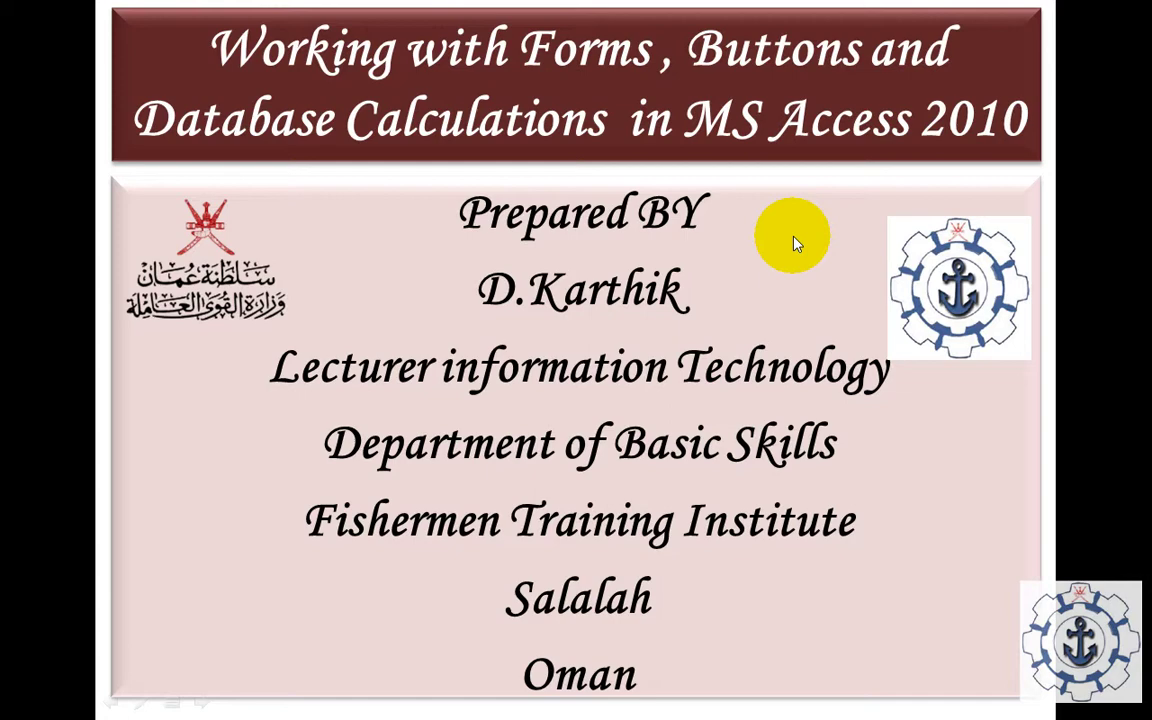
# Exit the slideshow and launch Microsoft Access 2010.
pyautogui.press('Escape')
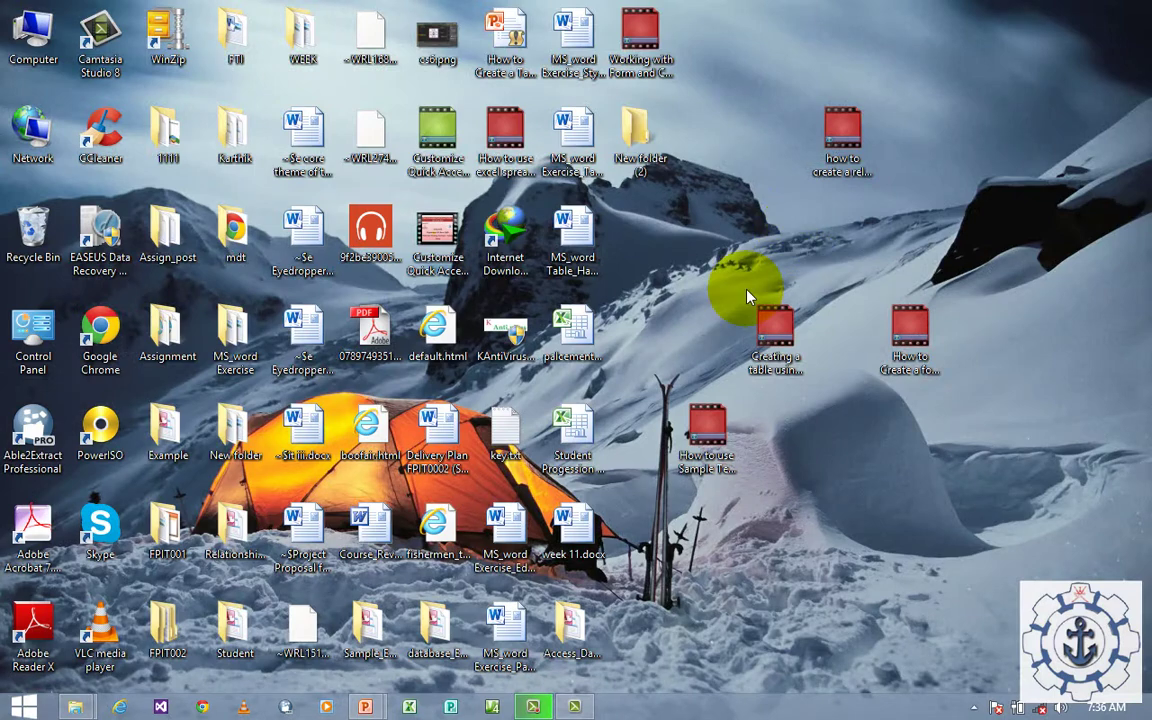
pyautogui.click(22, 708)
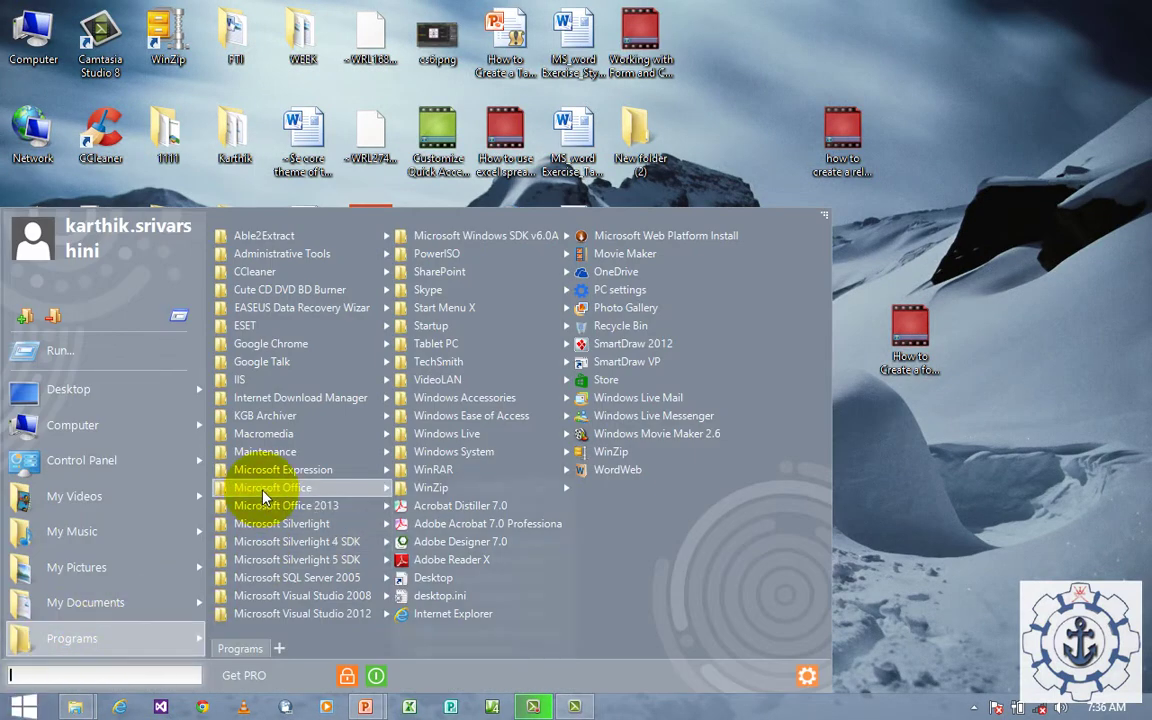
pyautogui.moveTo(265, 492)
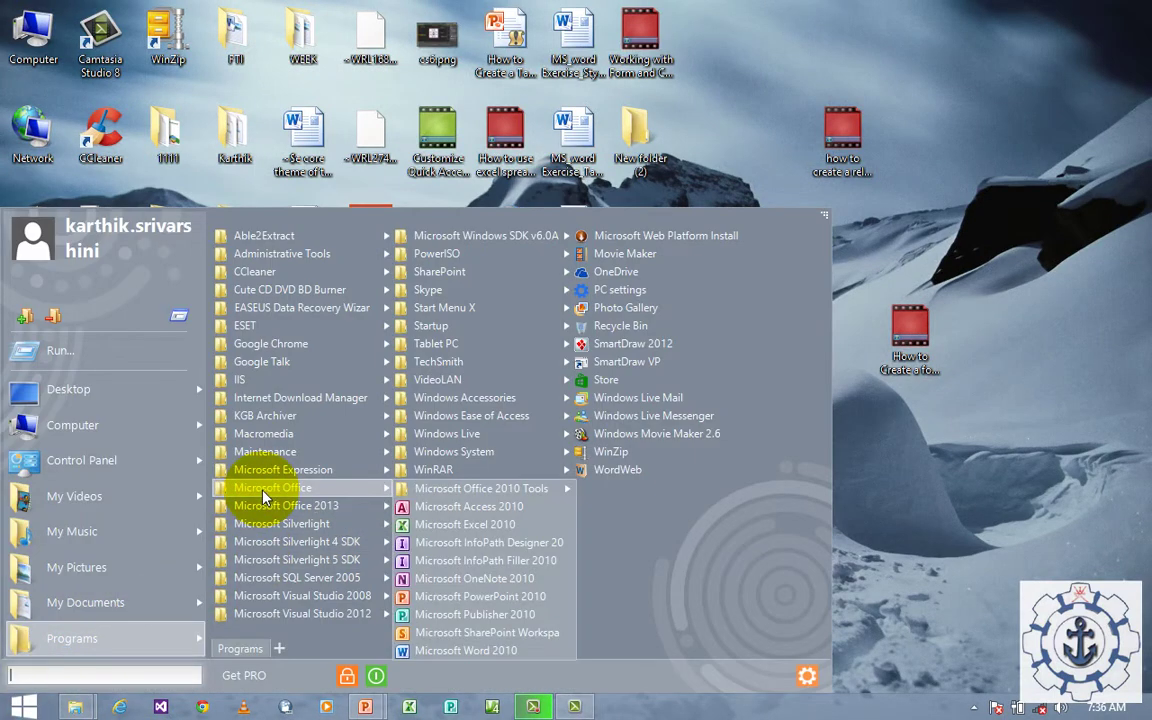
pyautogui.click(476, 514)
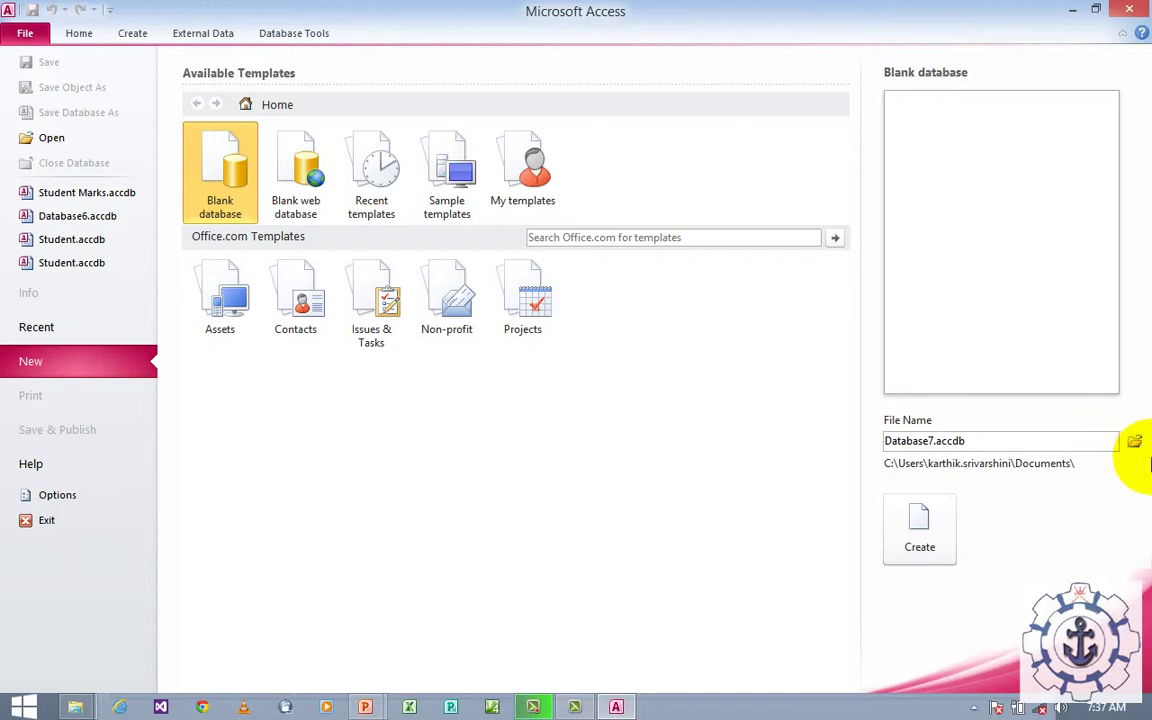
# Browse for the new blank database's save location and choose the Desktop.
pyautogui.click(1134, 442)
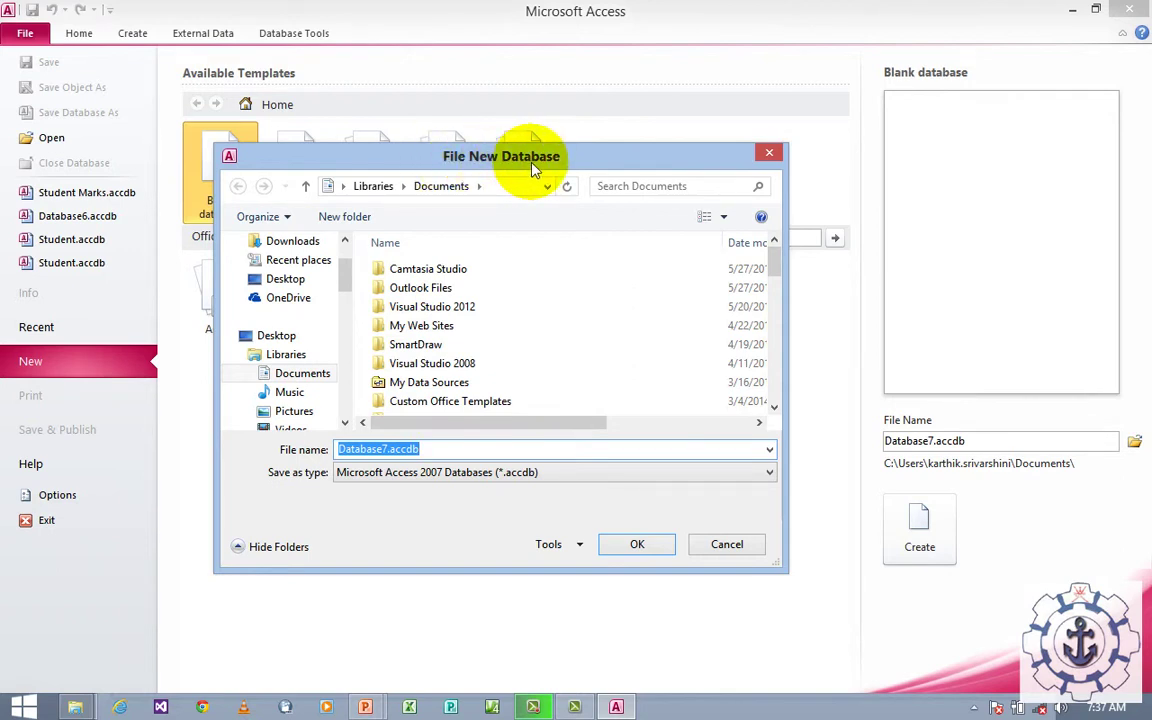
pyautogui.scroll(1, 347, 263)
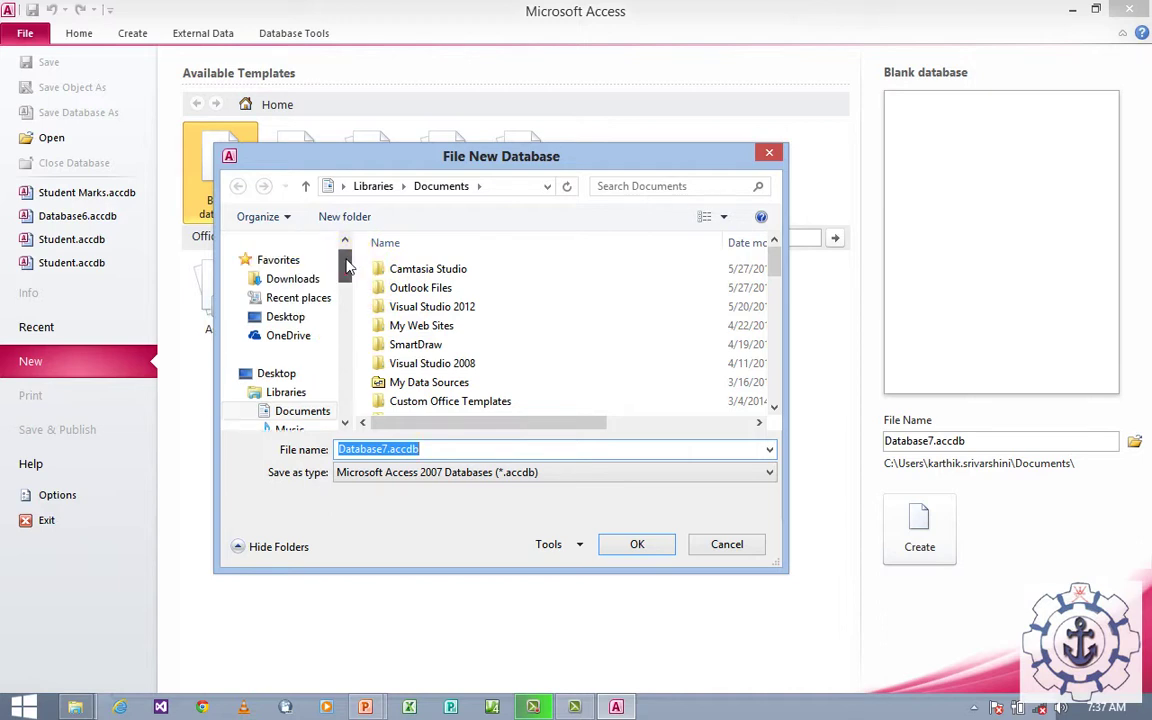
pyautogui.scroll(1, 347, 263)
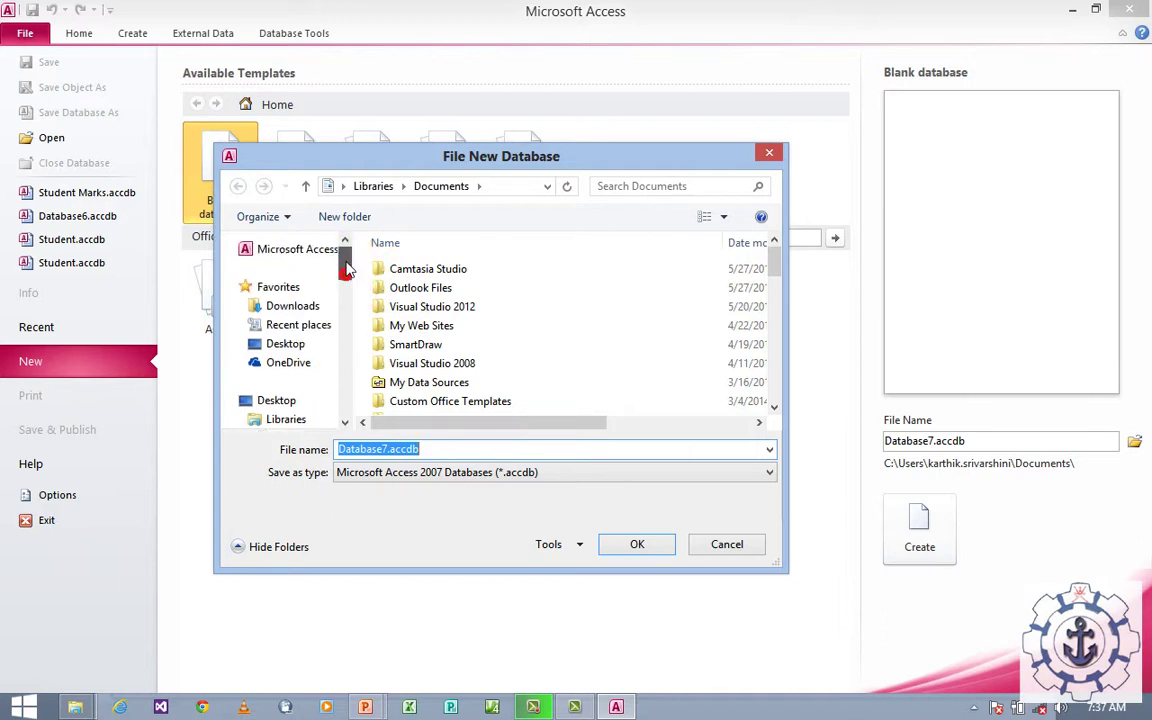
pyautogui.click(345, 256)
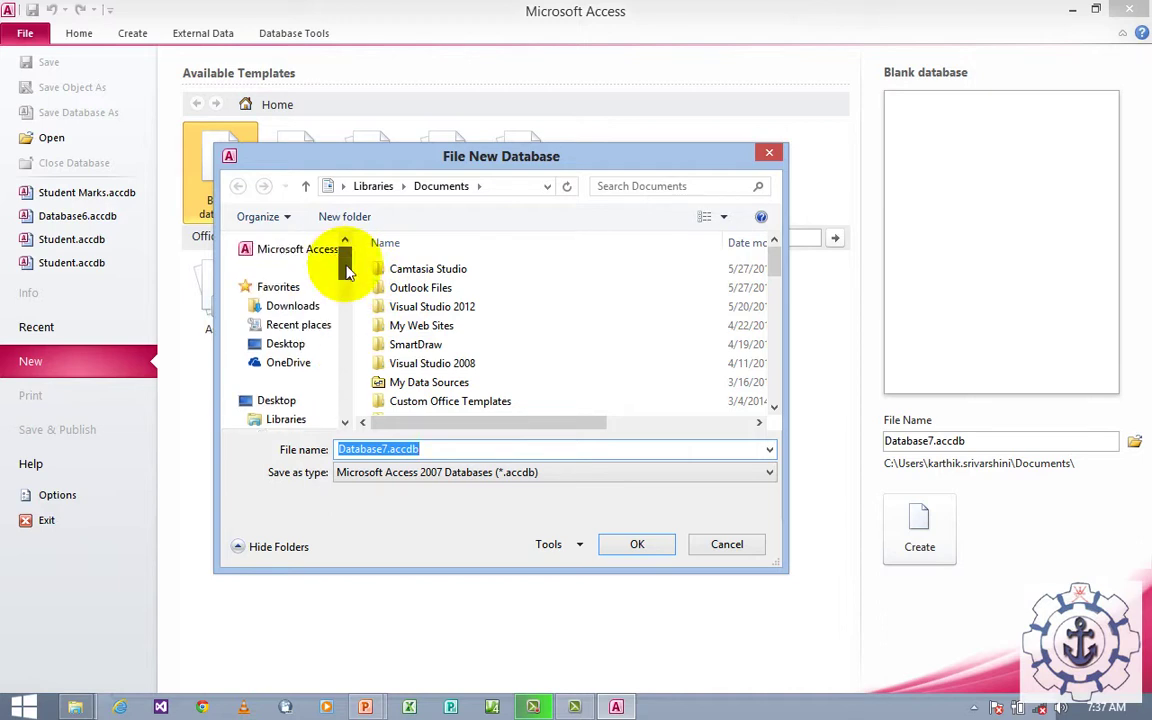
pyautogui.click(290, 344)
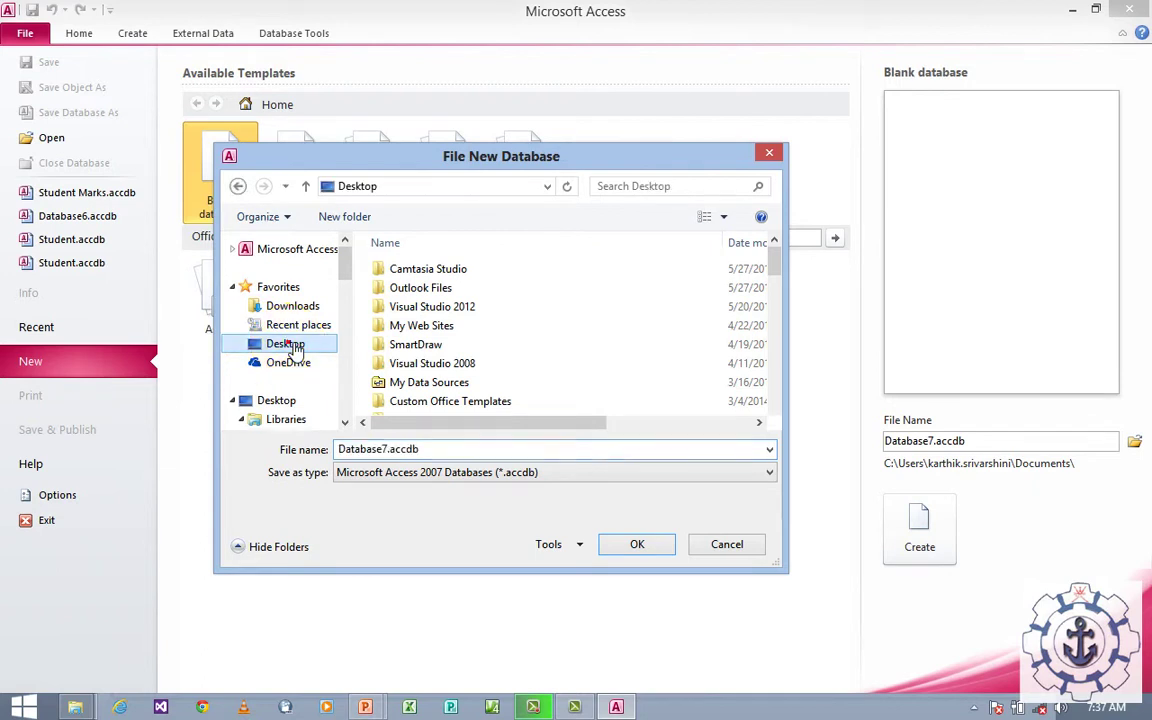
# Create a folder named MS_Access_Database_Example on the Desktop and open it as the save location.
pyautogui.click(346, 217)
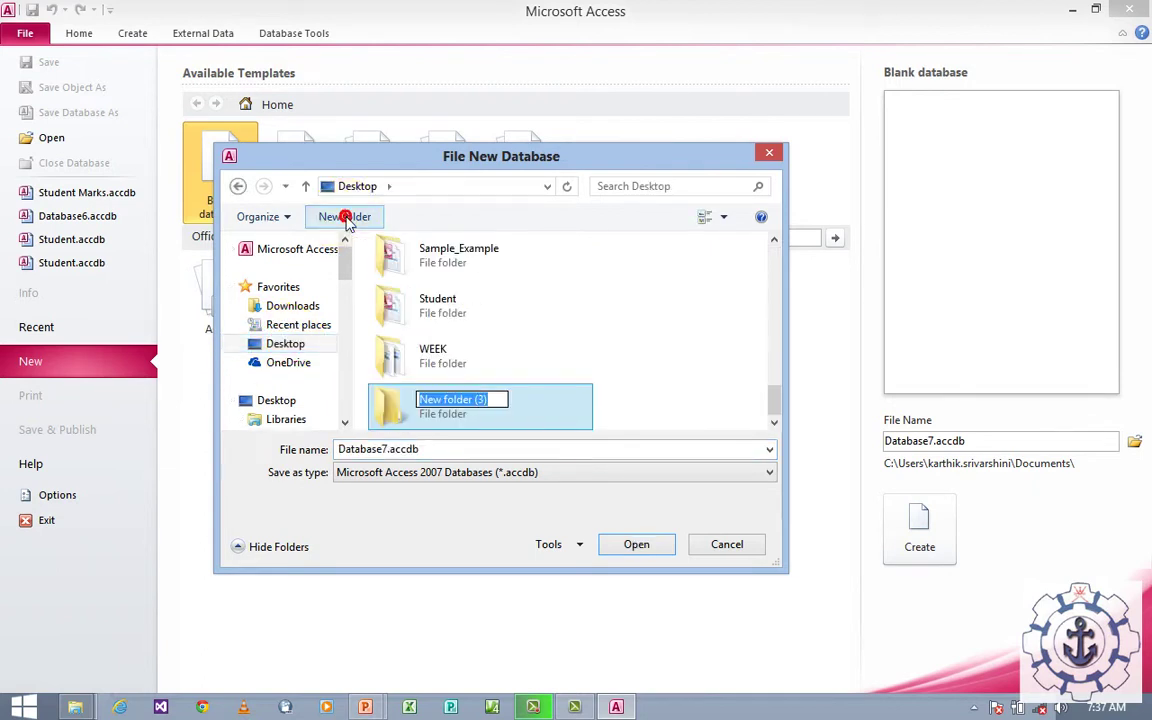
pyautogui.write('MS')
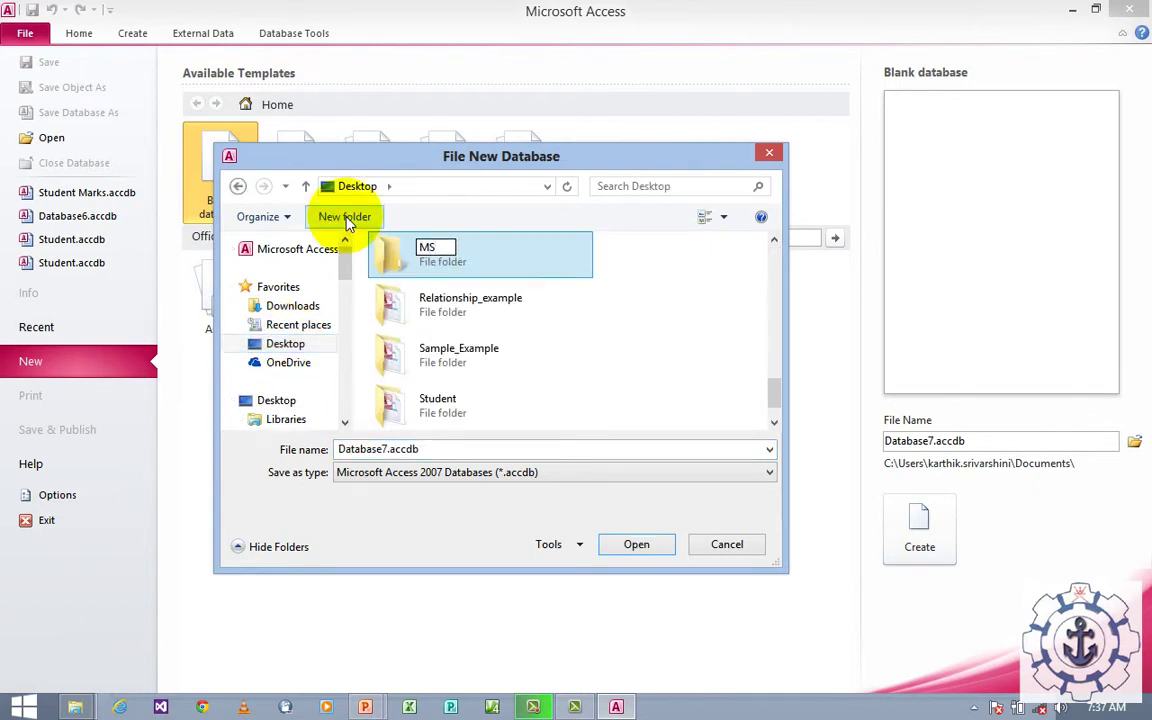
pyautogui.write('_Access_Databse')
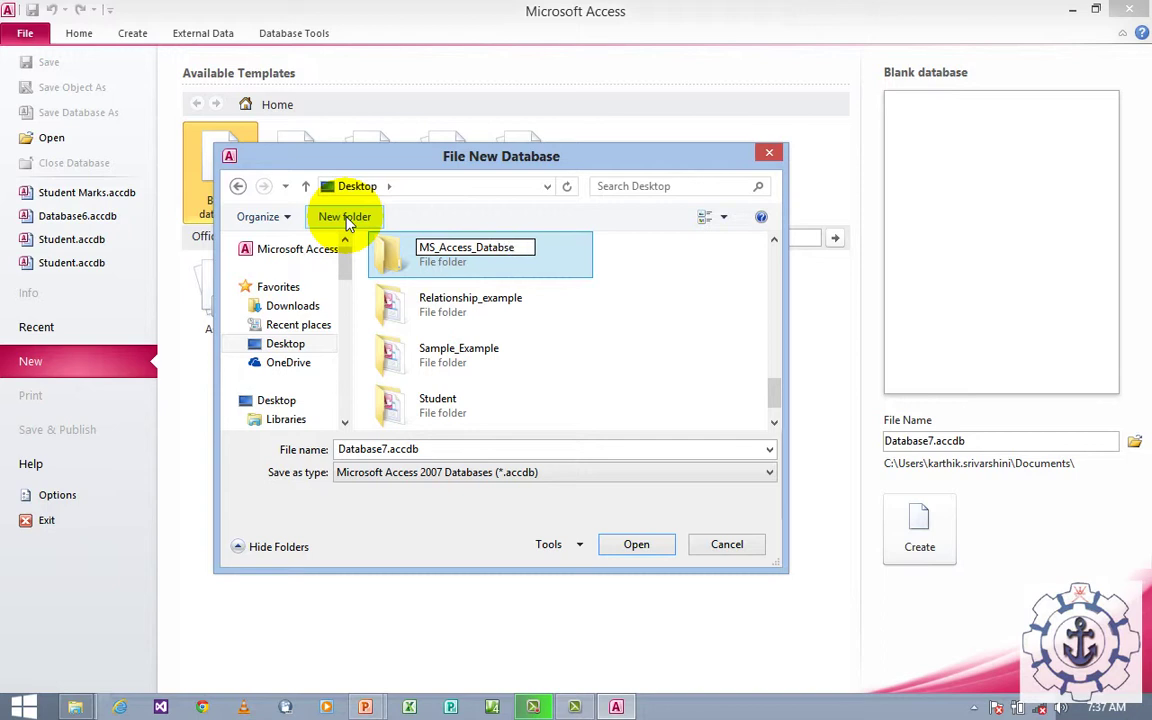
pyautogui.press('BackSpace')
pyautogui.press('BackSpace')
pyautogui.write('ase_Example')
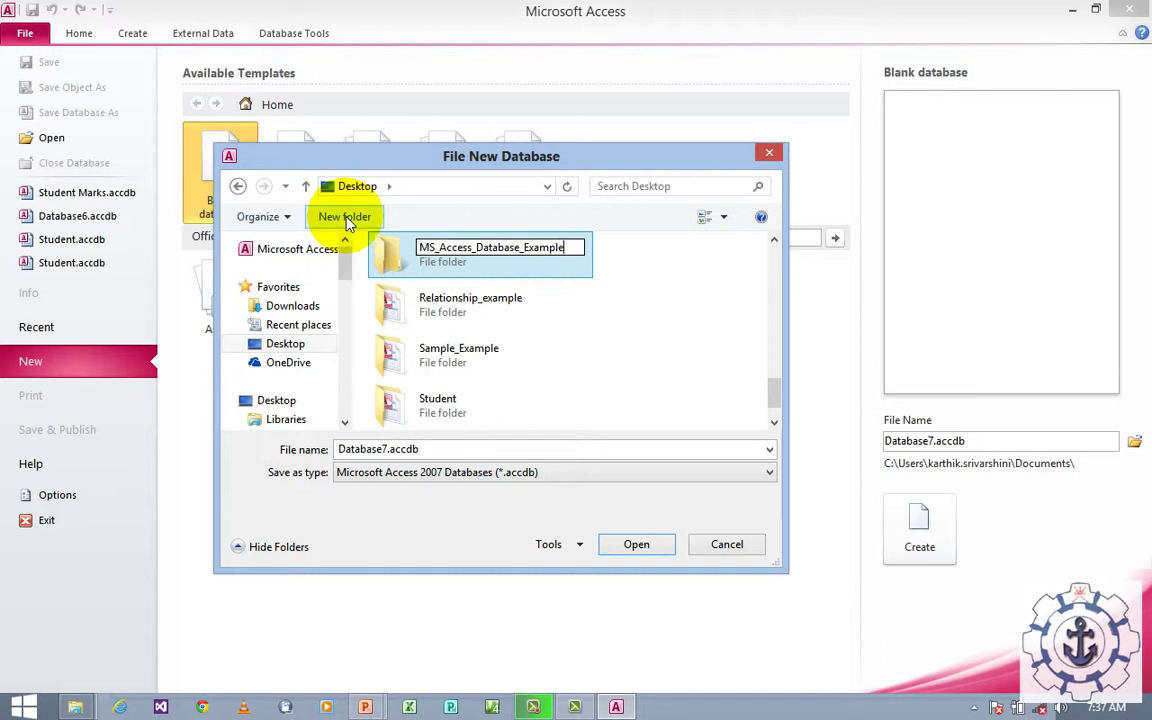
pyautogui.click(631, 549)
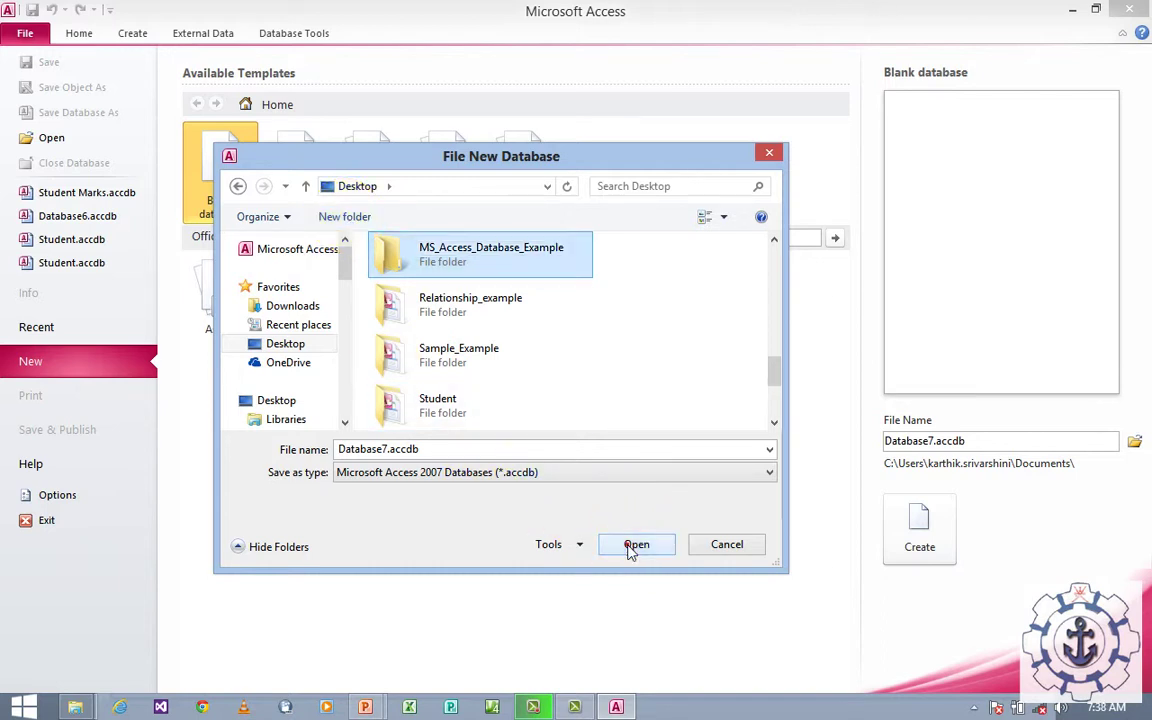
pyautogui.click(631, 549)
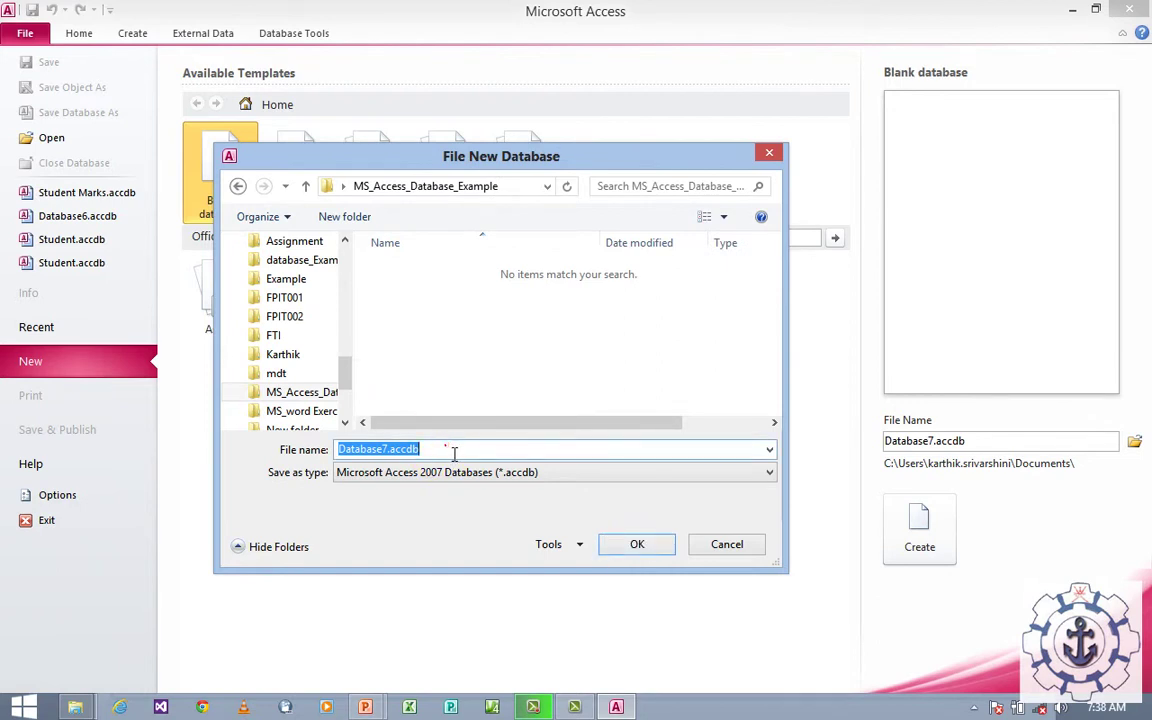
# Name the database file Student Mark and create the blank database.
pyautogui.press('BackSpace')
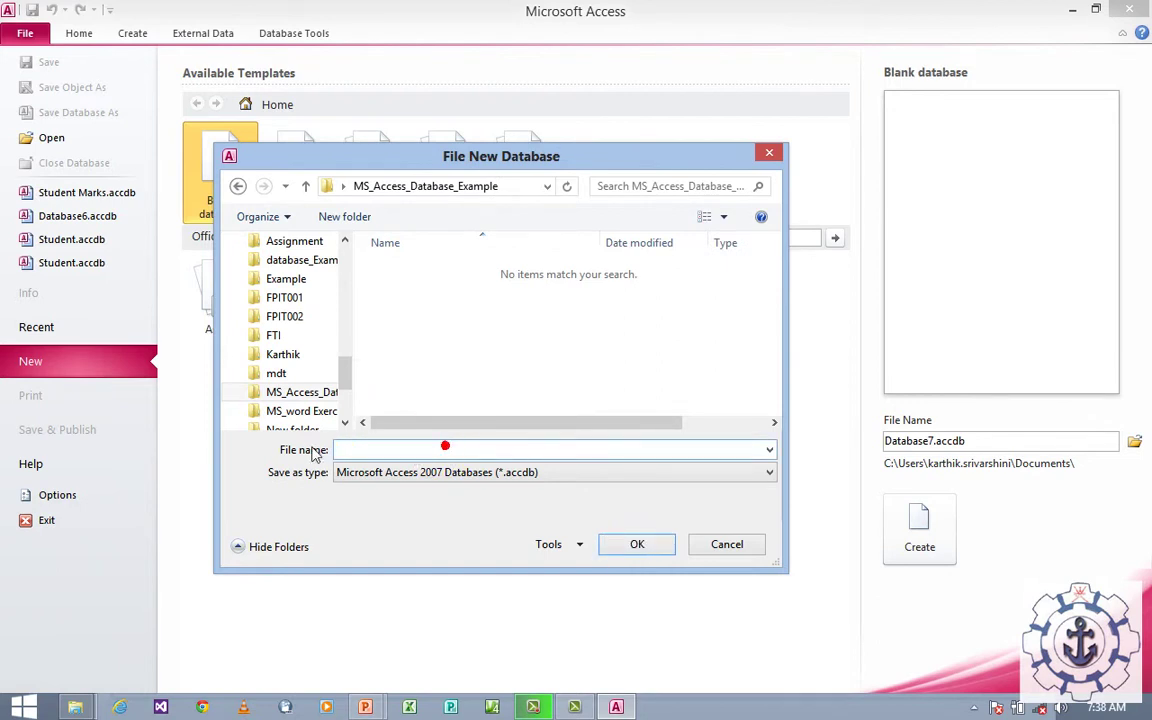
pyautogui.write('Student Mark')
pyautogui.click(637, 544)
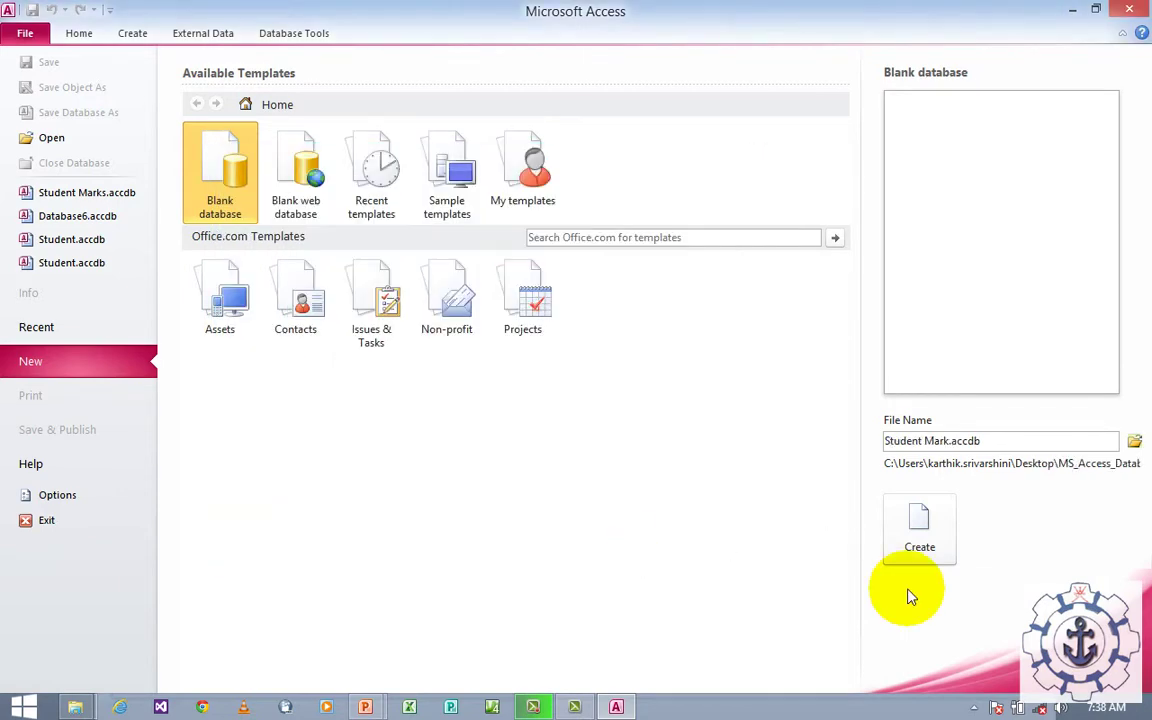
pyautogui.click(927, 545)
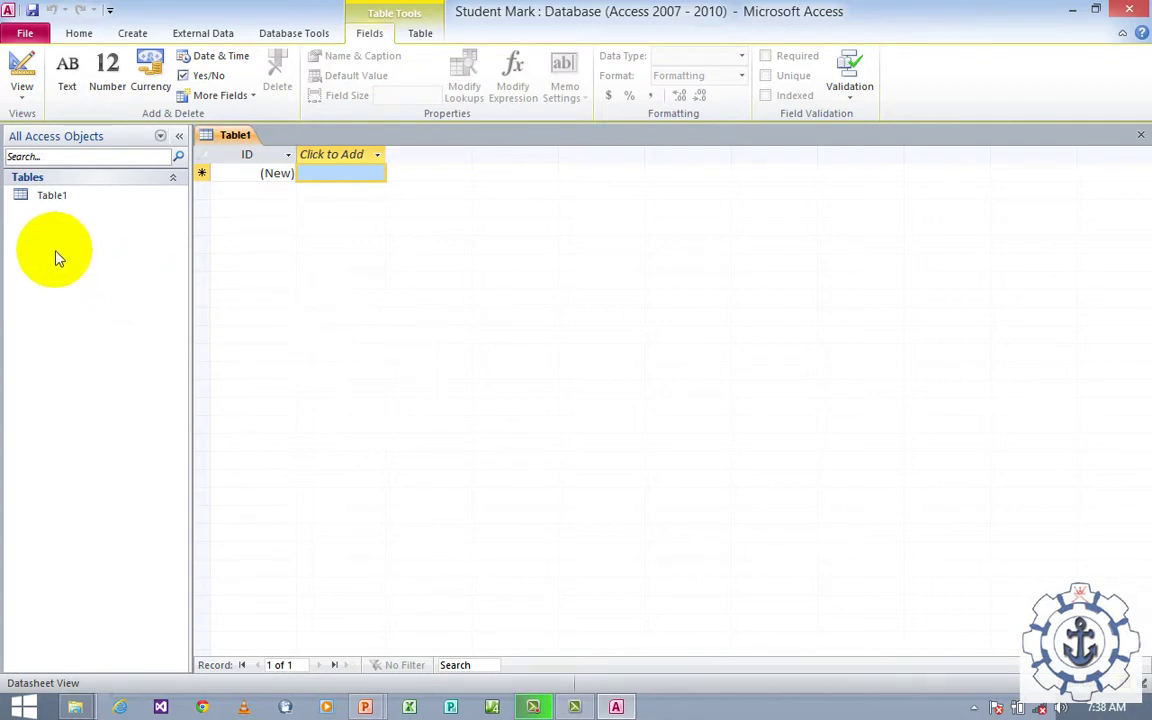
# Switch Table1 to Design View, saving the table under the name Student.
pyautogui.click(33, 204)
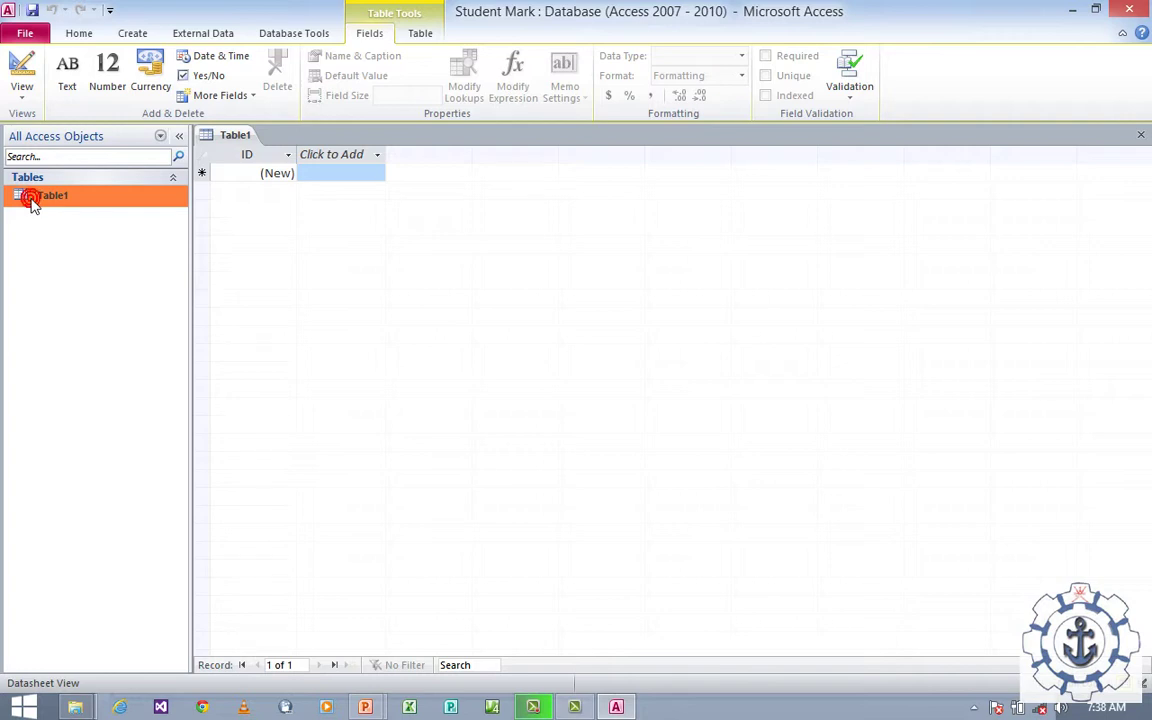
pyautogui.click(33, 204)
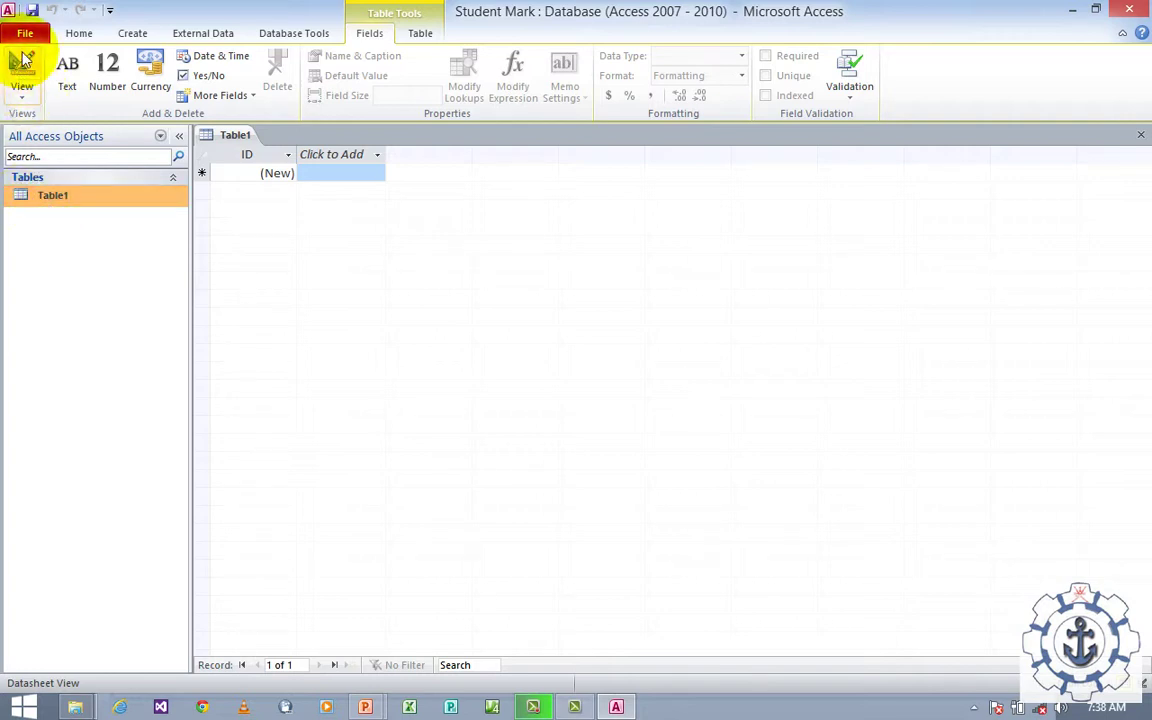
pyautogui.click(25, 94)
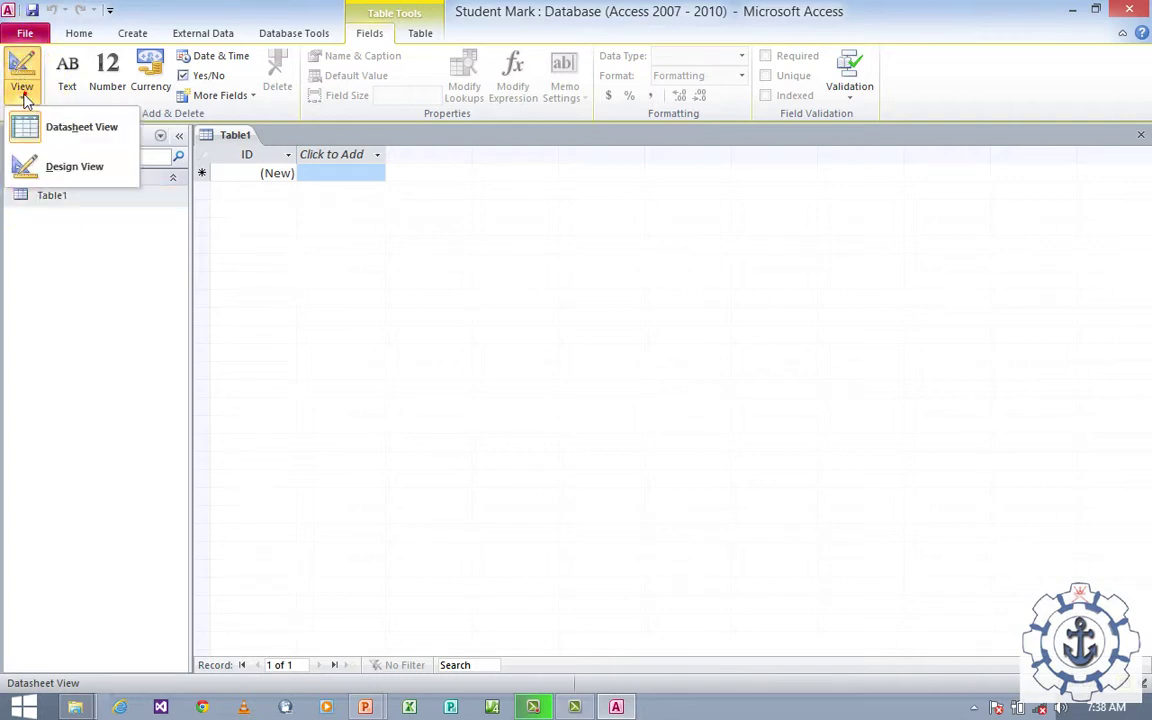
pyautogui.click(72, 168)
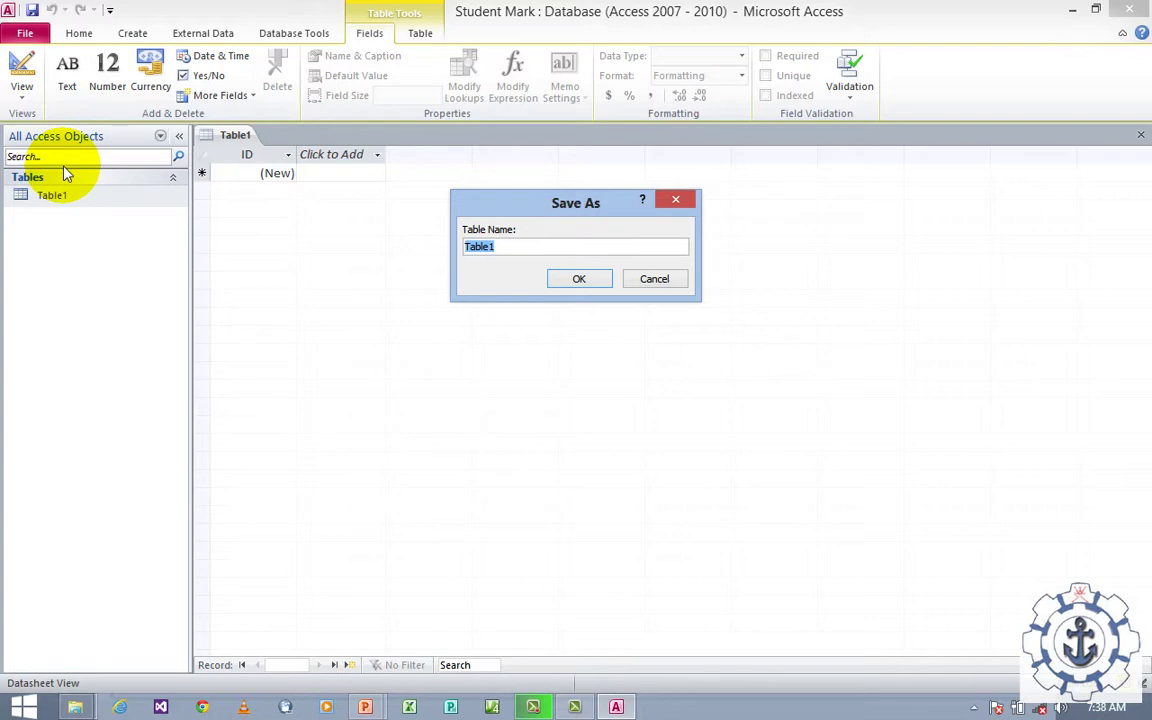
pyautogui.press('BackSpace')
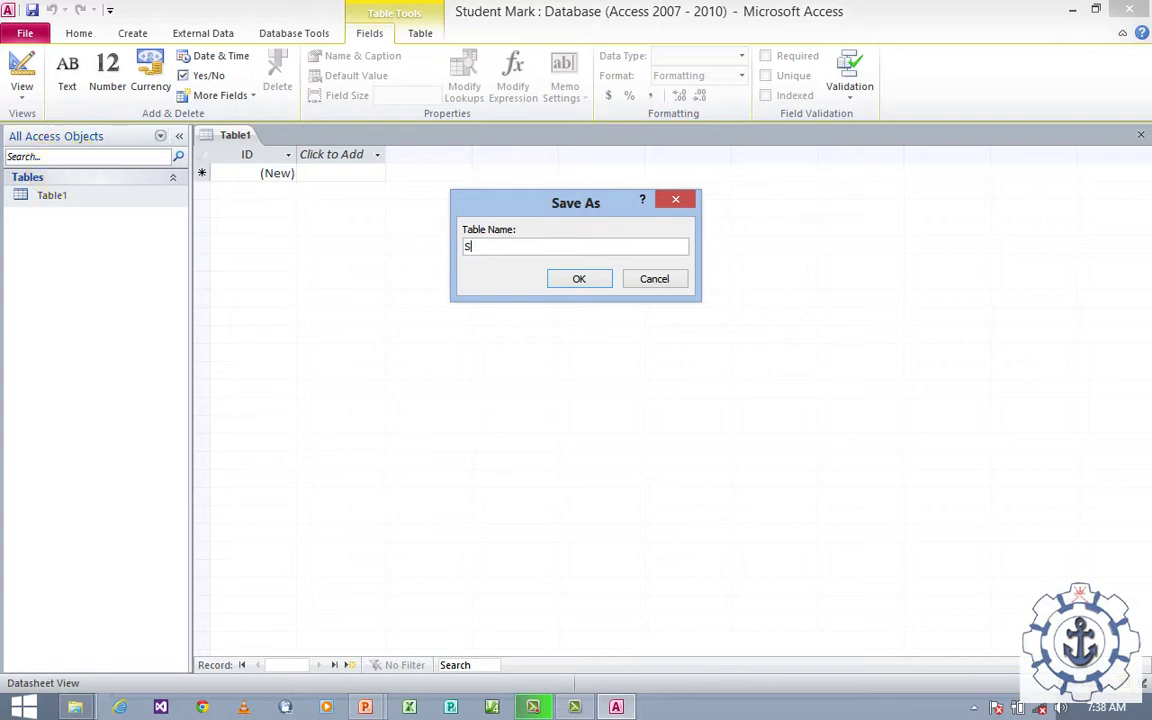
pyautogui.write('Student')
pyautogui.click(578, 278)
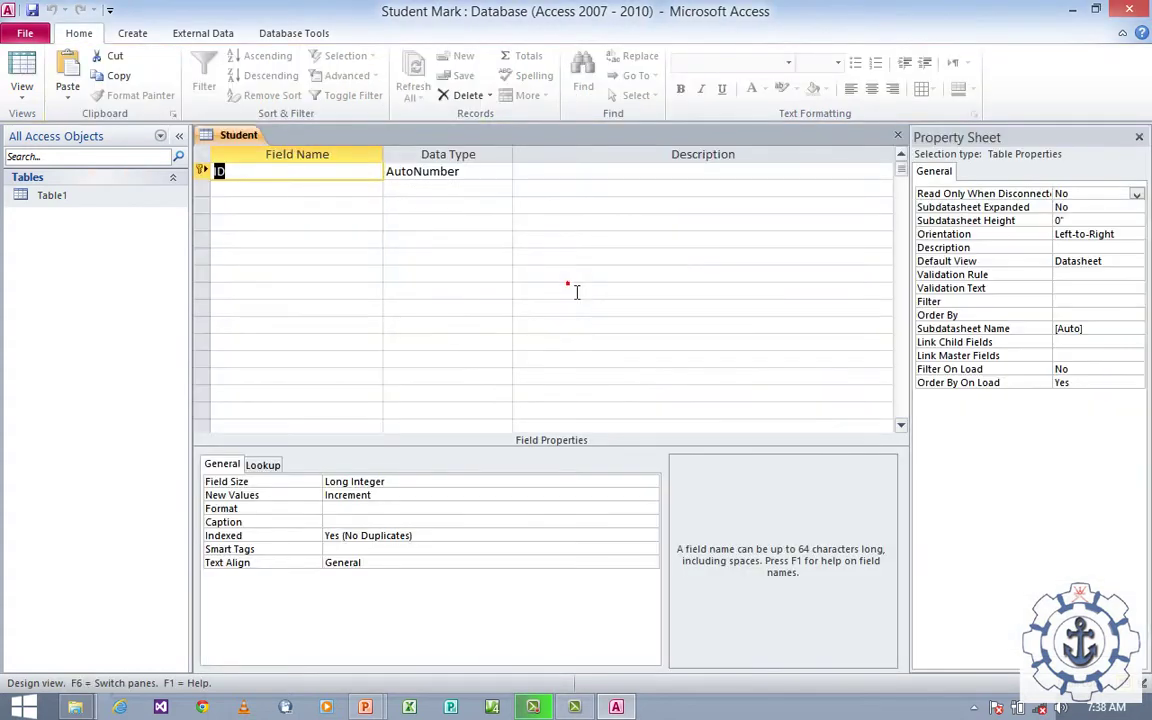
# Remove the primary key from the ID field of the Student table.
pyautogui.click(276, 174)
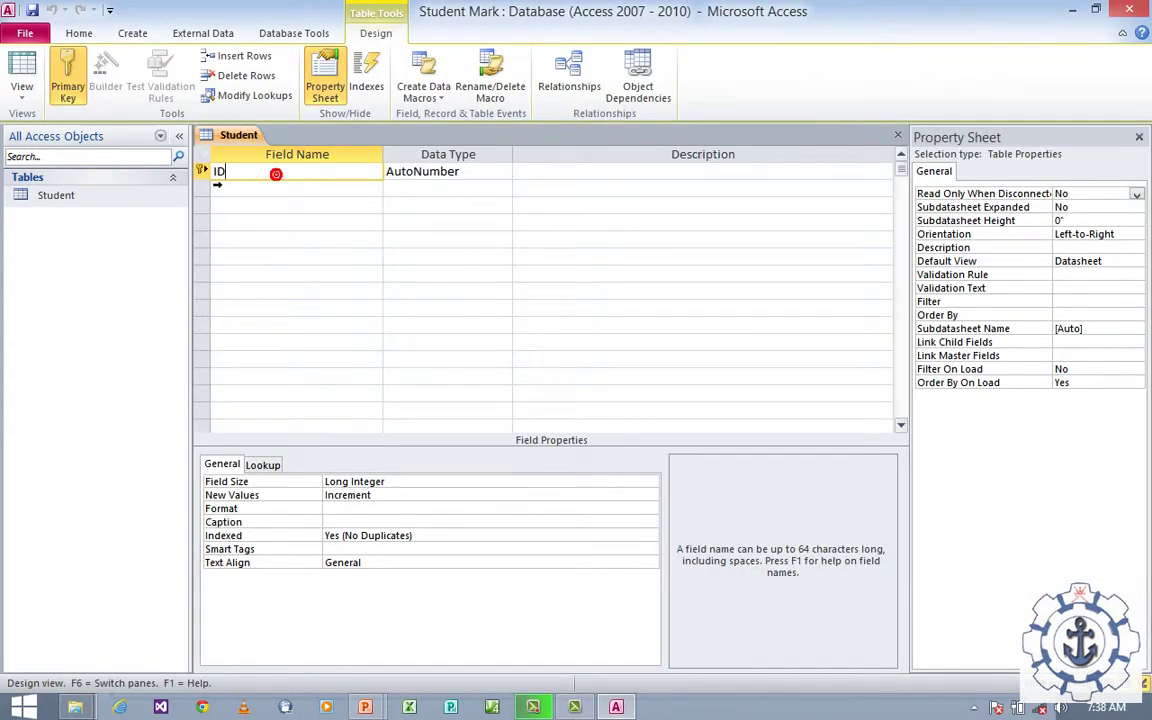
pyautogui.rightClick(205, 178)
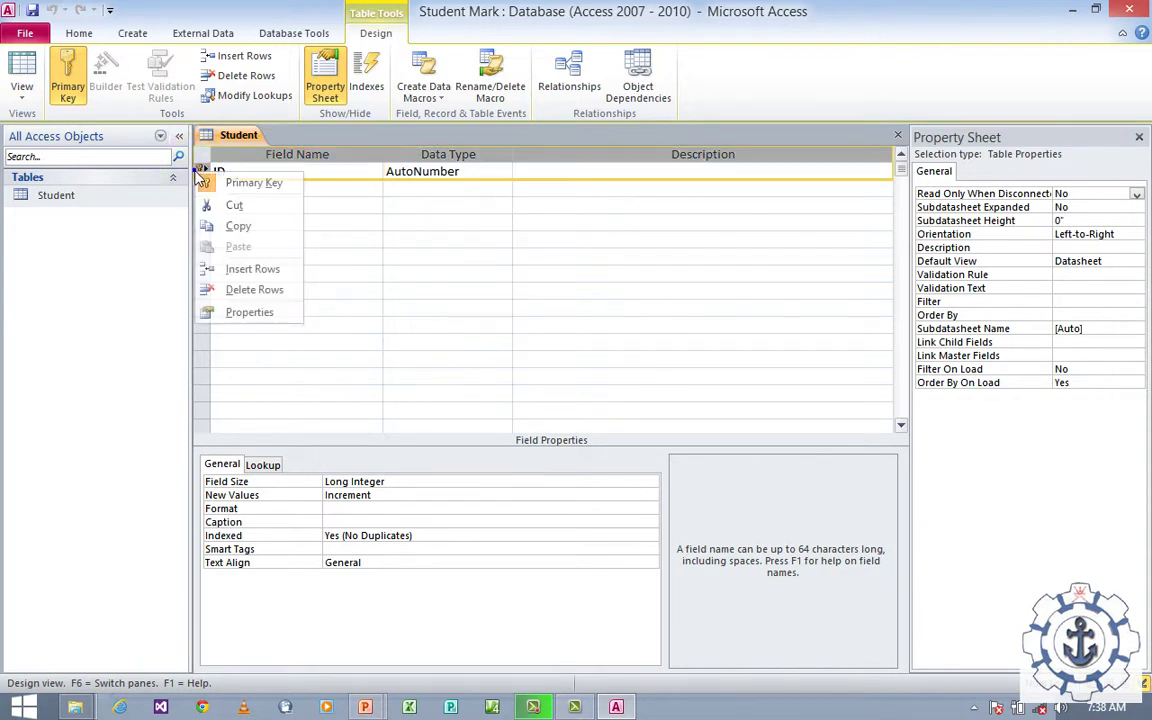
pyautogui.click(340, 200)
pyautogui.click(200, 172)
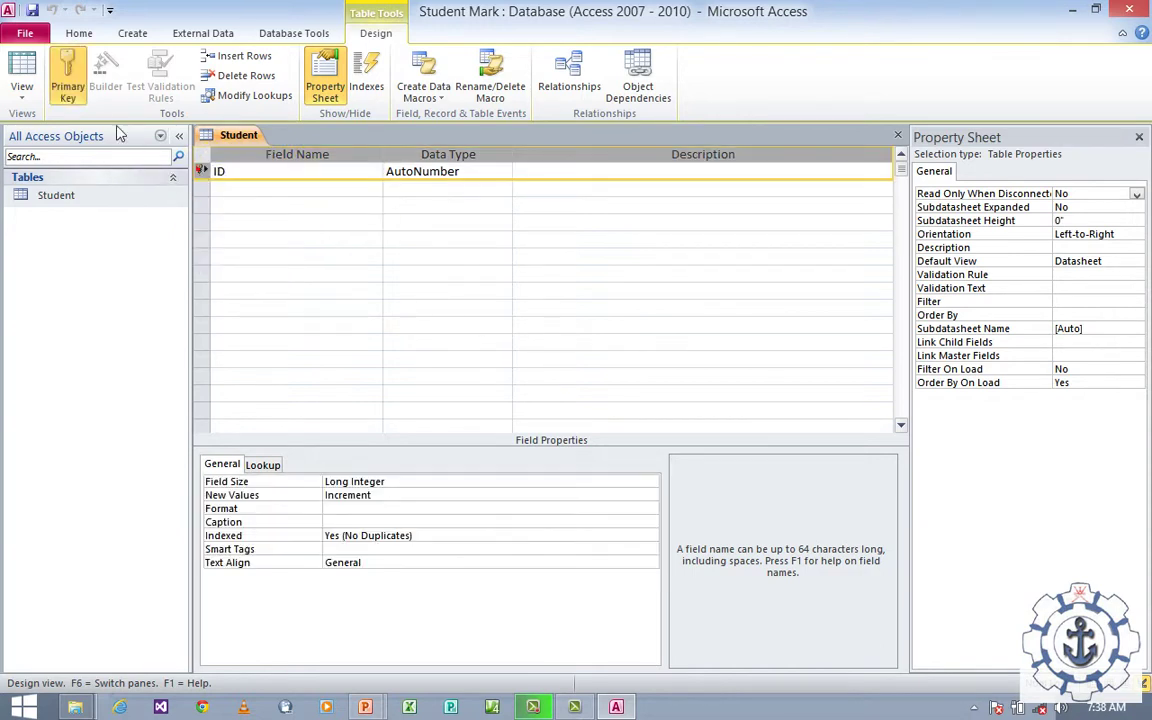
pyautogui.click(68, 80)
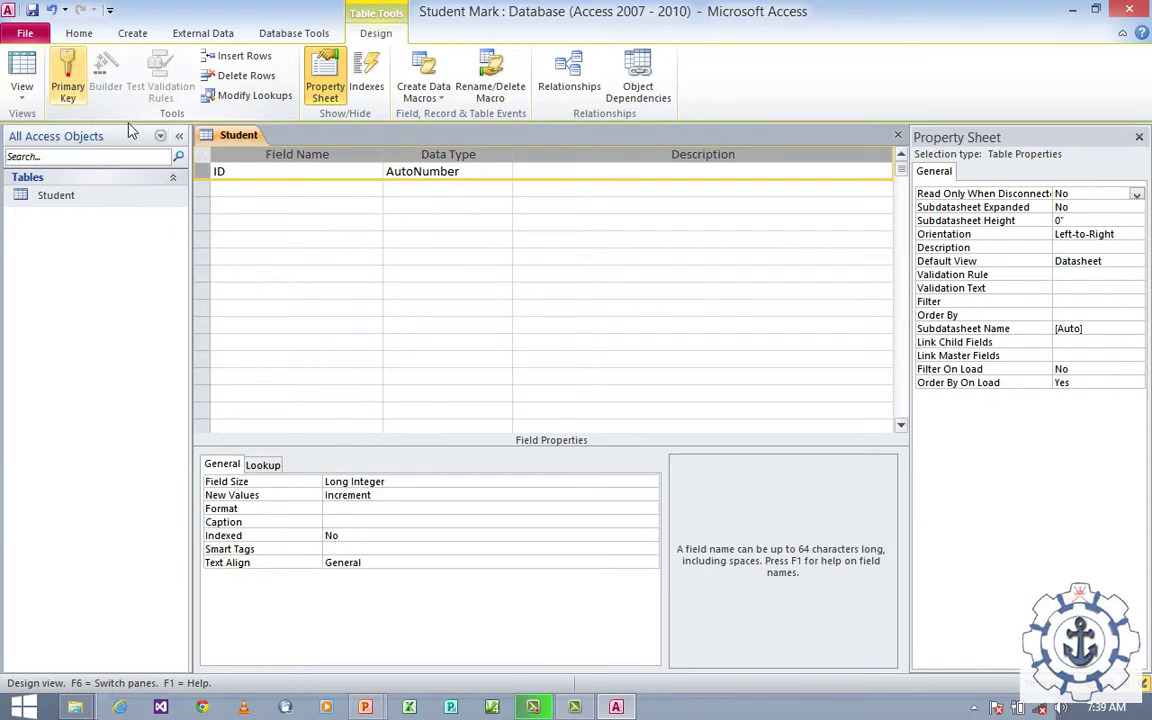
# Rename the ID field as Std_id and set its data type to Number.
pyautogui.click(238, 176)
pyautogui.doubleClick(219, 176)
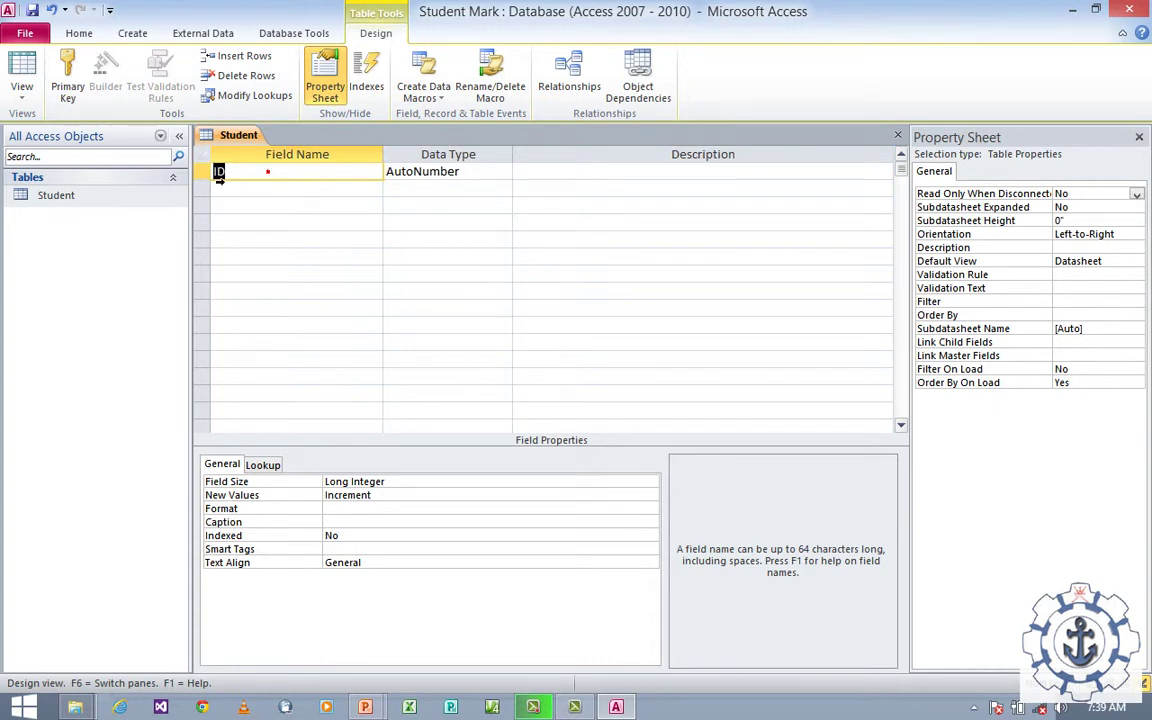
pyautogui.write('Sts')
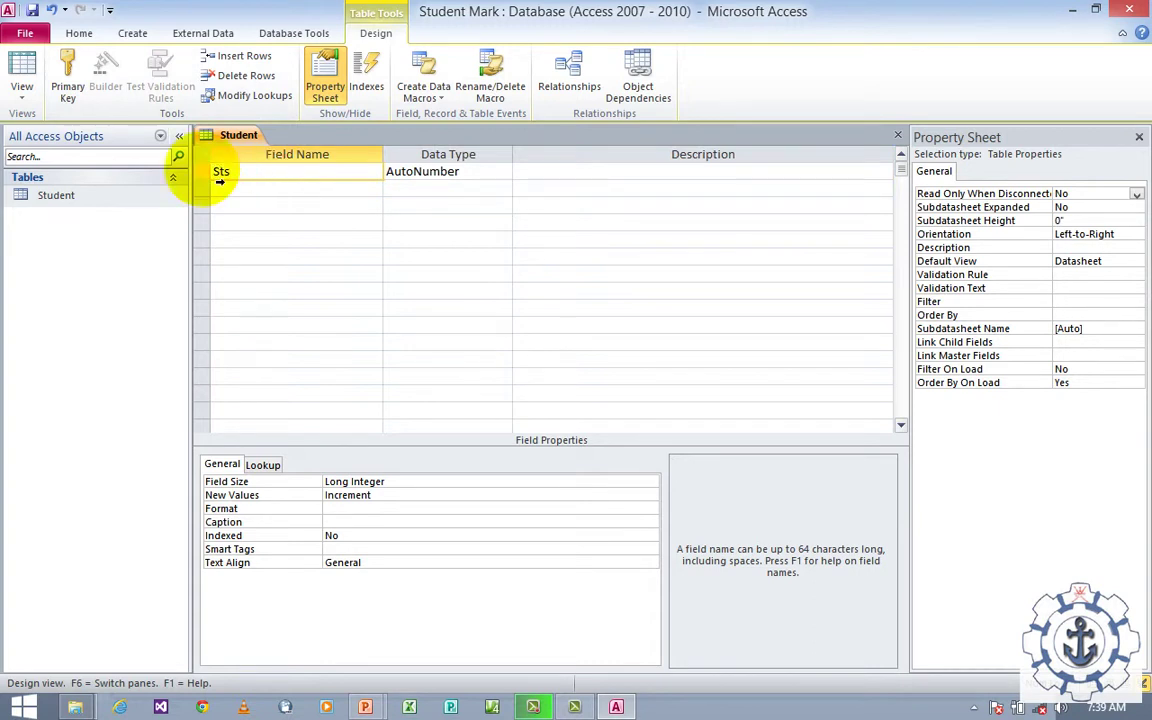
pyautogui.write('d_id')
pyautogui.press('Tab')
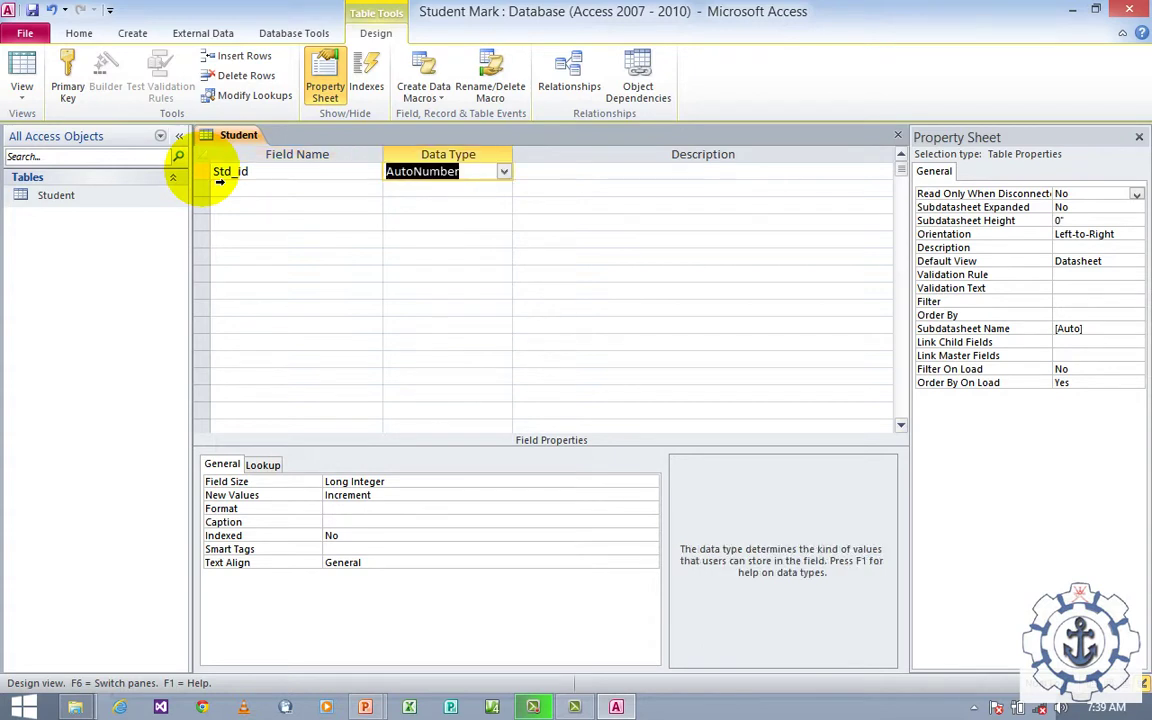
pyautogui.write('nu')
pyautogui.press('Tab')
pyautogui.press('Tab')
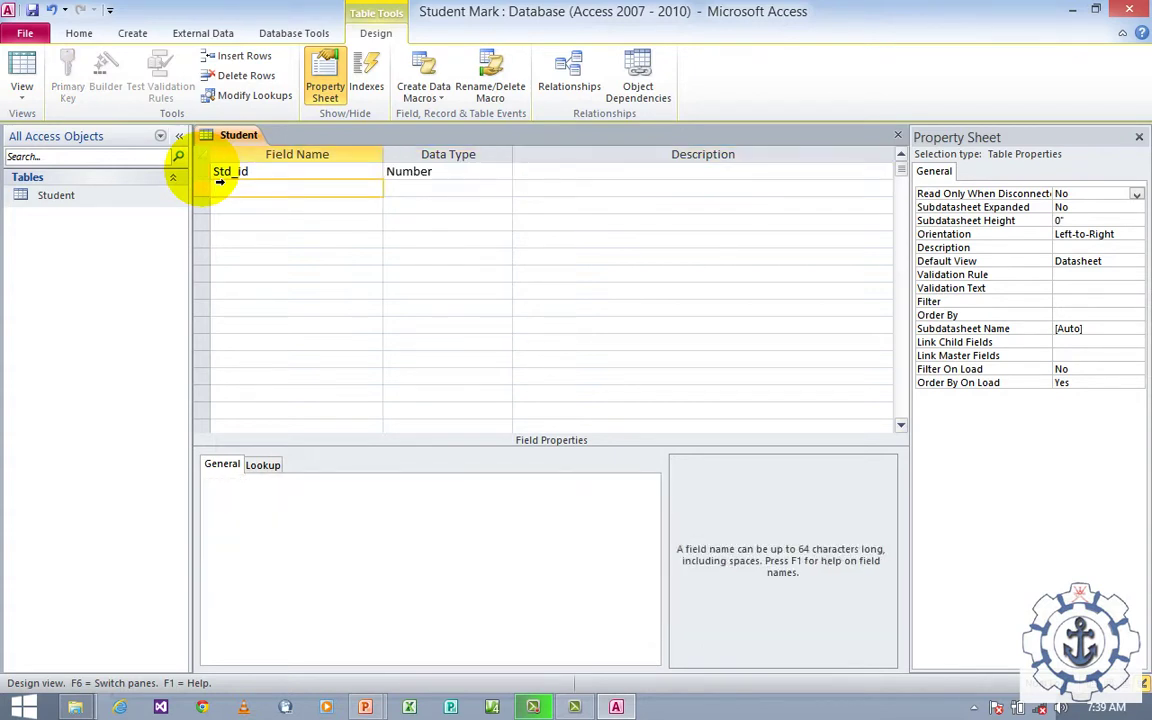
# Add a second field named Std_Name with the Text data type.
pyautogui.press('capslock')
pyautogui.write('S')
pyautogui.press('BackSpace')
pyautogui.press('capslock')
pyautogui.write('td_Name')
pyautogui.press('Tab')
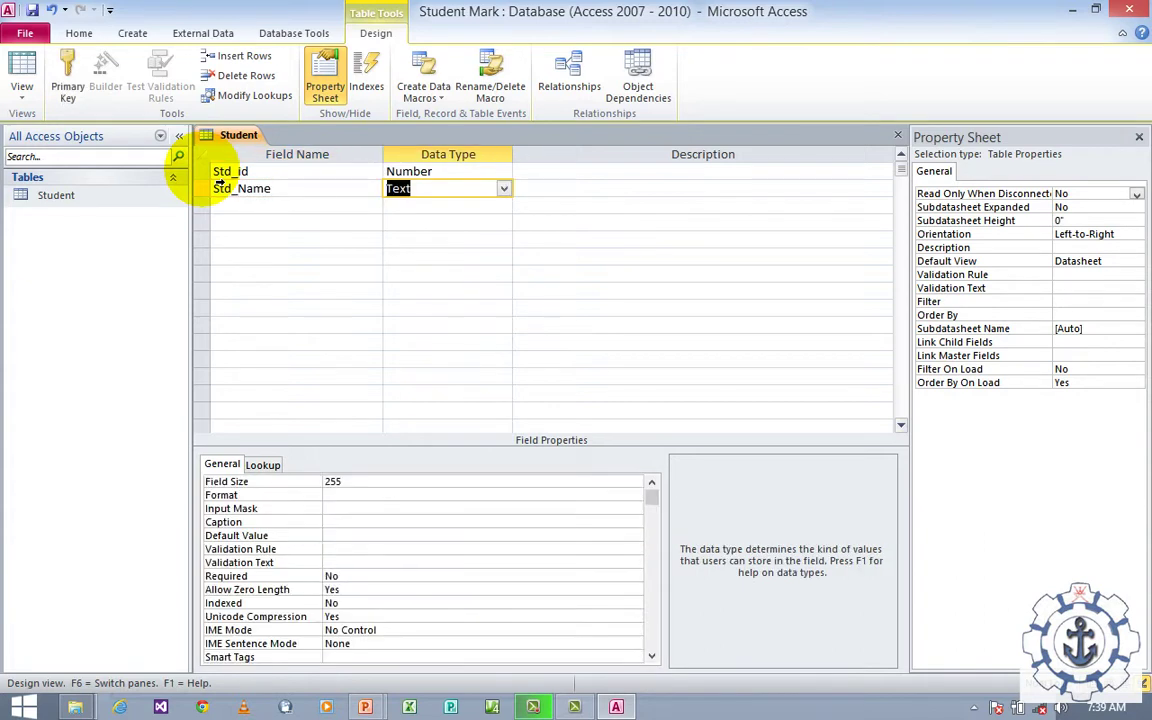
pyautogui.press('Tab')
pyautogui.press('Tab')
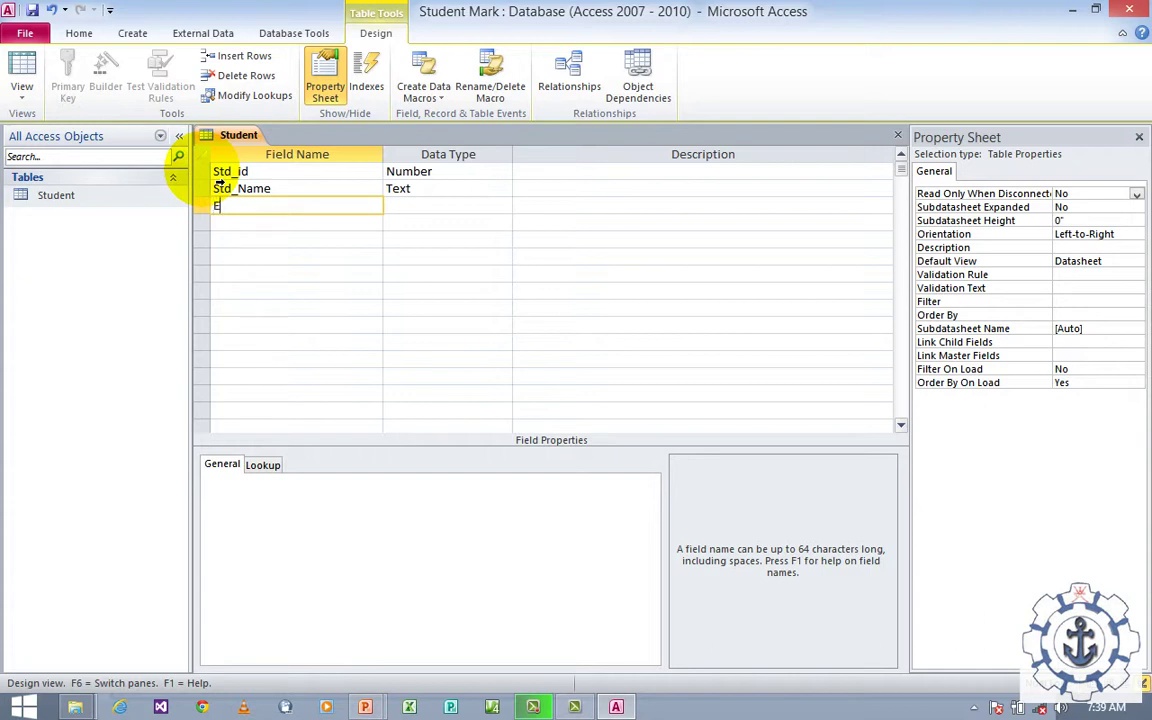
# Add a field named English with the Number data type below Std_Name.
pyautogui.write('English')
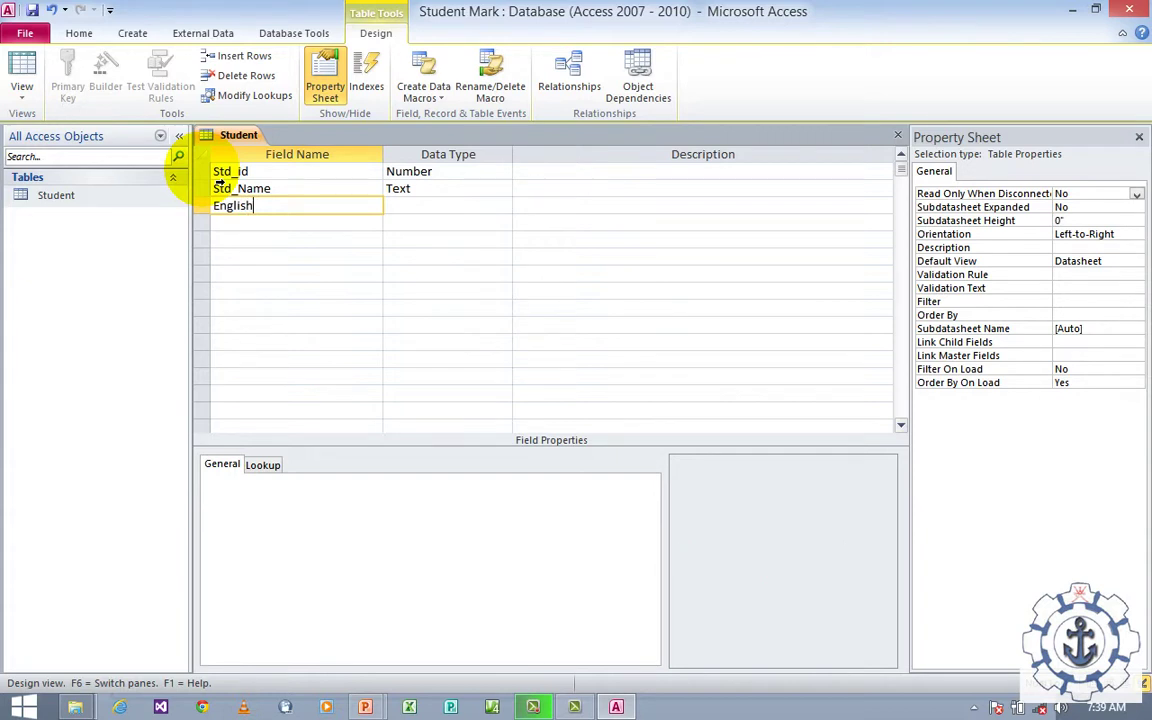
pyautogui.press('Tab')
pyautogui.write('n')
pyautogui.press('Tab')
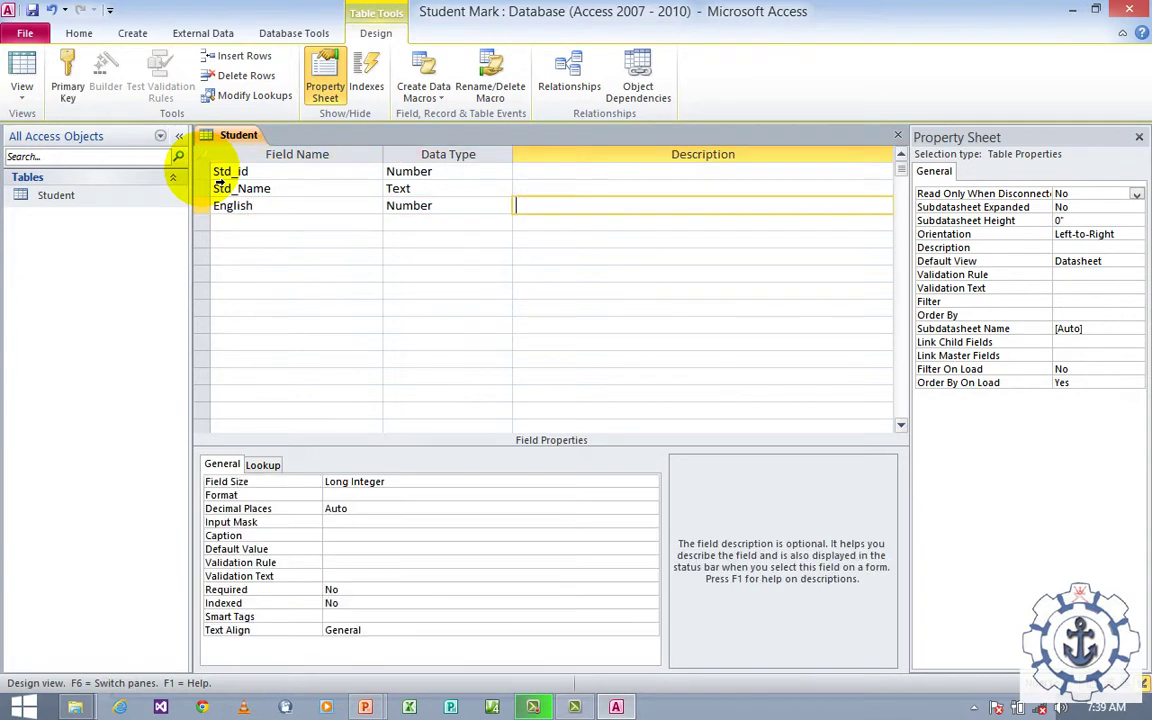
pyautogui.press('Tab')
# Add a field named IT with the Number data type below English.
pyautogui.write('IT')
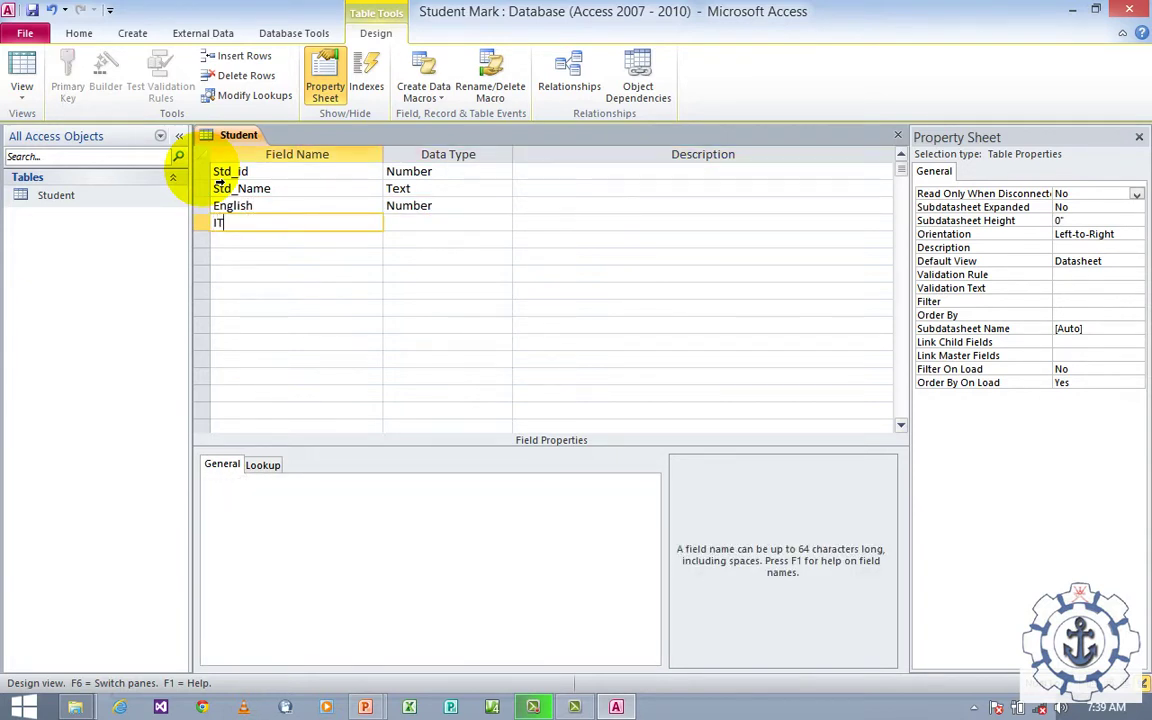
pyautogui.press('Tab')
pyautogui.write('n')
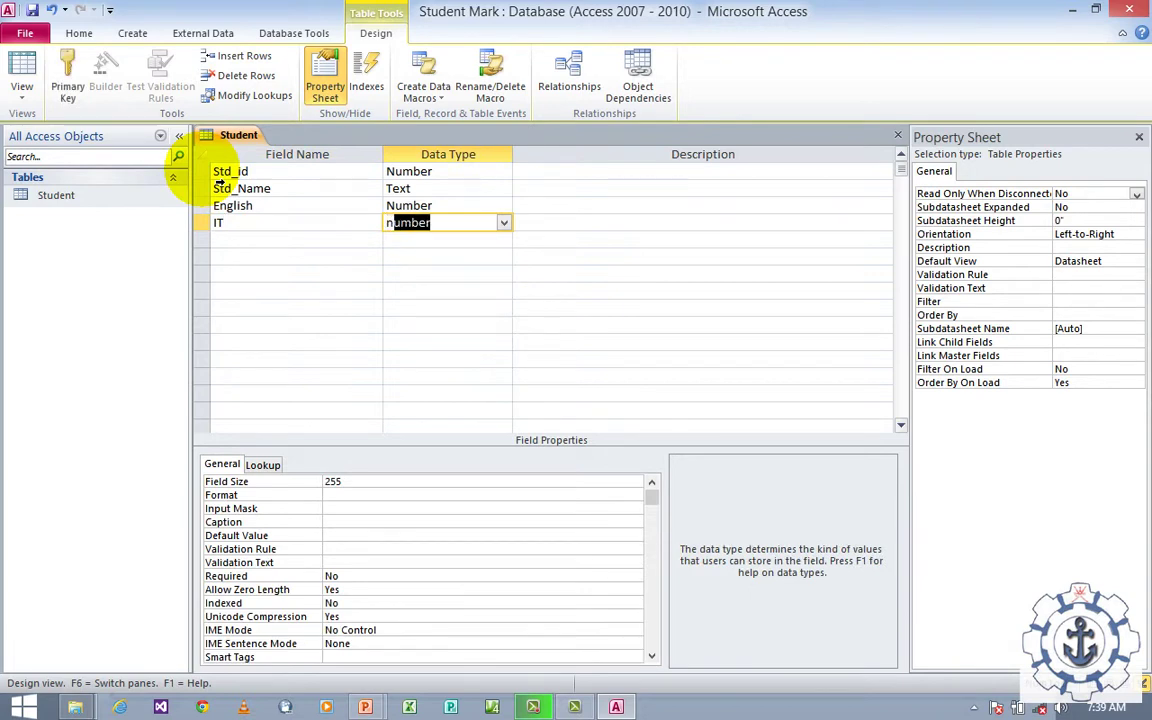
pyautogui.press('Tab')
pyautogui.press('Tab')
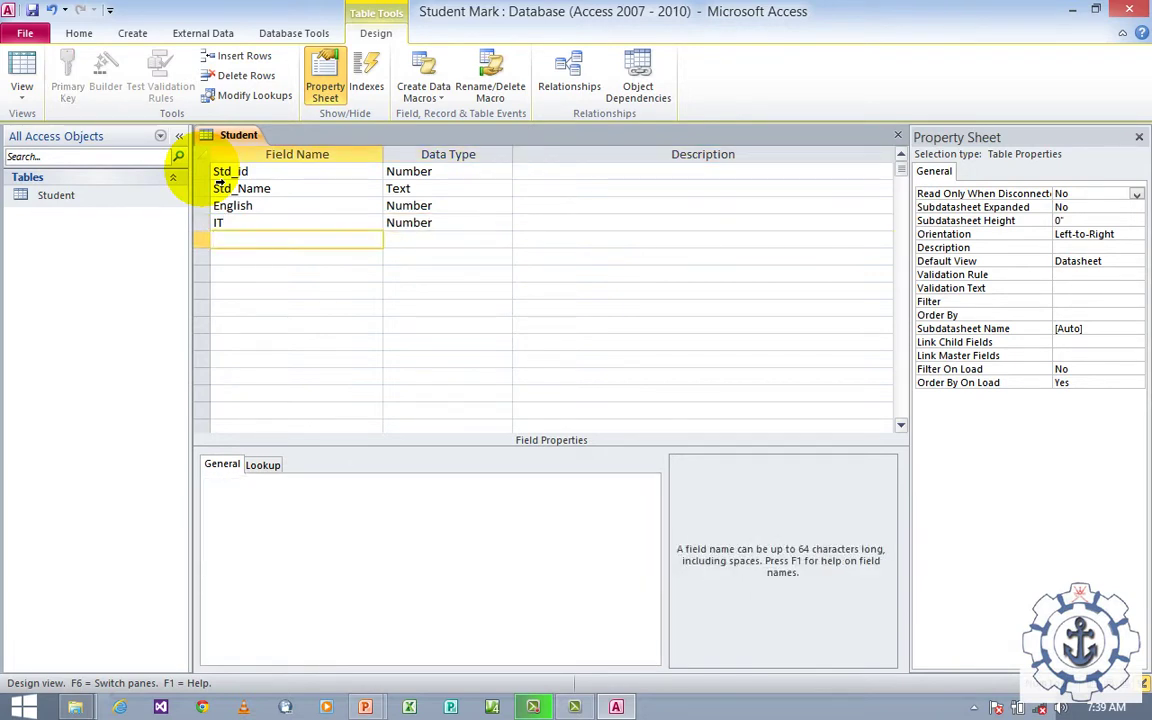
# Add a field named Math with the Number data type below IT.
pyautogui.write('Math')
pyautogui.press('Tab')
pyautogui.write('n')
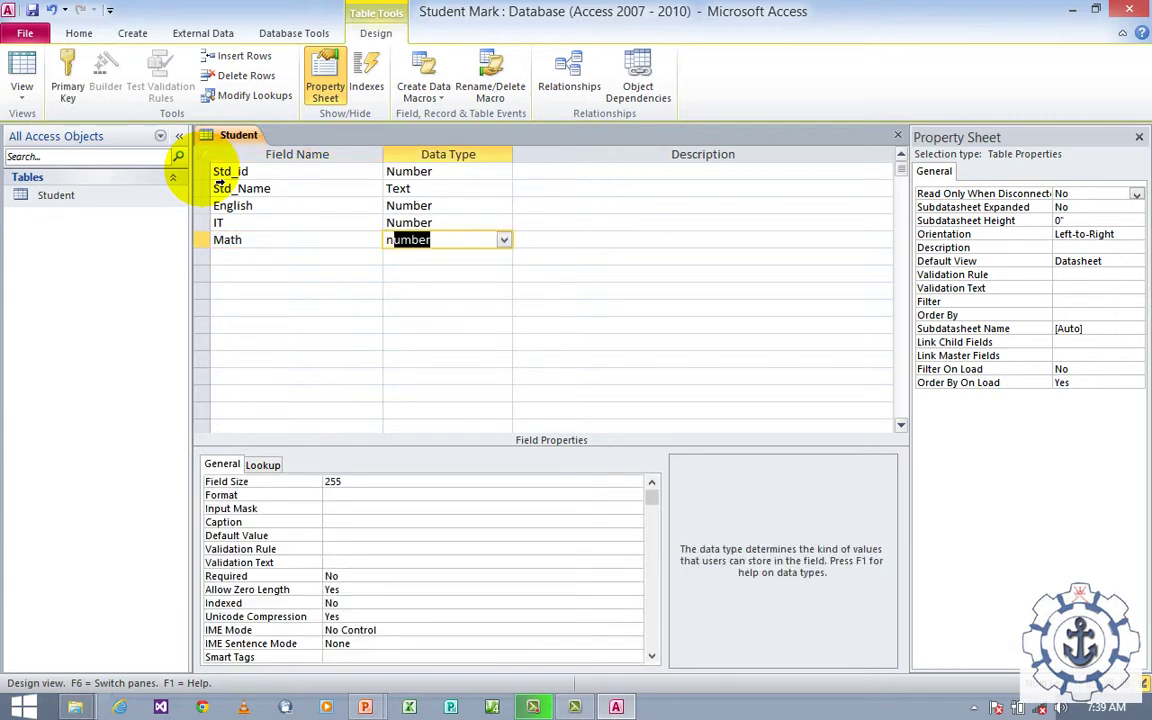
pyautogui.press('Tab')
pyautogui.press('Tab')
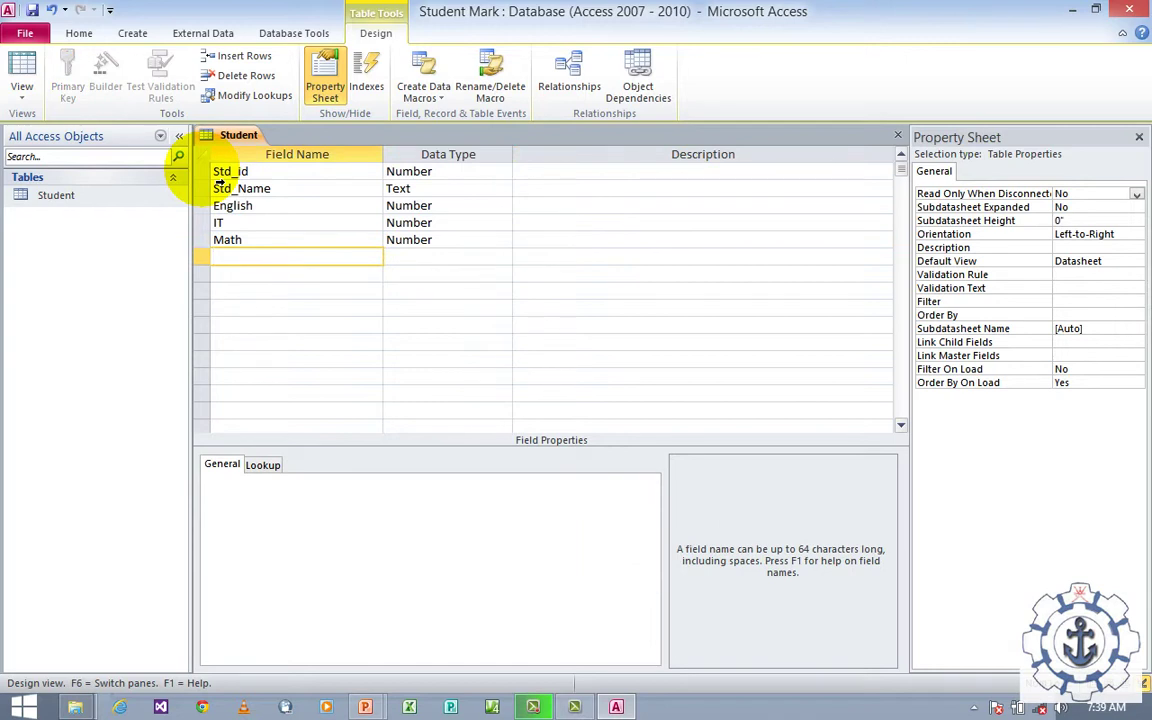
# Add a Calculated field named Total with the expression English+math+IT.
pyautogui.write('Total')
pyautogui.press('Tab')
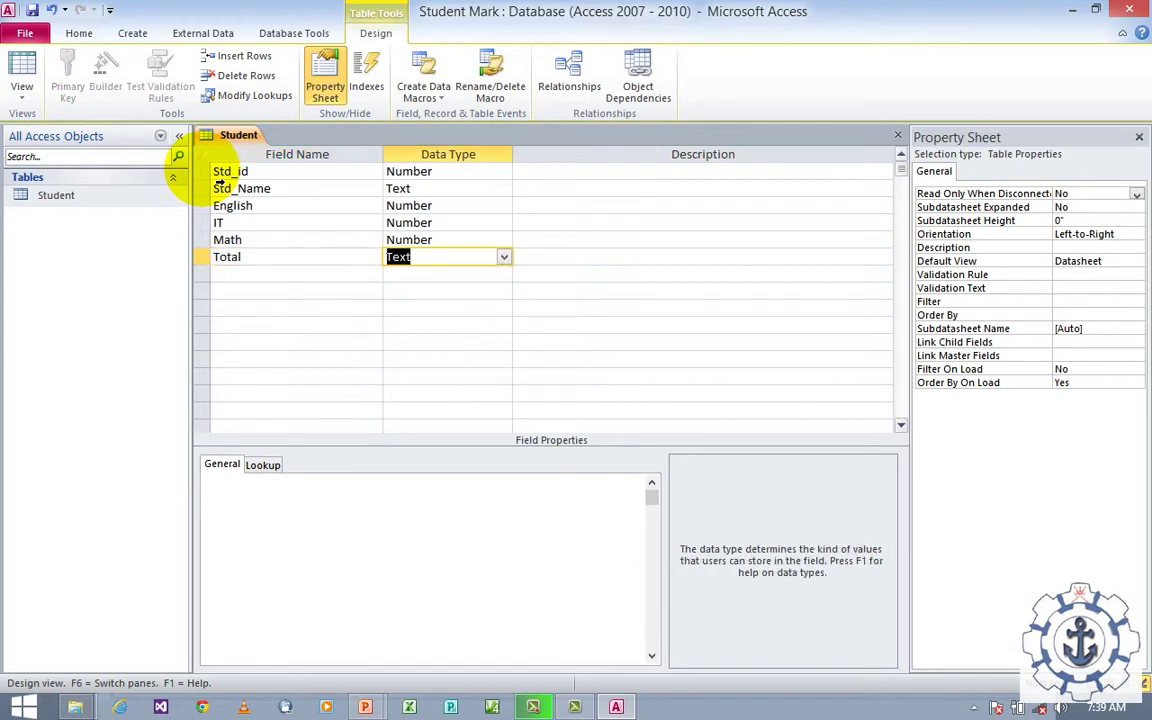
pyautogui.click(504, 259)
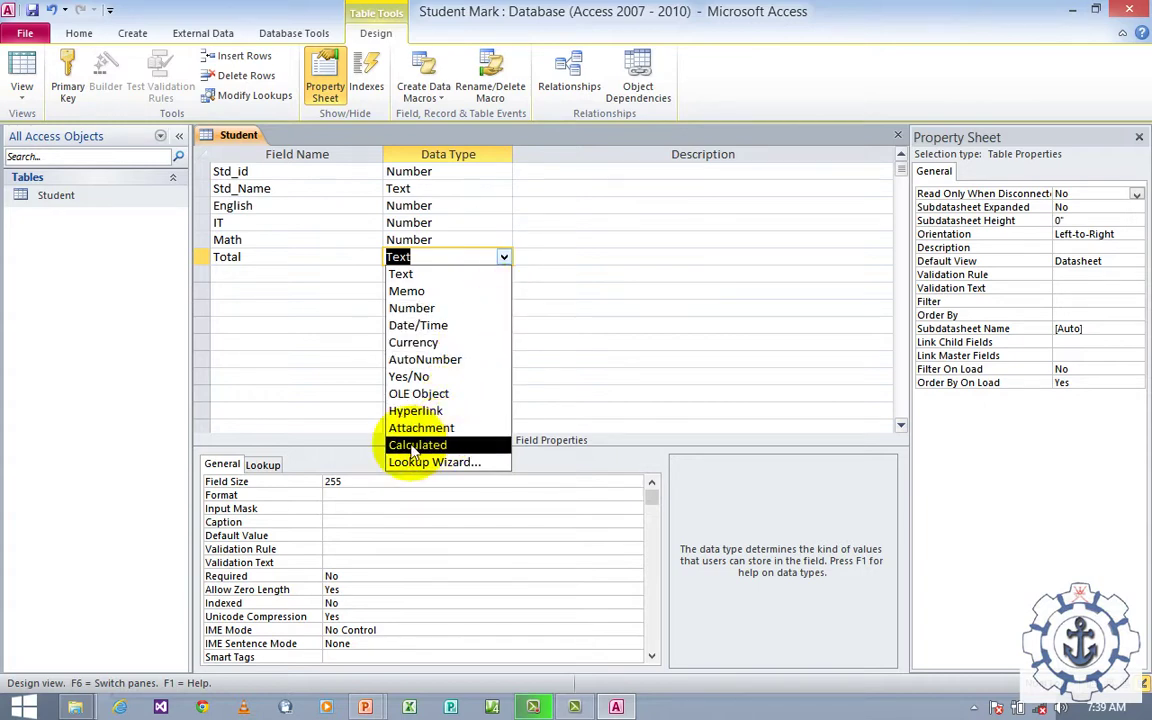
pyautogui.click(458, 446)
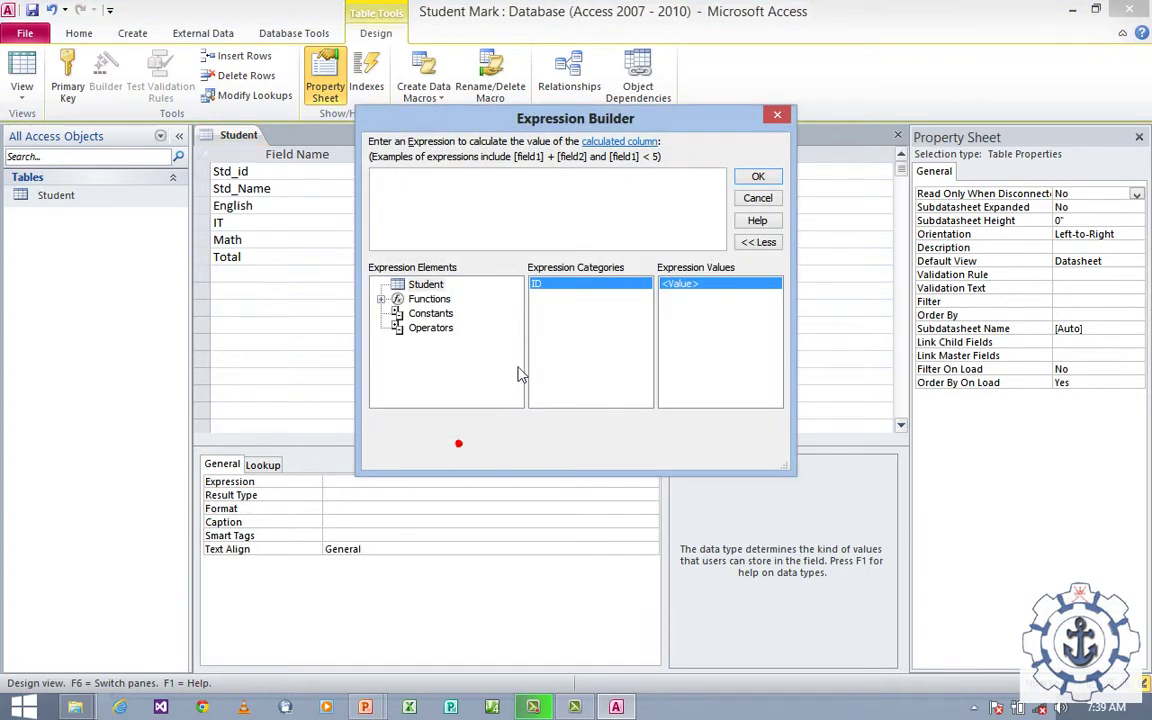
pyautogui.click(436, 183)
pyautogui.write('English+math+I')
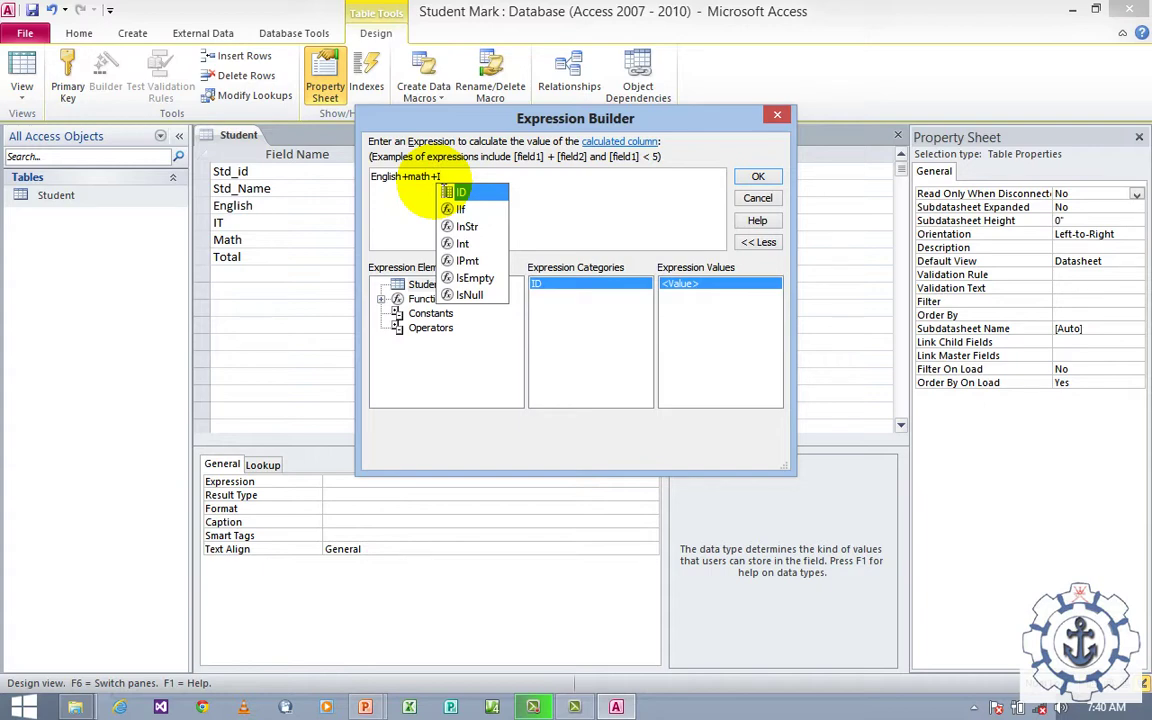
pyautogui.write('T')
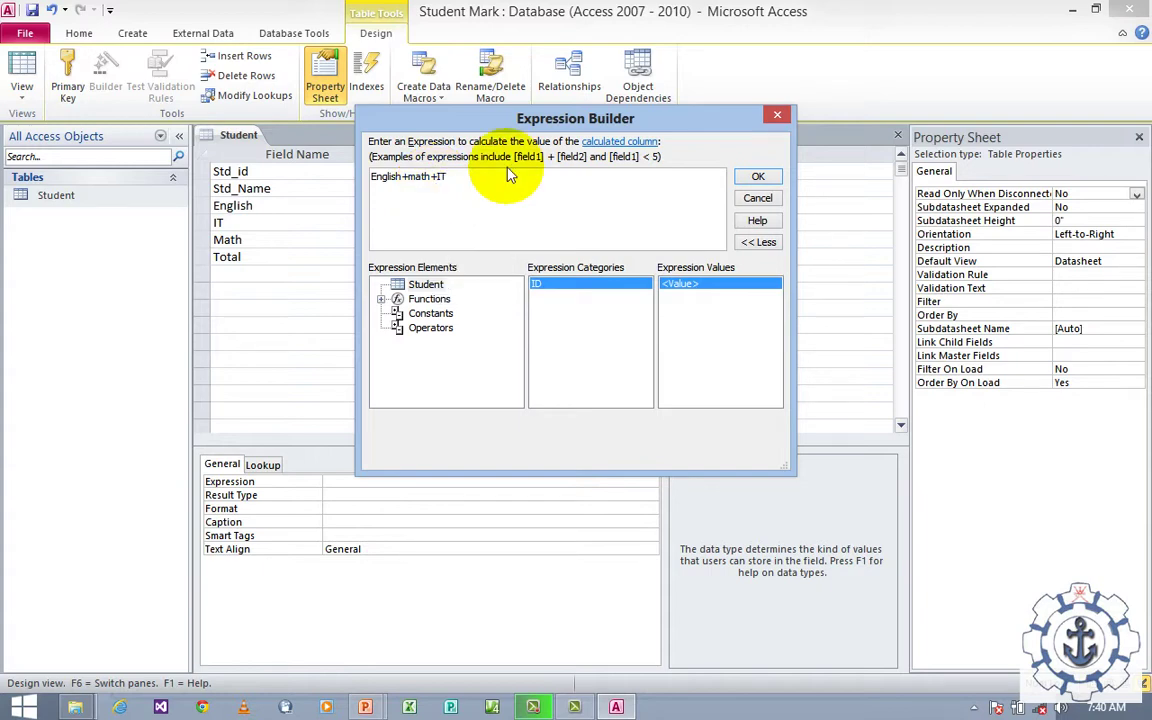
pyautogui.click(755, 178)
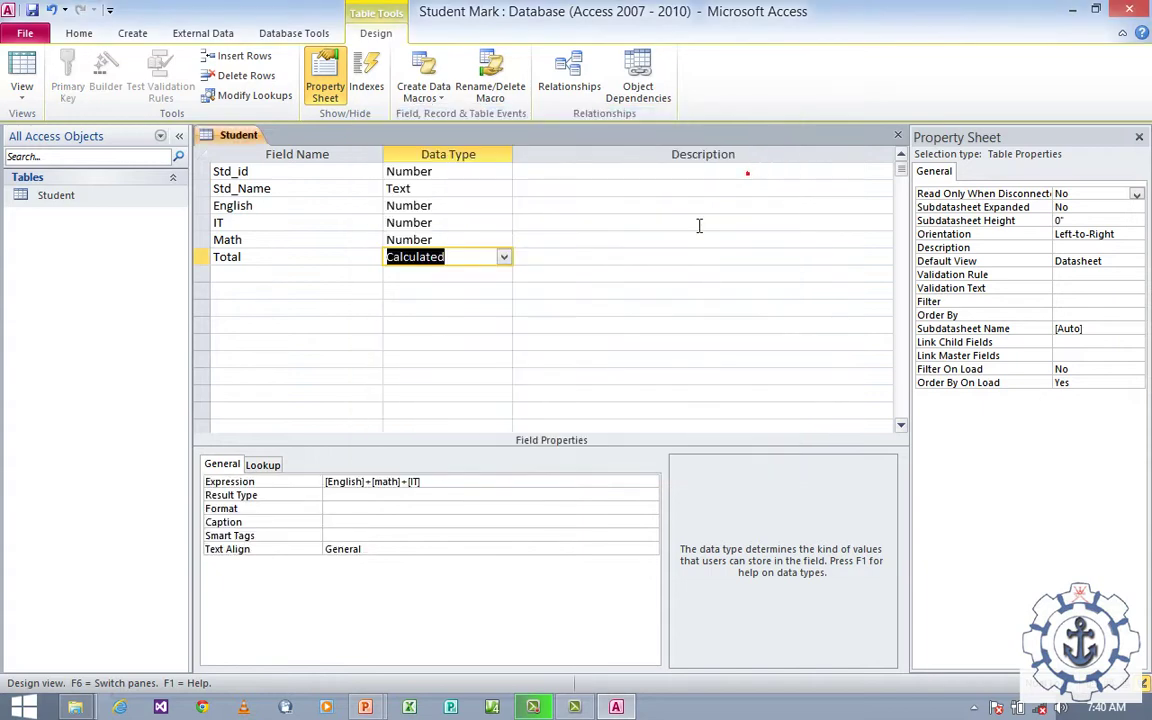
# Add a Calculated field named Average with the expression (English+IT+math)/3.
pyautogui.click(249, 281)
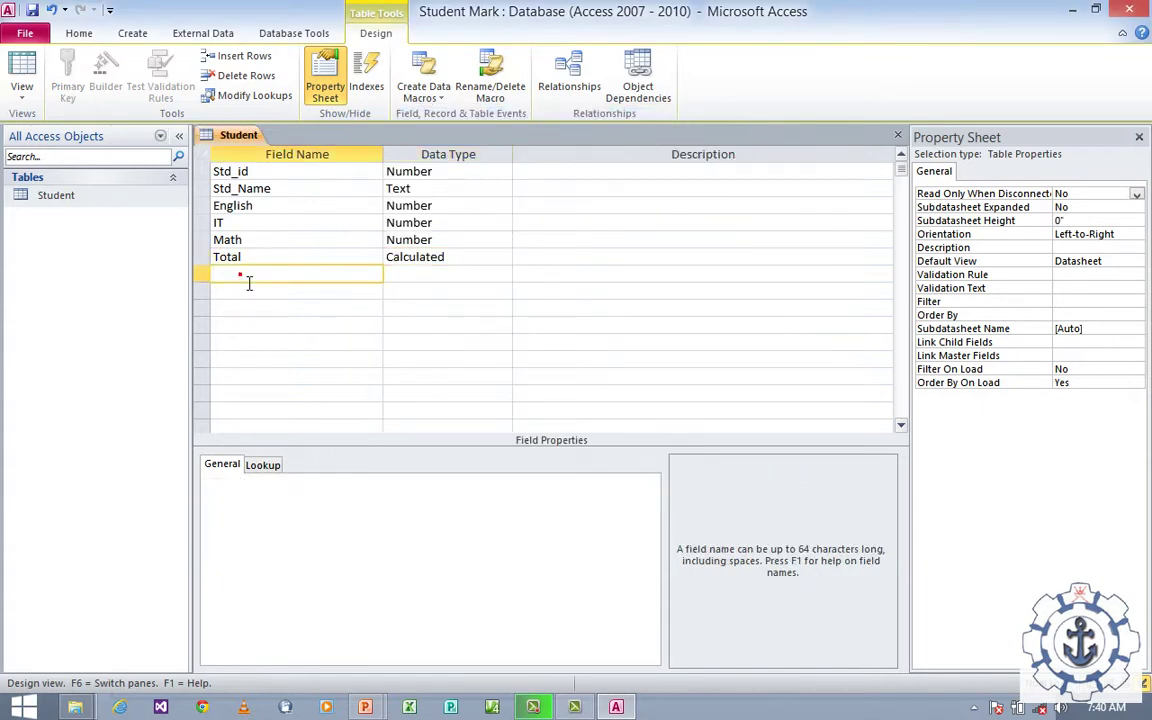
pyautogui.write('Av')
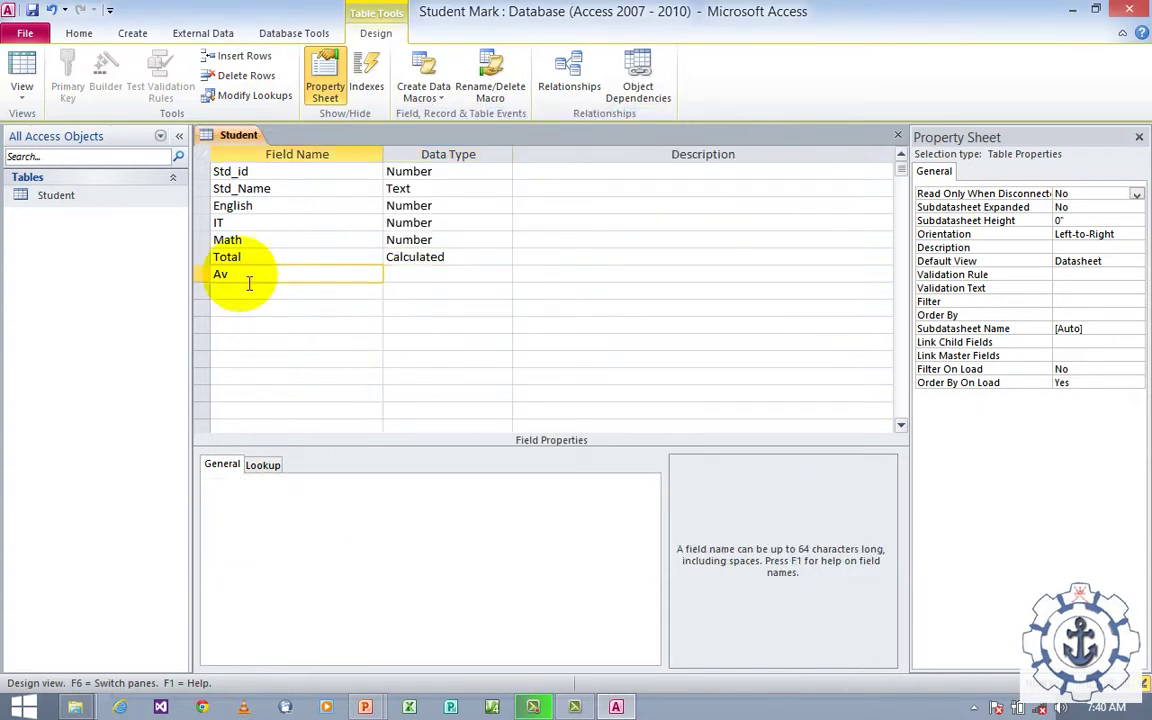
pyautogui.write('erage')
pyautogui.press('Tab')
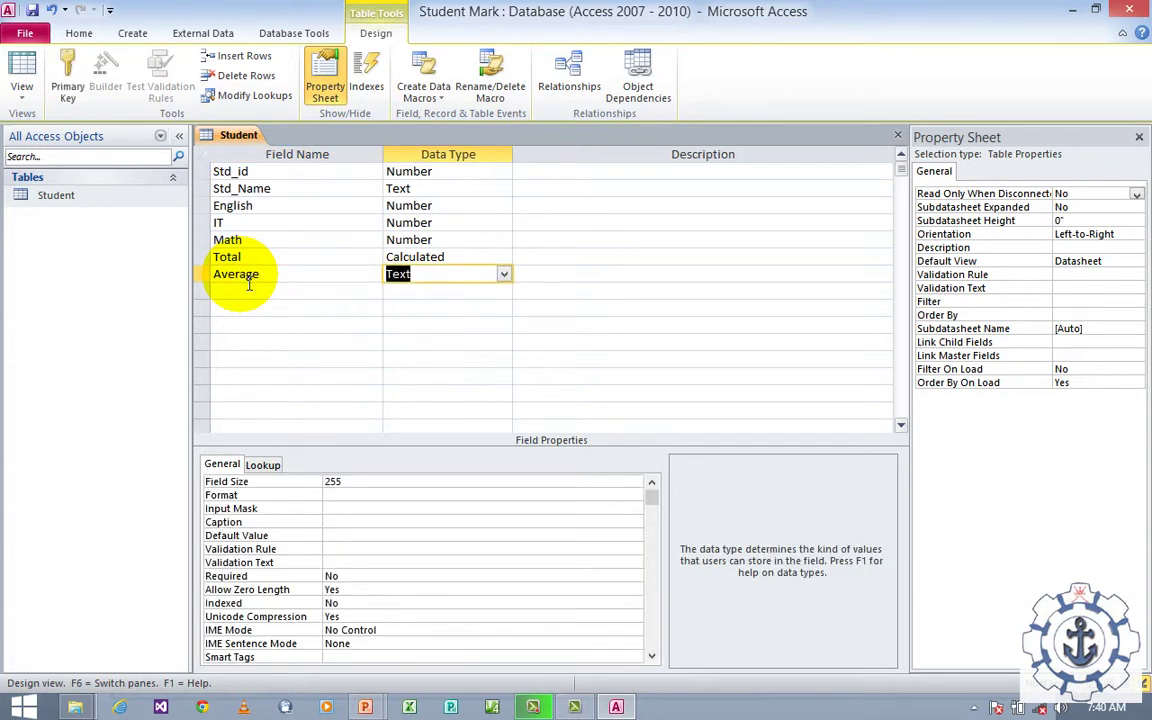
pyautogui.click(503, 274)
pyautogui.click(424, 462)
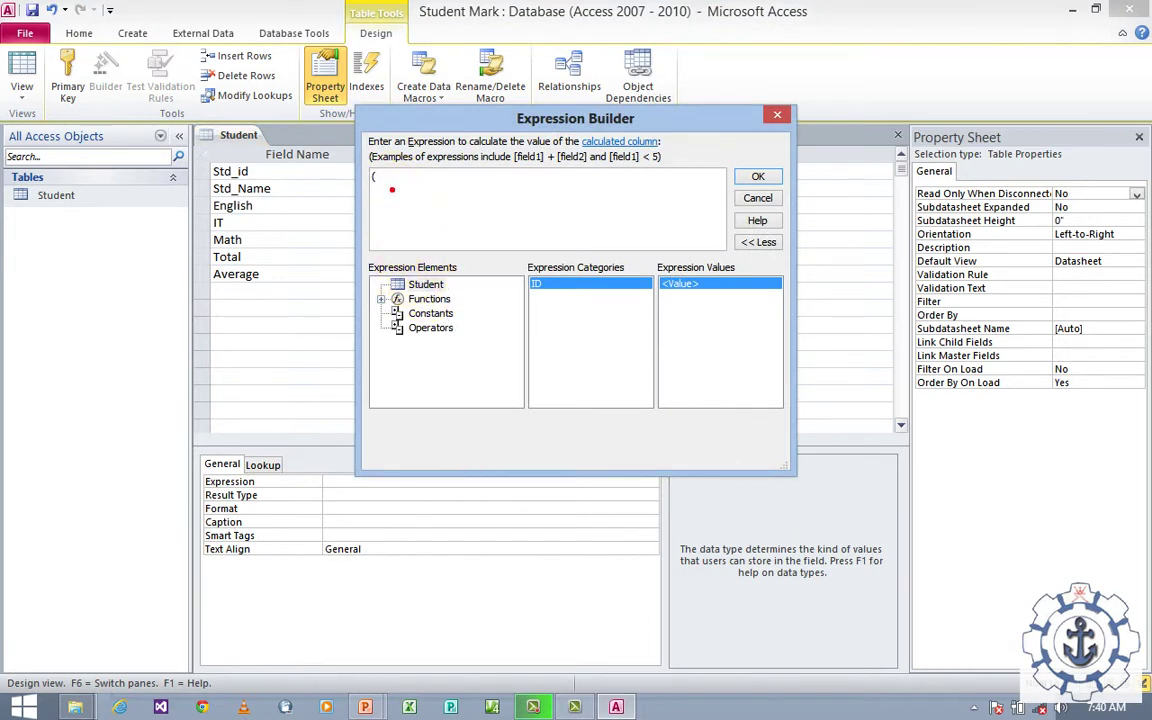
pyautogui.write('(English +')
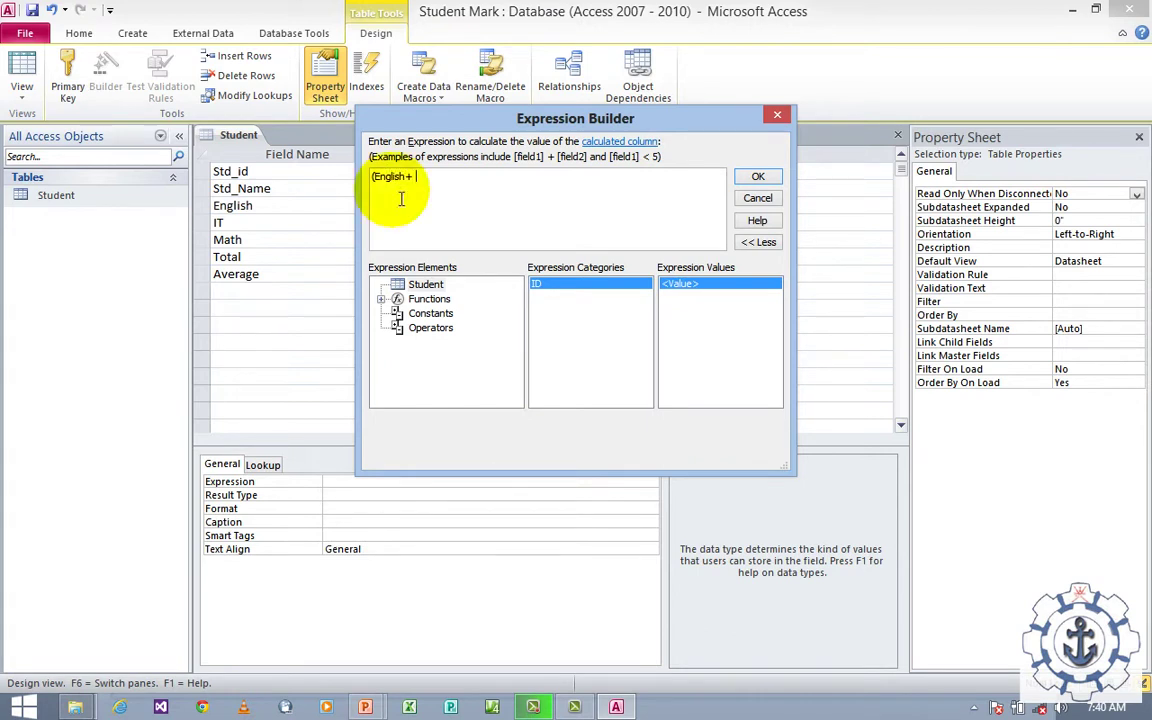
pyautogui.write('IT +math)/3')
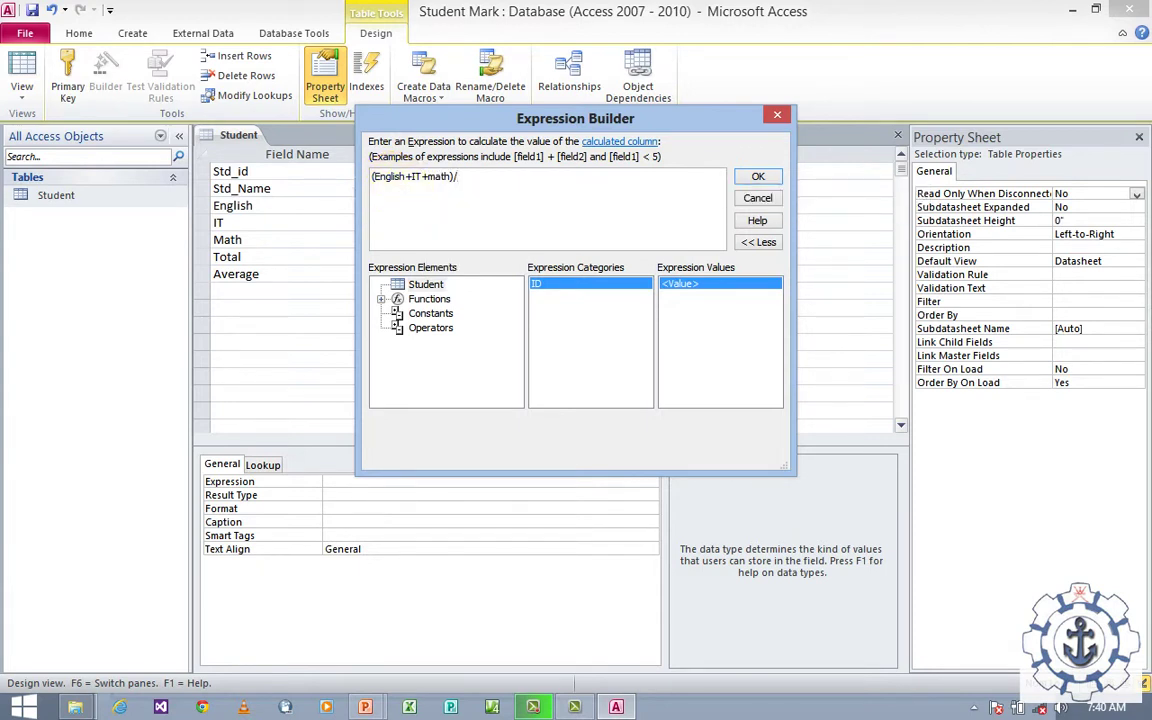
pyautogui.click(757, 177)
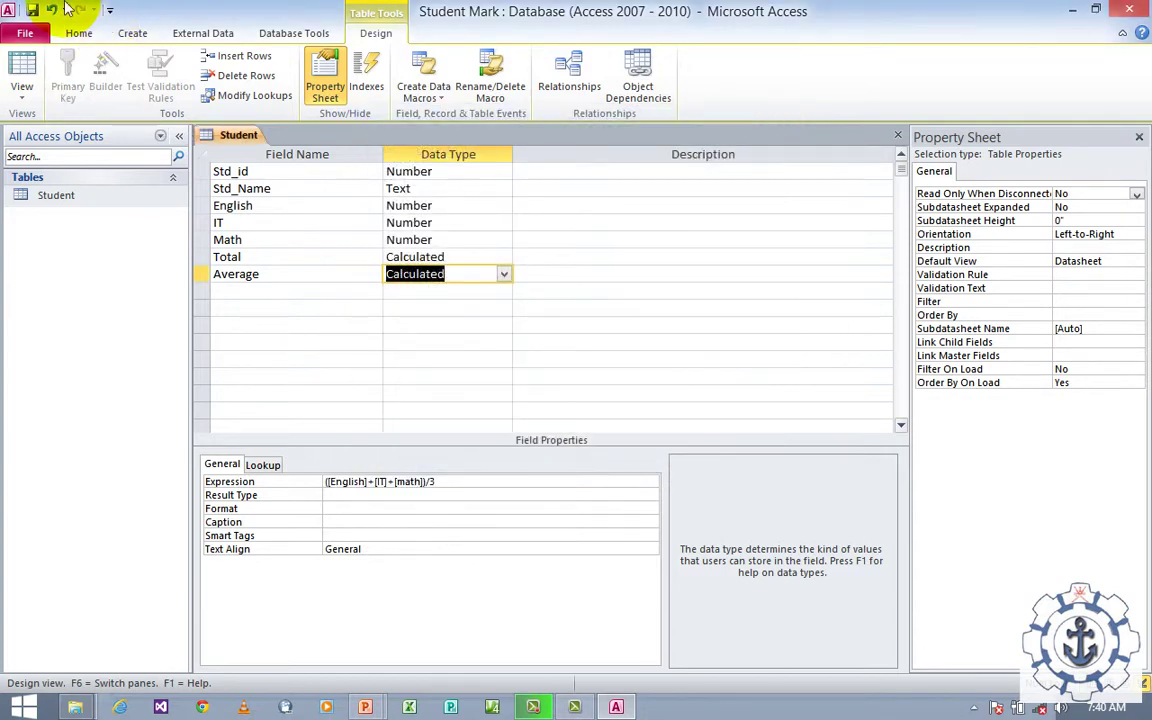
# Save and close the Student table design, and reopen the table in Datasheet View.
pyautogui.click(32, 12)
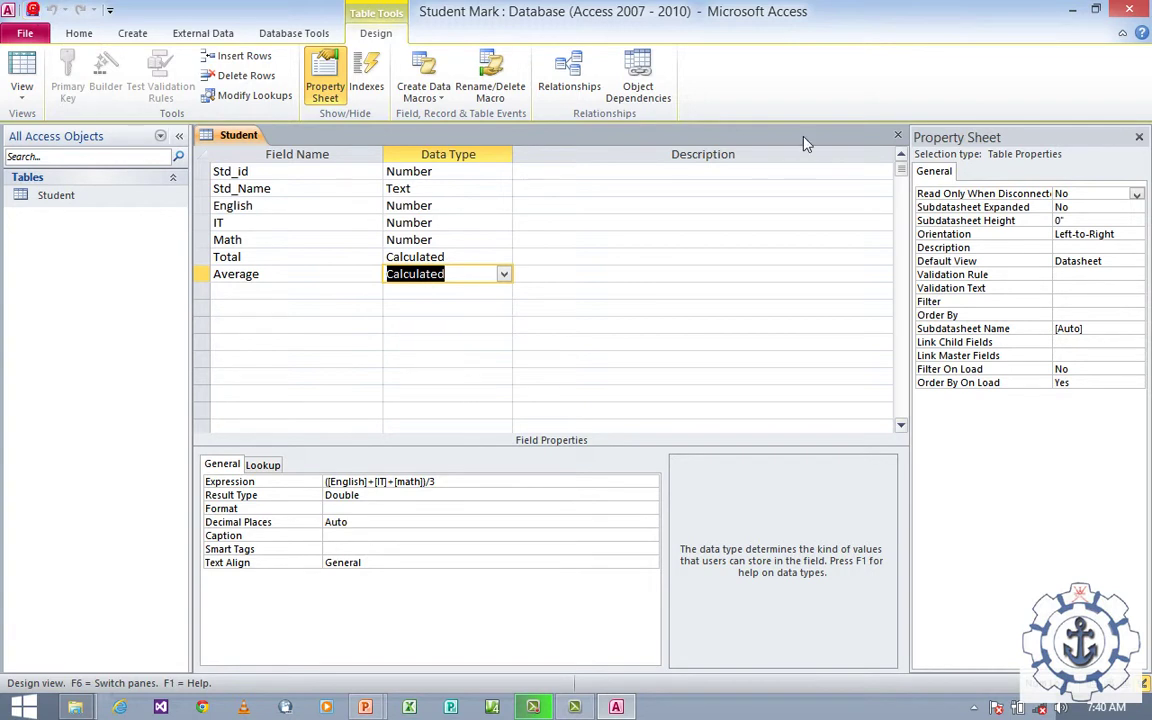
pyautogui.click(897, 136)
pyautogui.click(90, 196)
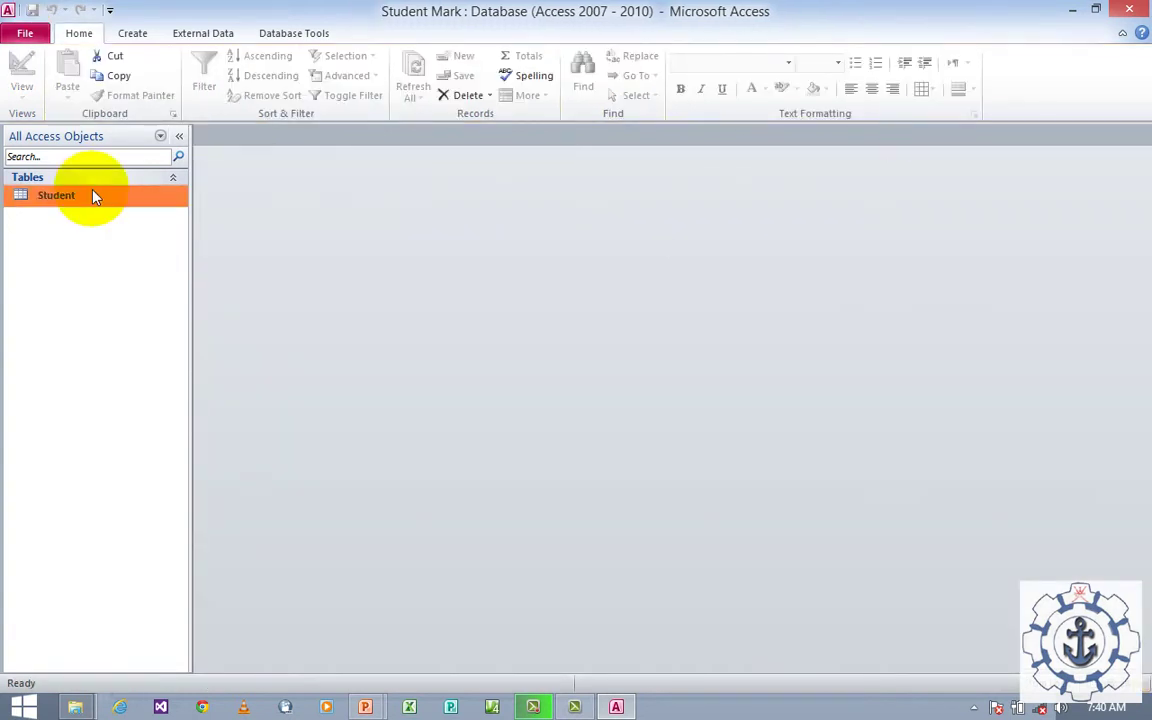
pyautogui.doubleClick(85, 198)
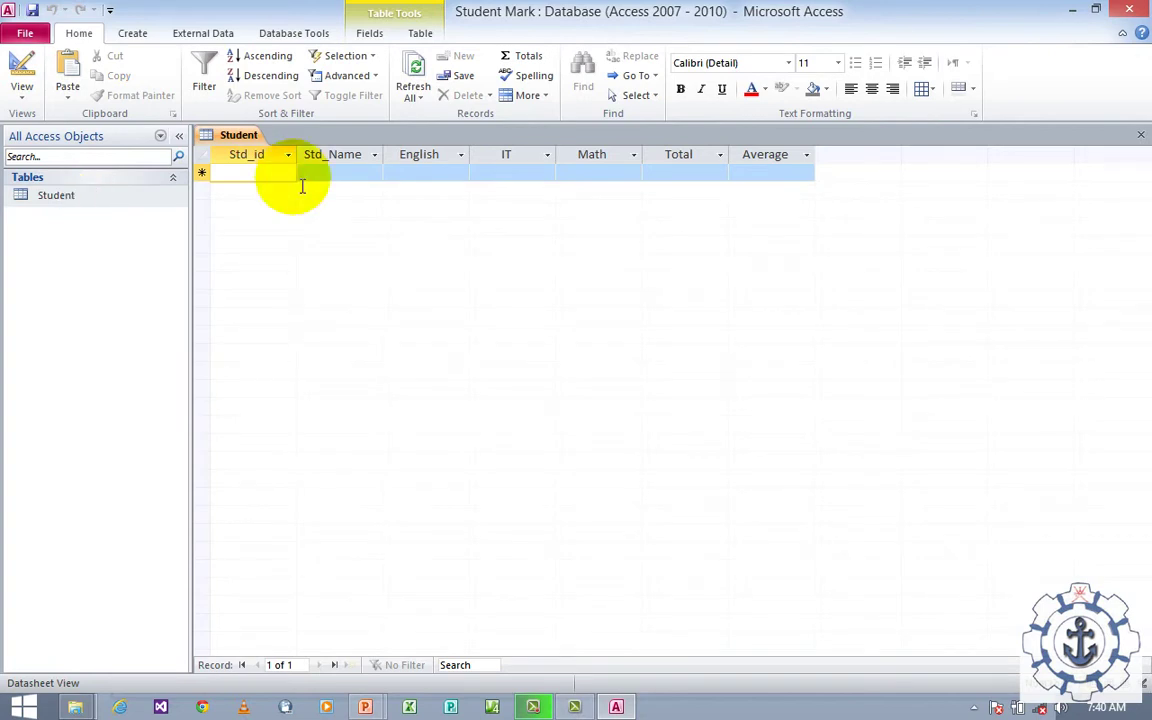
# Enter the first record with Std_id 1, Std_Name AAA, English 56, IT 89 and Math 96.
pyautogui.write('1')
pyautogui.press('Tab')
pyautogui.write('A')
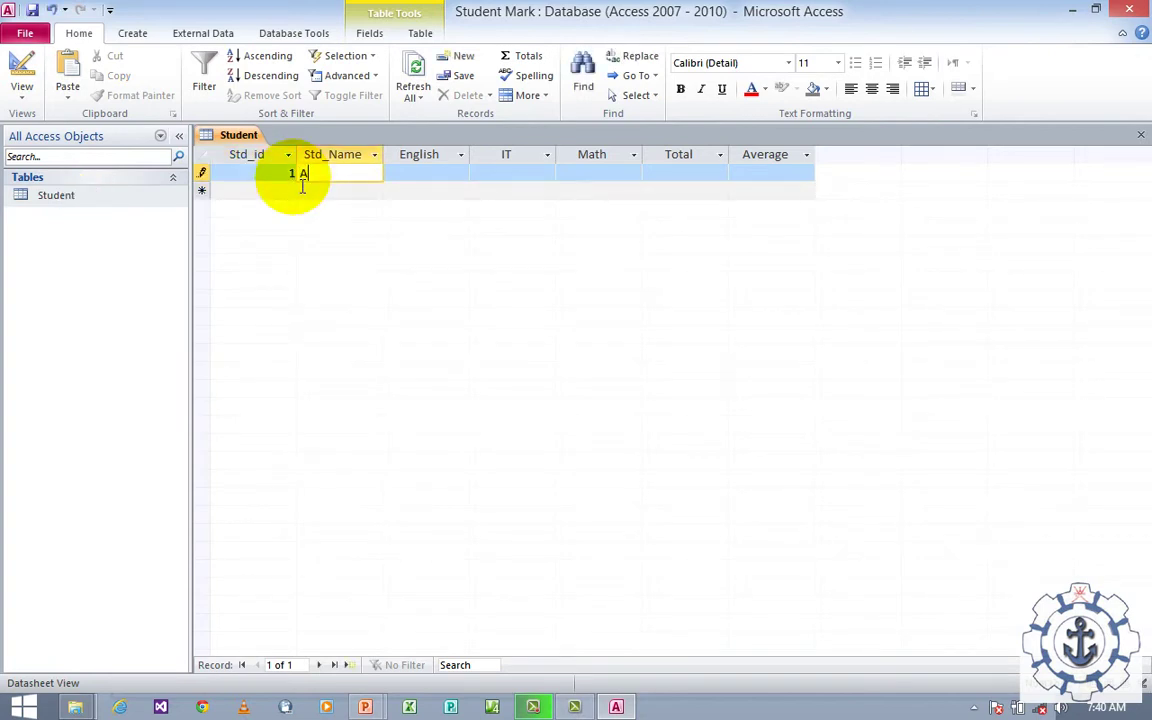
pyautogui.write('AA')
pyautogui.press('Tab')
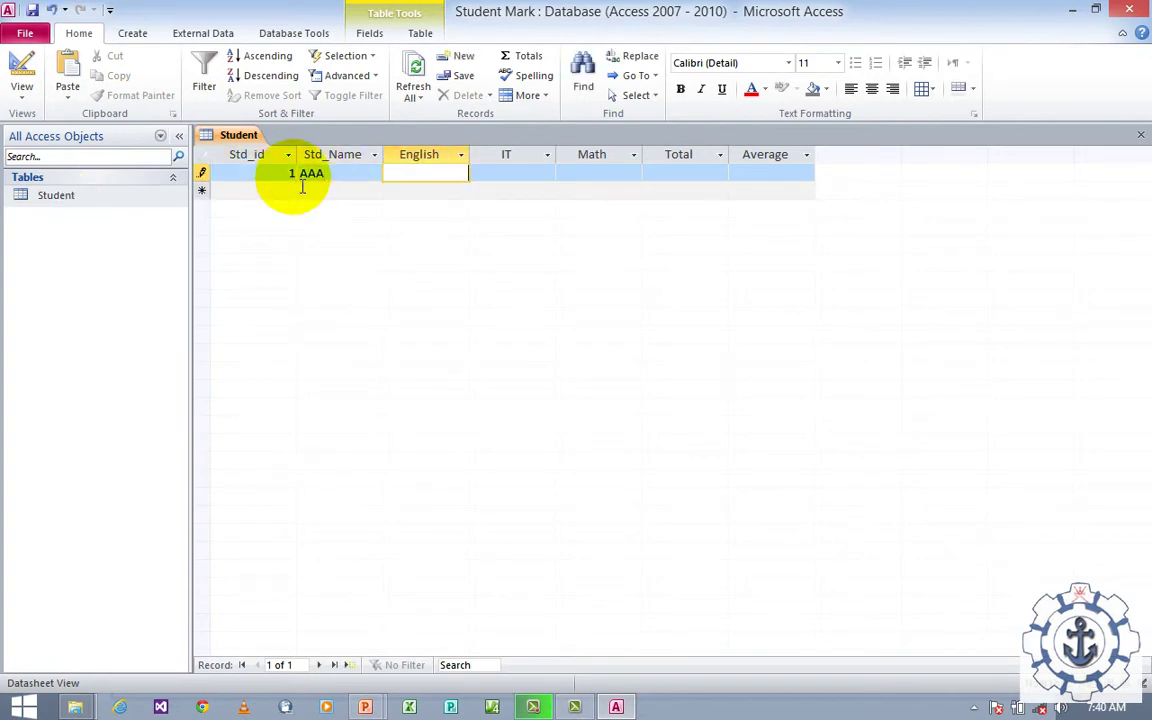
pyautogui.write('56')
pyautogui.press('Tab')
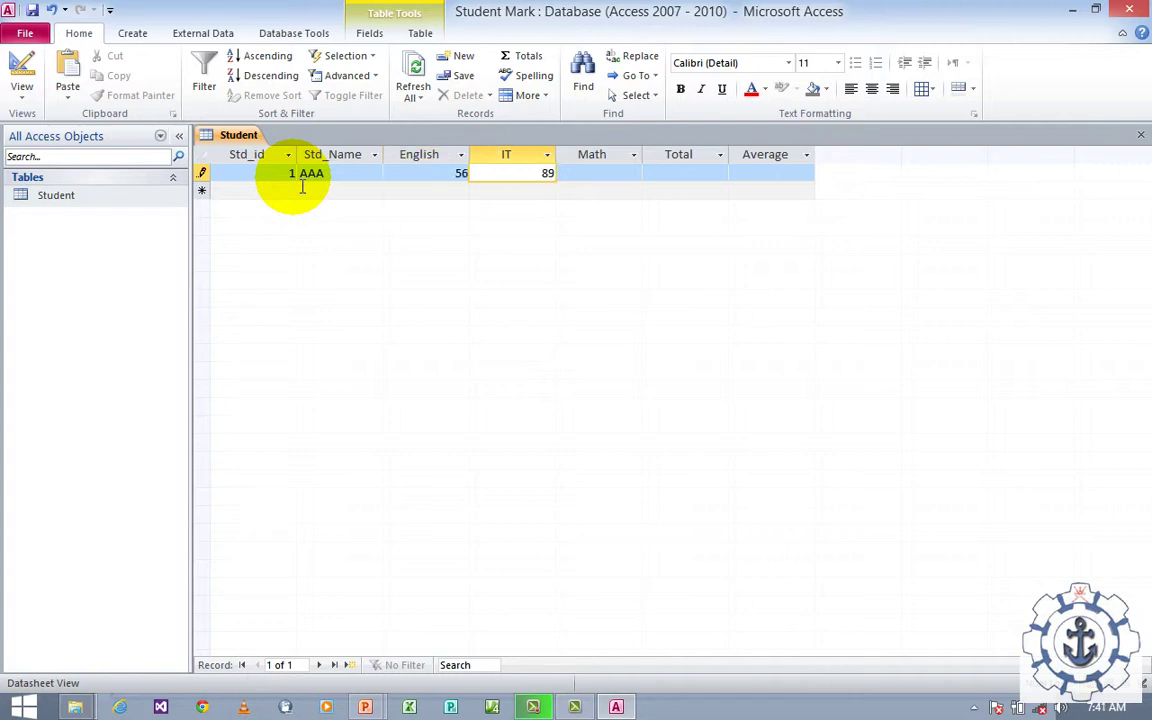
pyautogui.press('Tab')
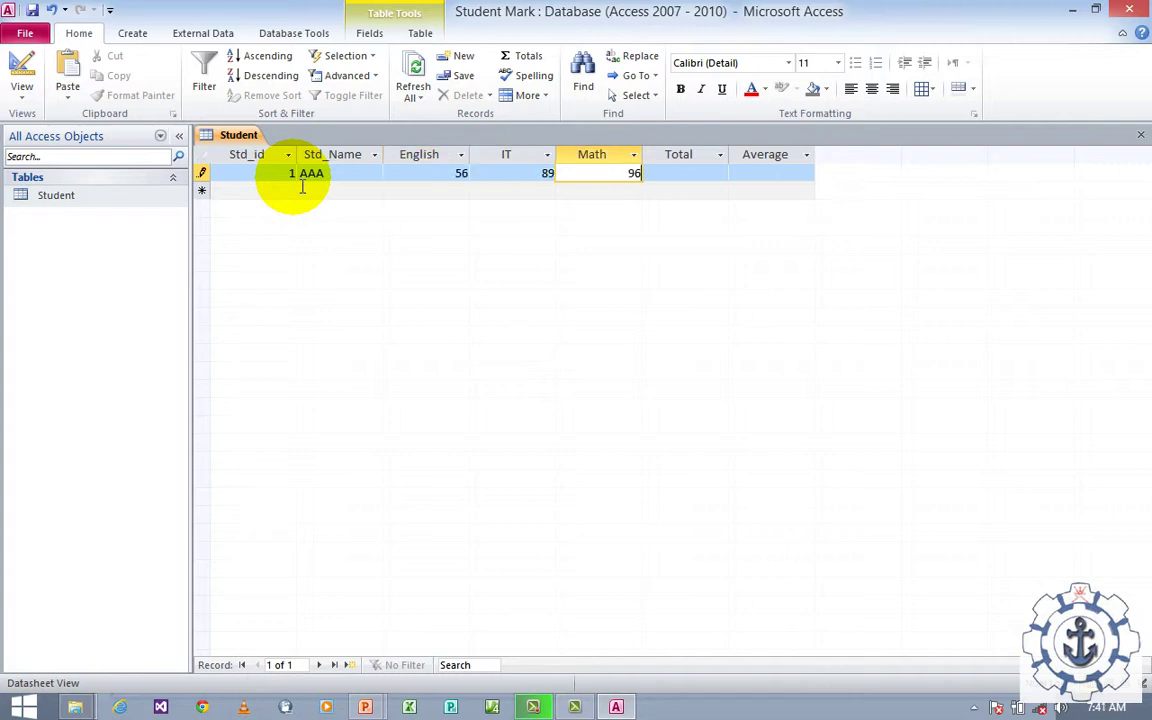
pyautogui.press('Tab')
pyautogui.press('Tab')
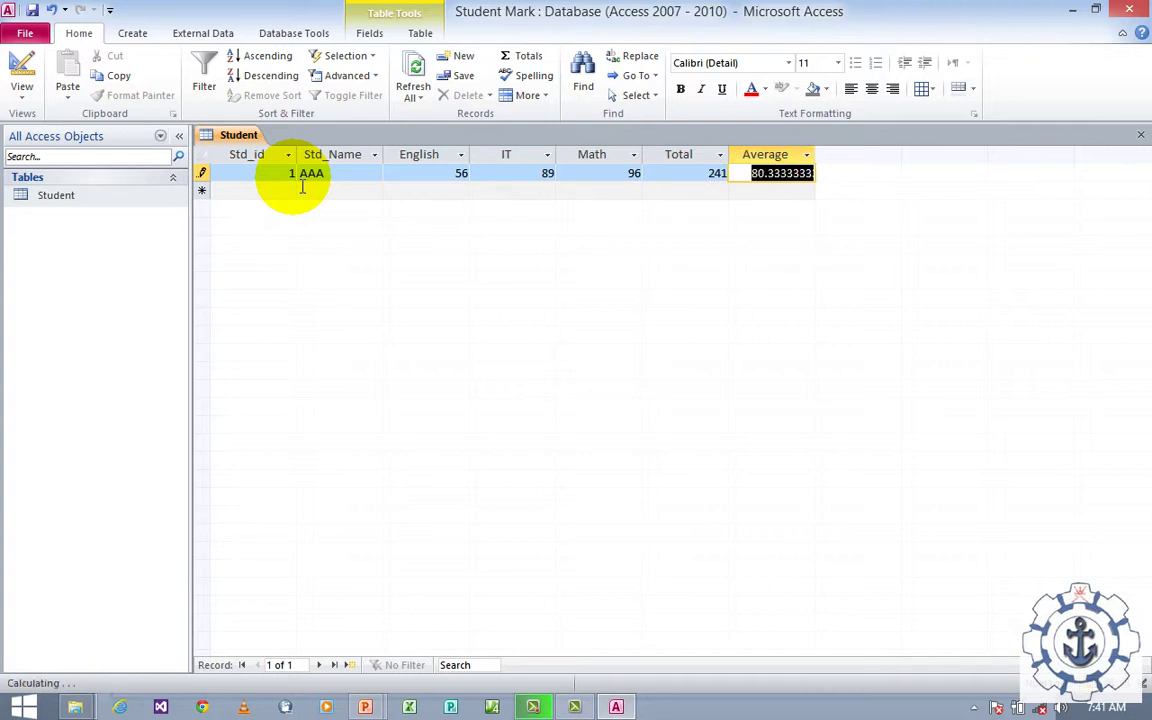
pyautogui.press('Tab')
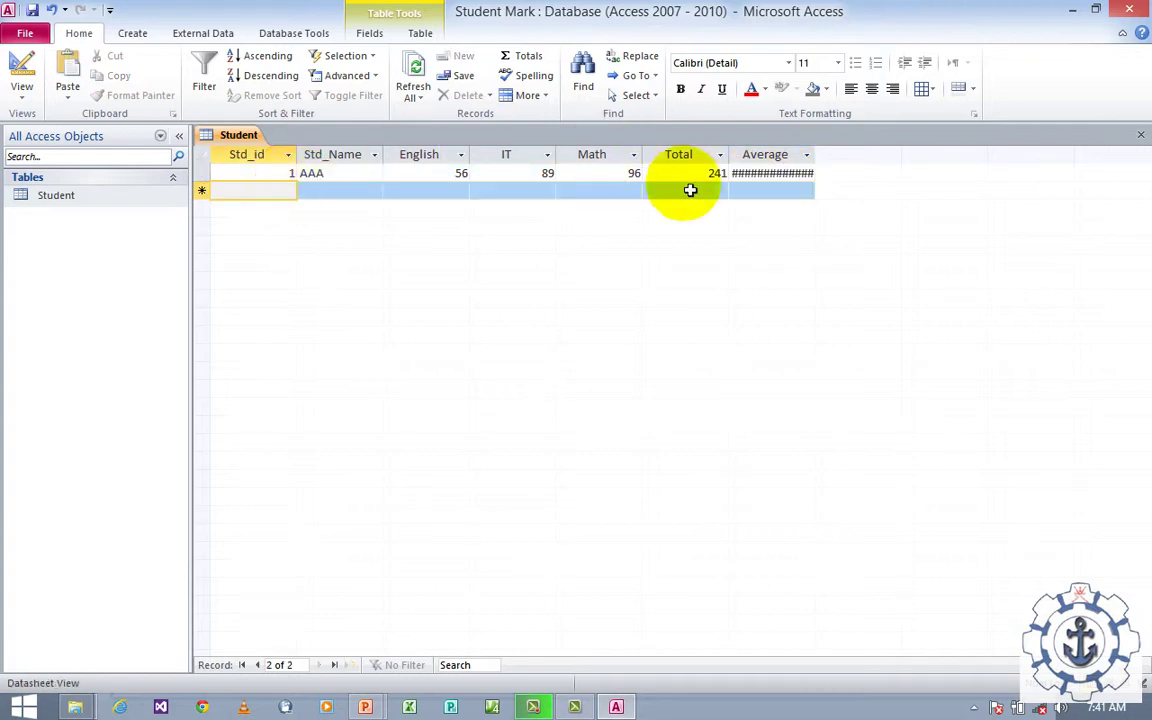
# Widen the Average column to fit its contents.
pyautogui.click(807, 155)
pyautogui.click(822, 156)
pyautogui.doubleClick(828, 155)
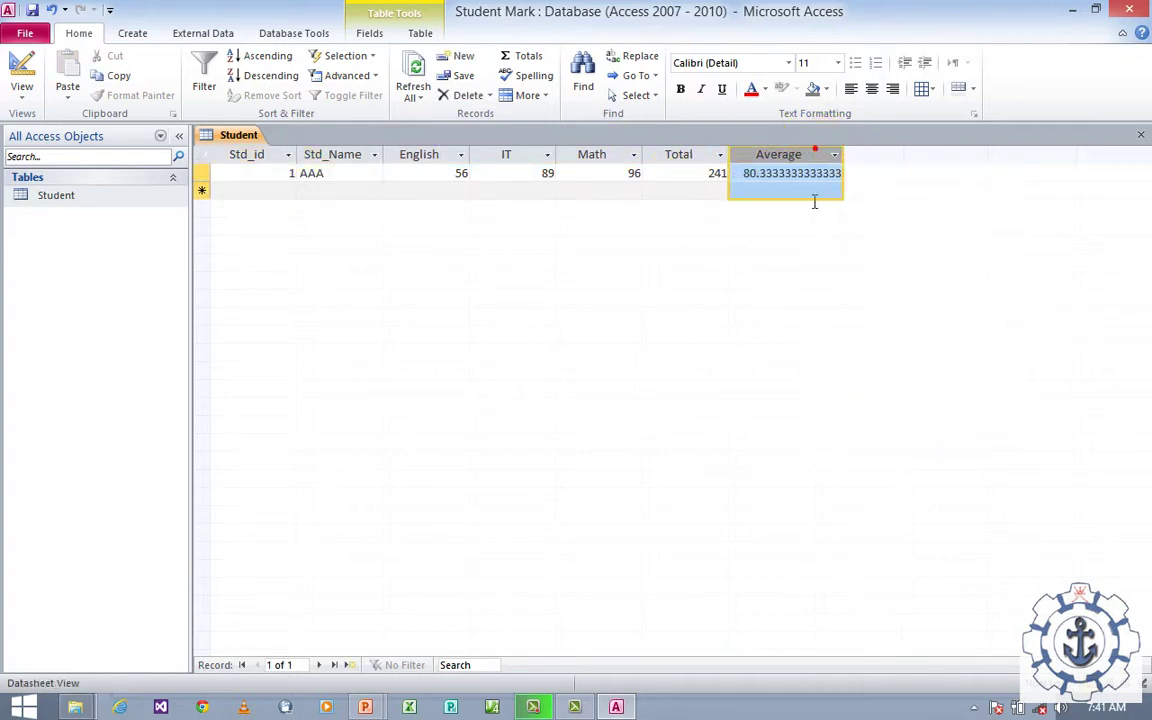
# Enter the second record with Std_id 2, Std_Name BBB, English 96, IT 69 and Math 75.
pyautogui.click(248, 196)
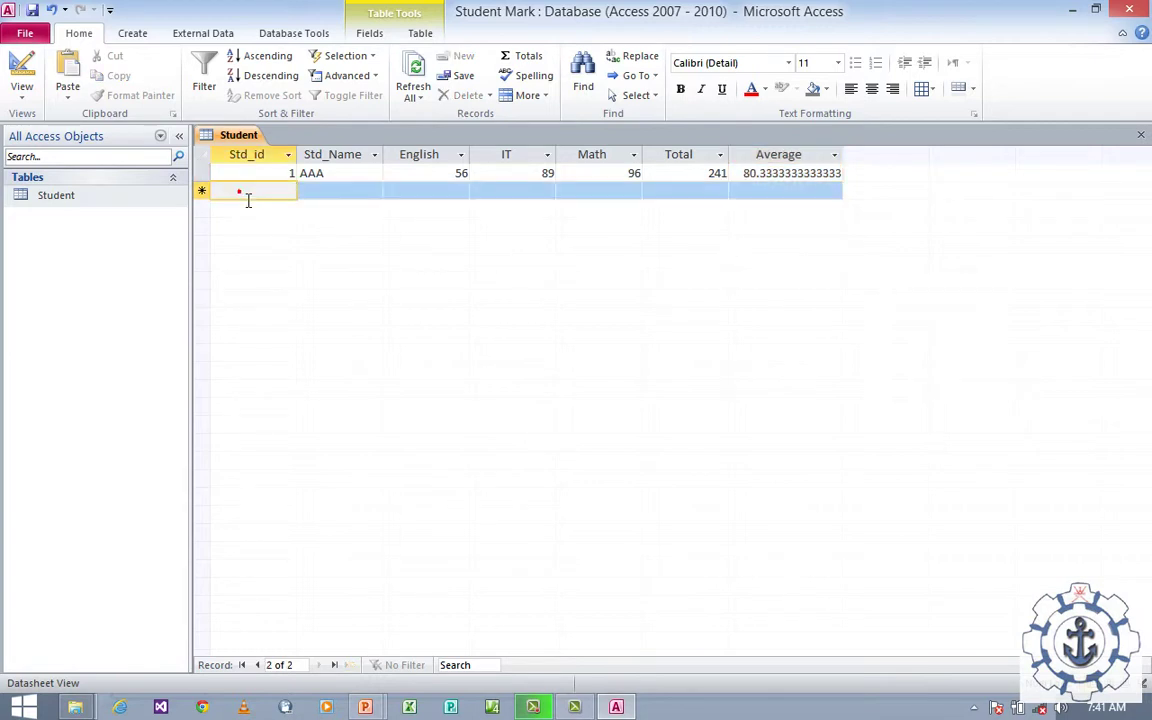
pyautogui.write('2')
pyautogui.press('Tab')
pyautogui.write('BBB')
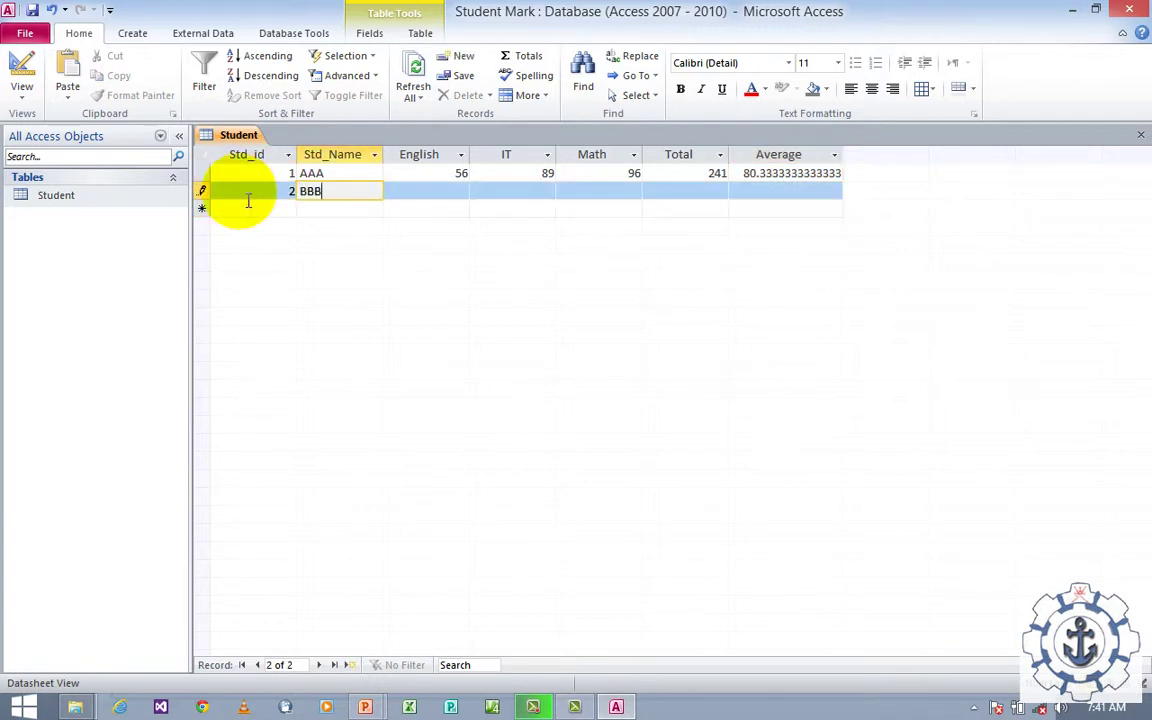
pyautogui.press('Tab')
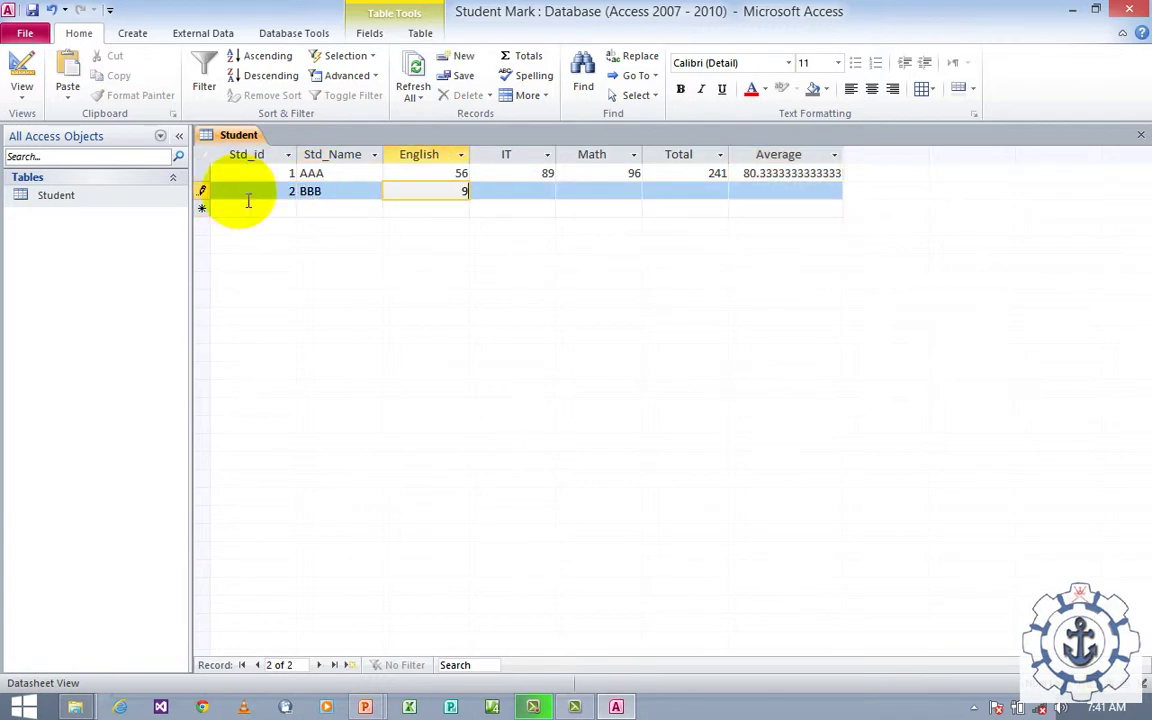
pyautogui.press('Tab')
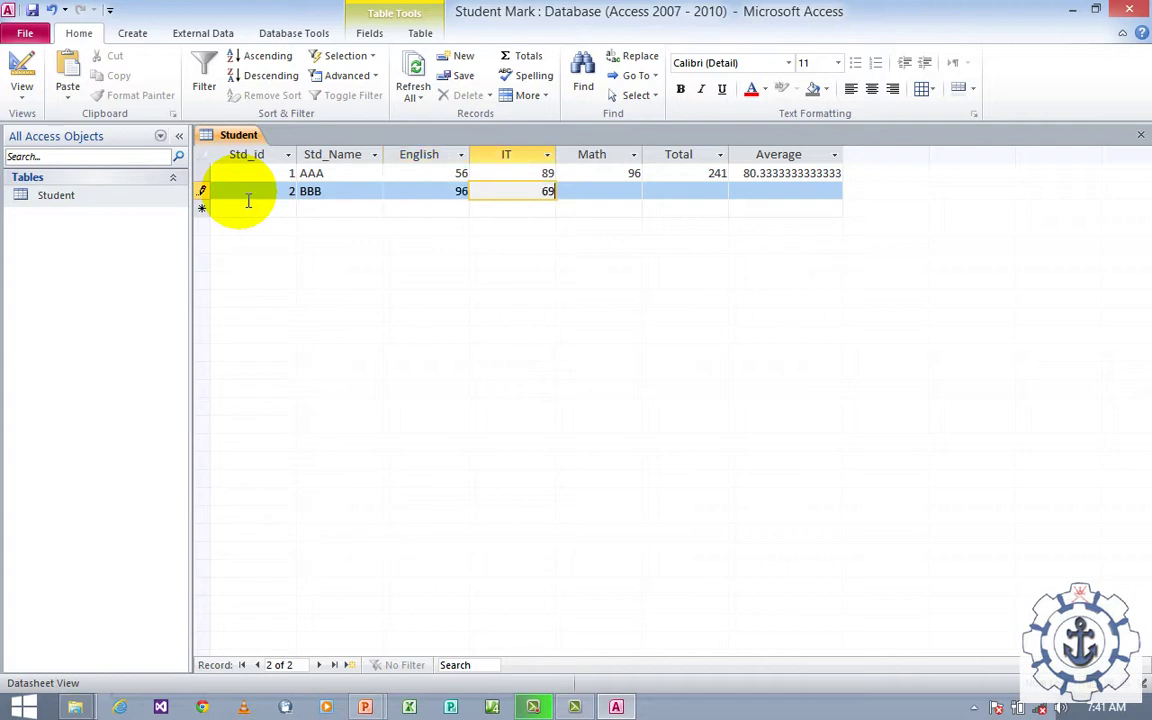
pyautogui.press('Tab')
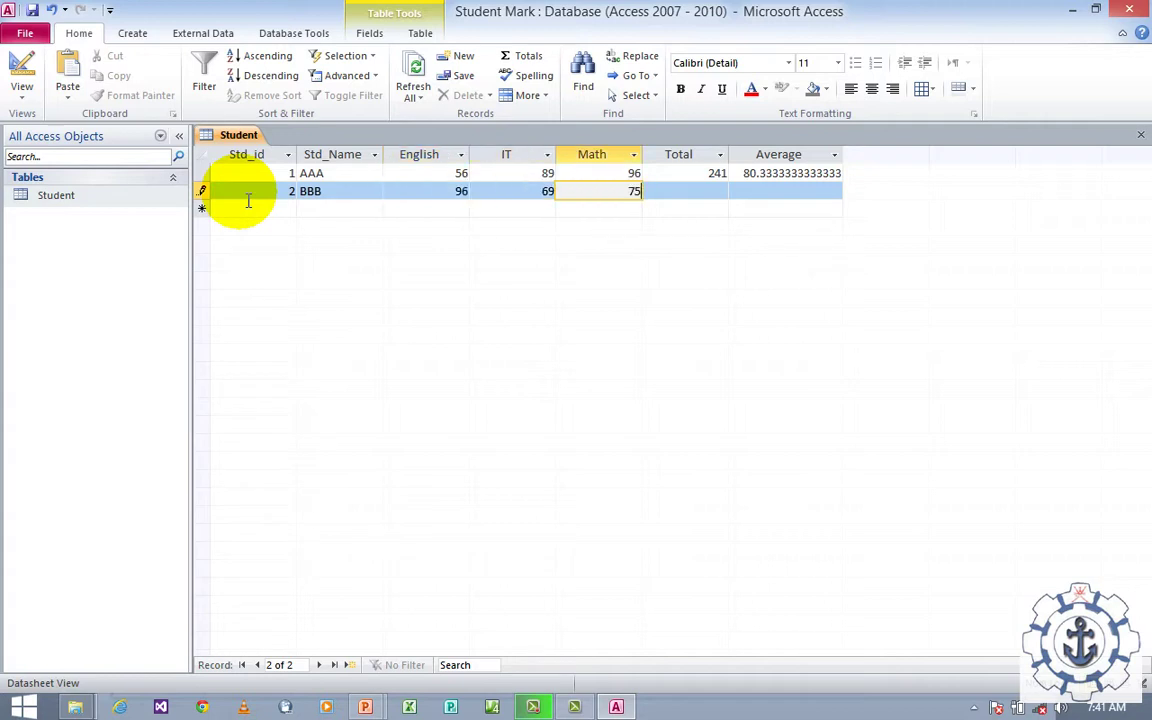
pyautogui.press('Tab')
pyautogui.press('Tab')
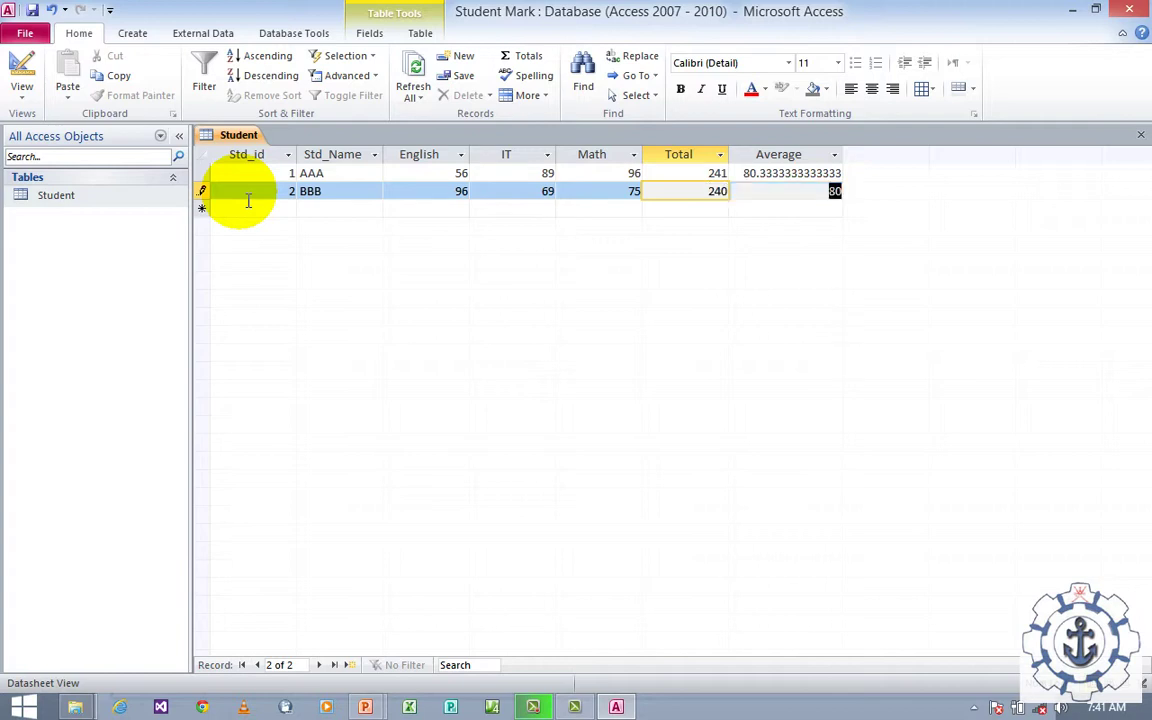
pyautogui.press('Tab')
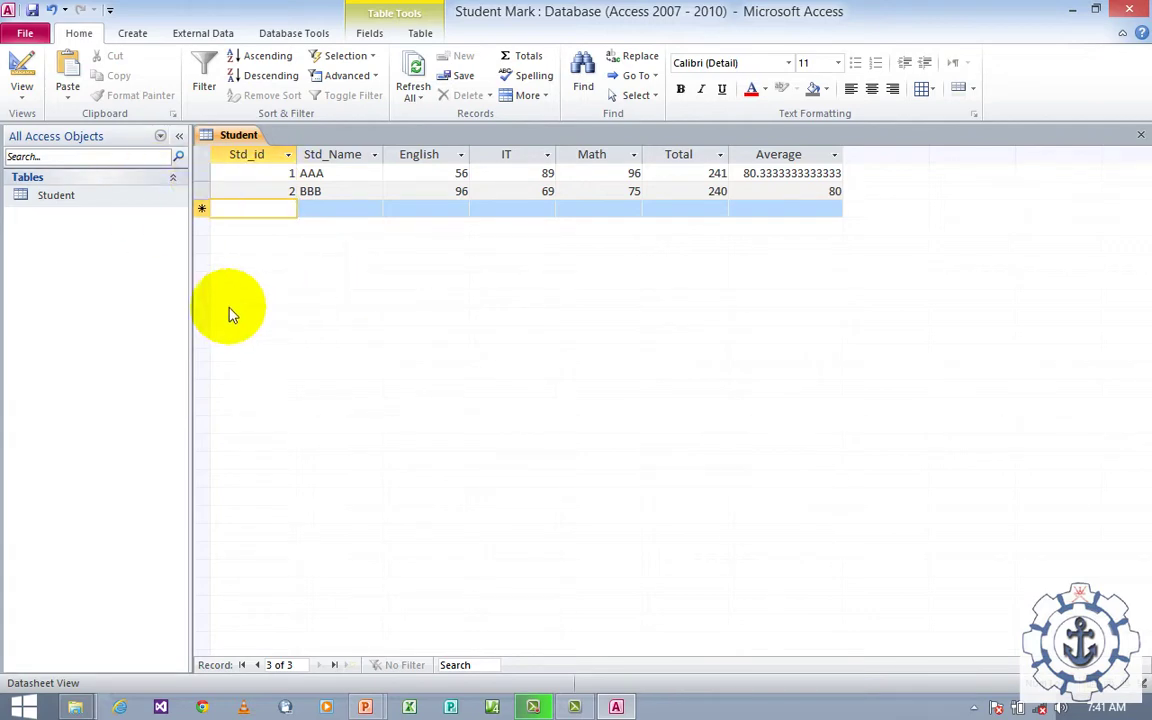
# Create a form from the Student table and switch it to Design View.
pyautogui.click(58, 197)
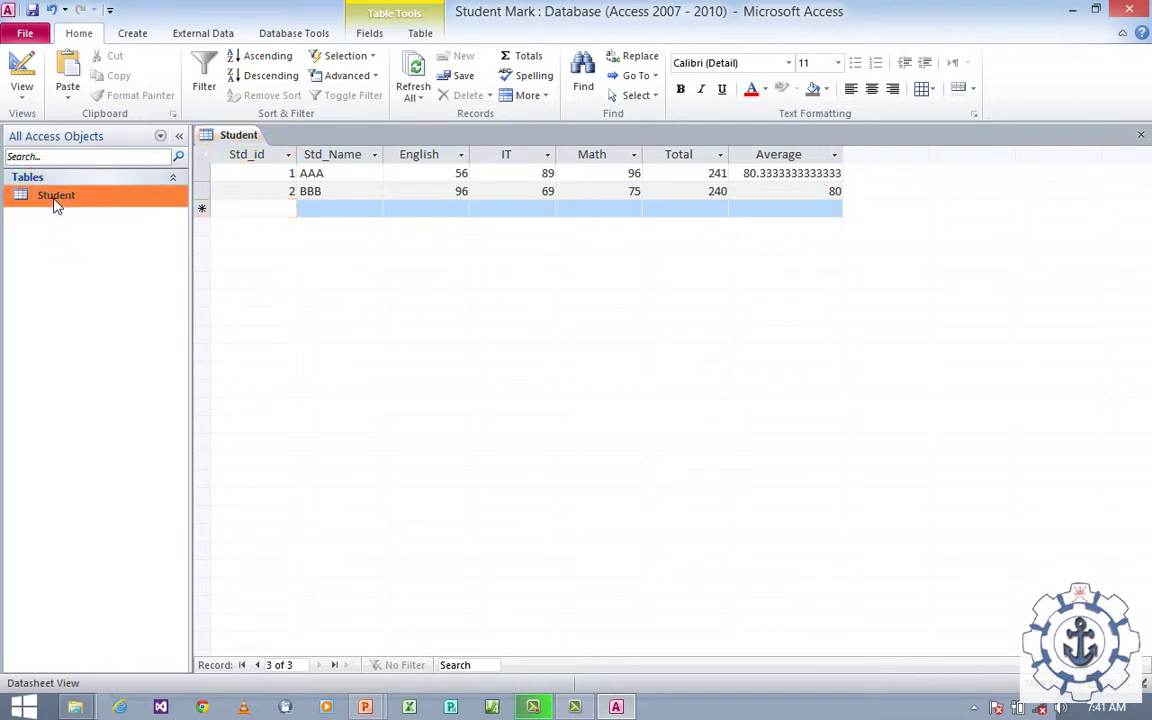
pyautogui.click(132, 33)
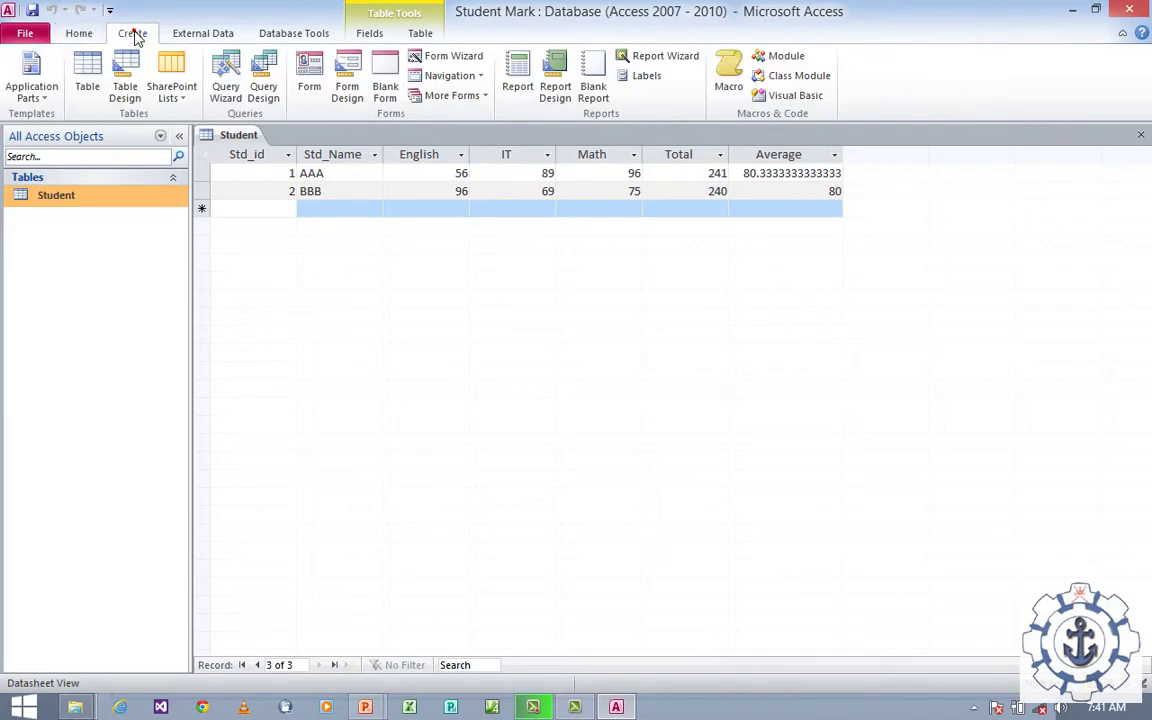
pyautogui.click(321, 76)
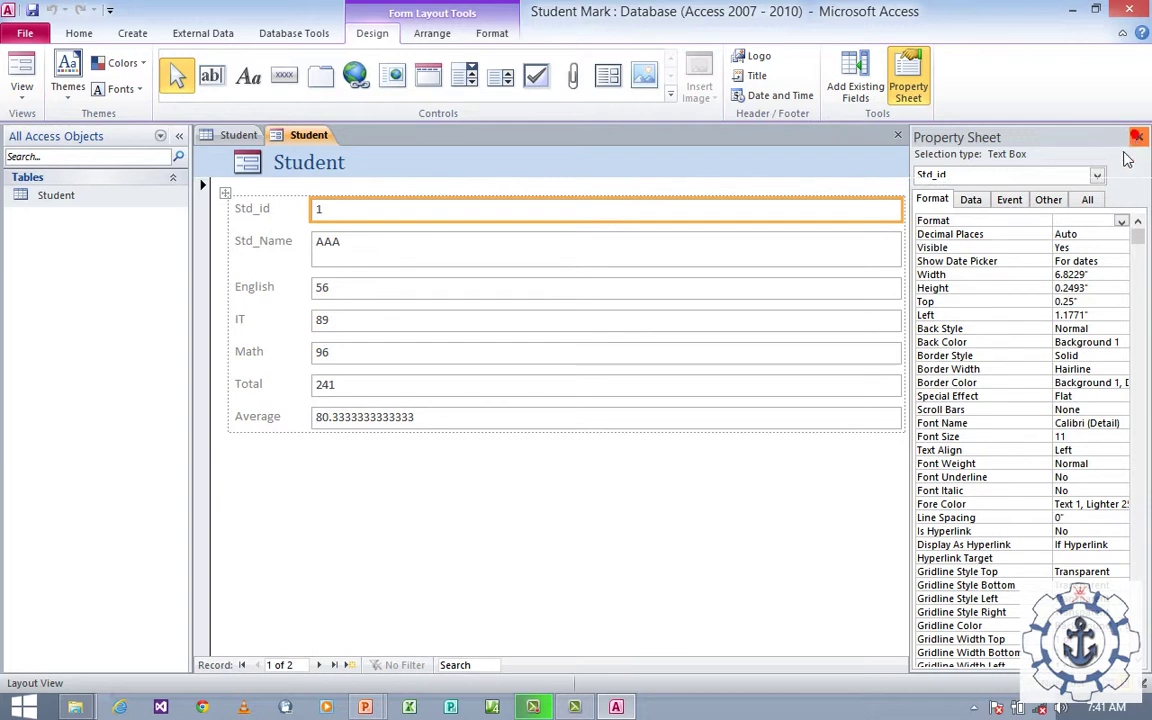
pyautogui.click(480, 475)
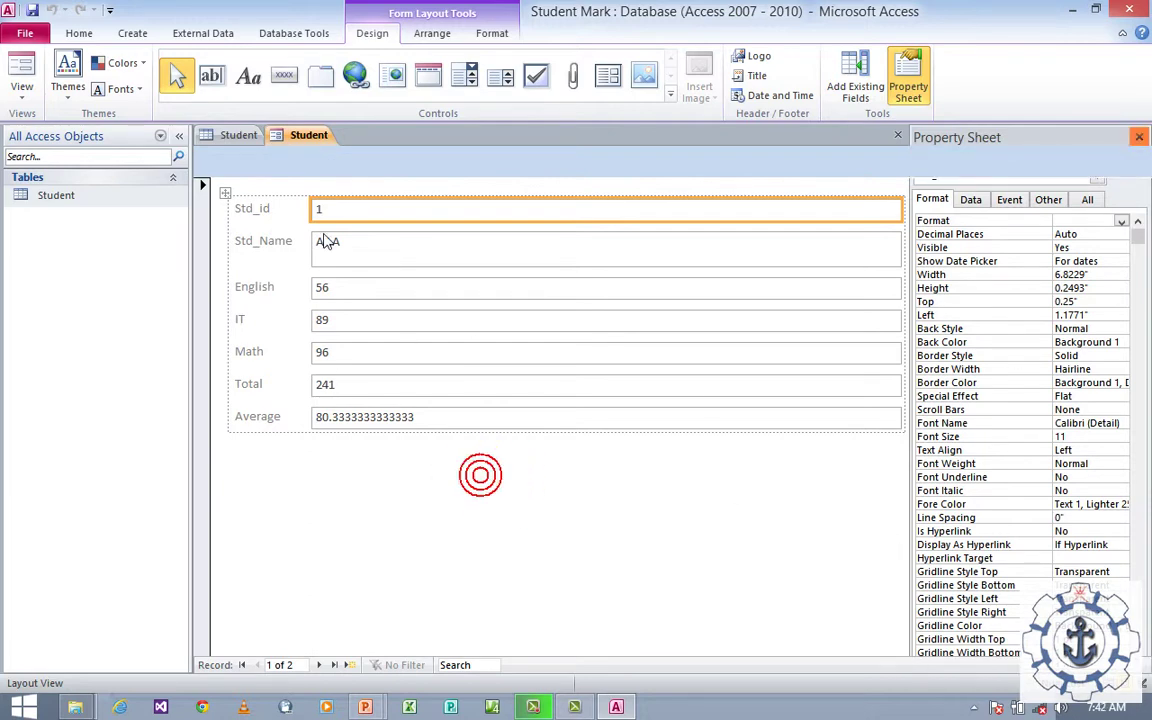
pyautogui.click(23, 97)
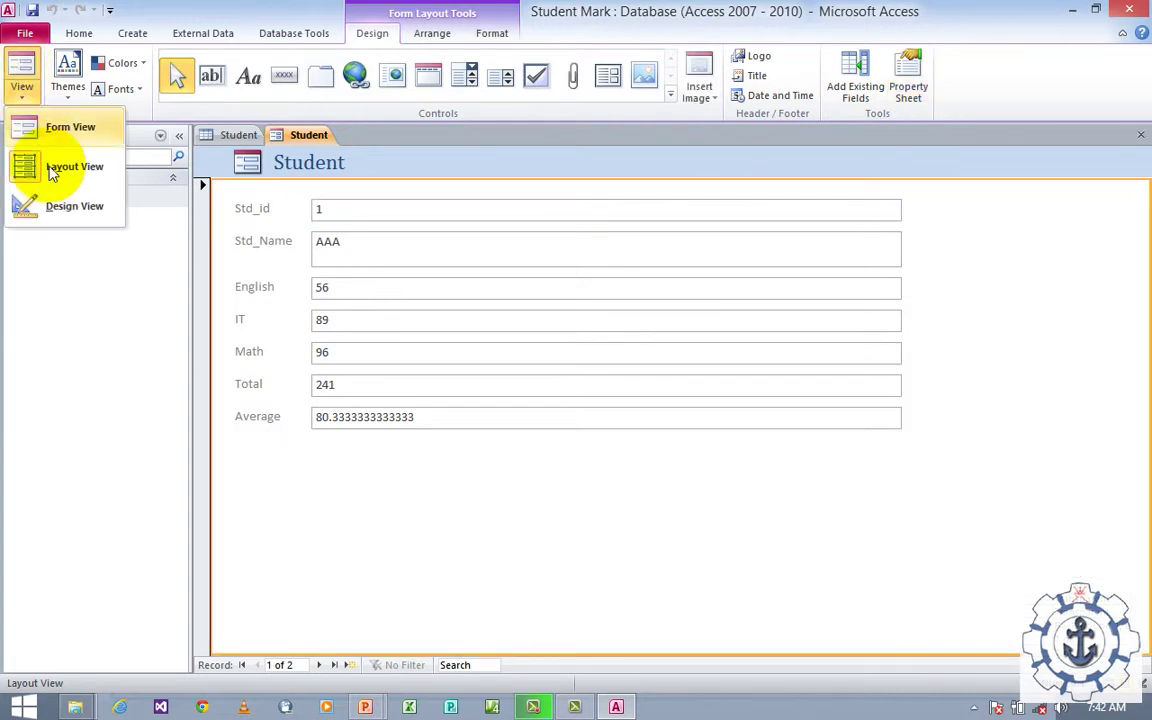
pyautogui.click(64, 208)
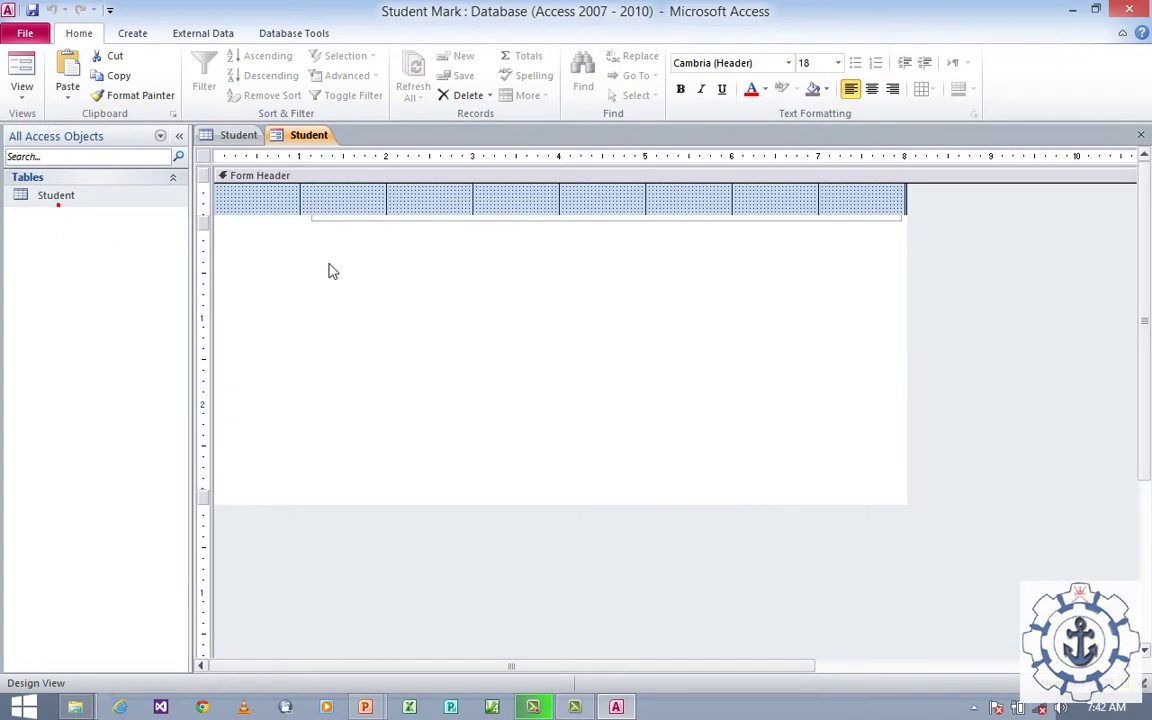
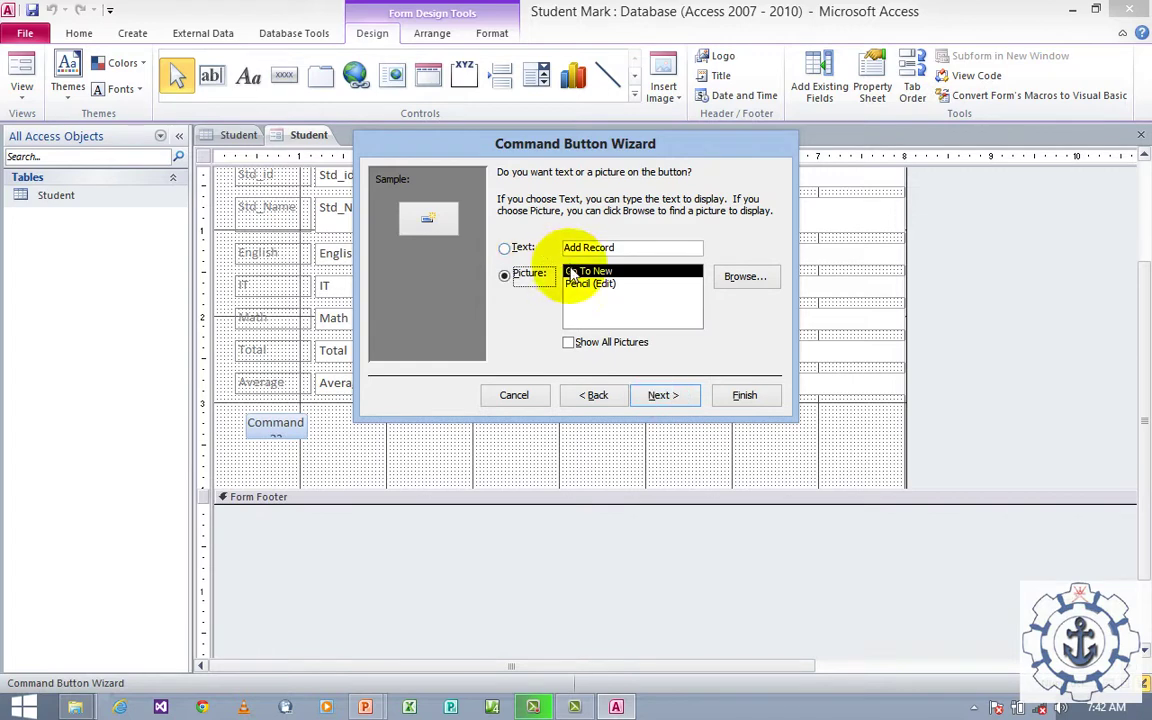
# Show the Go To New picture instead of text on the Add Record button and finish the wizard with the default name.
pyautogui.click(510, 251)
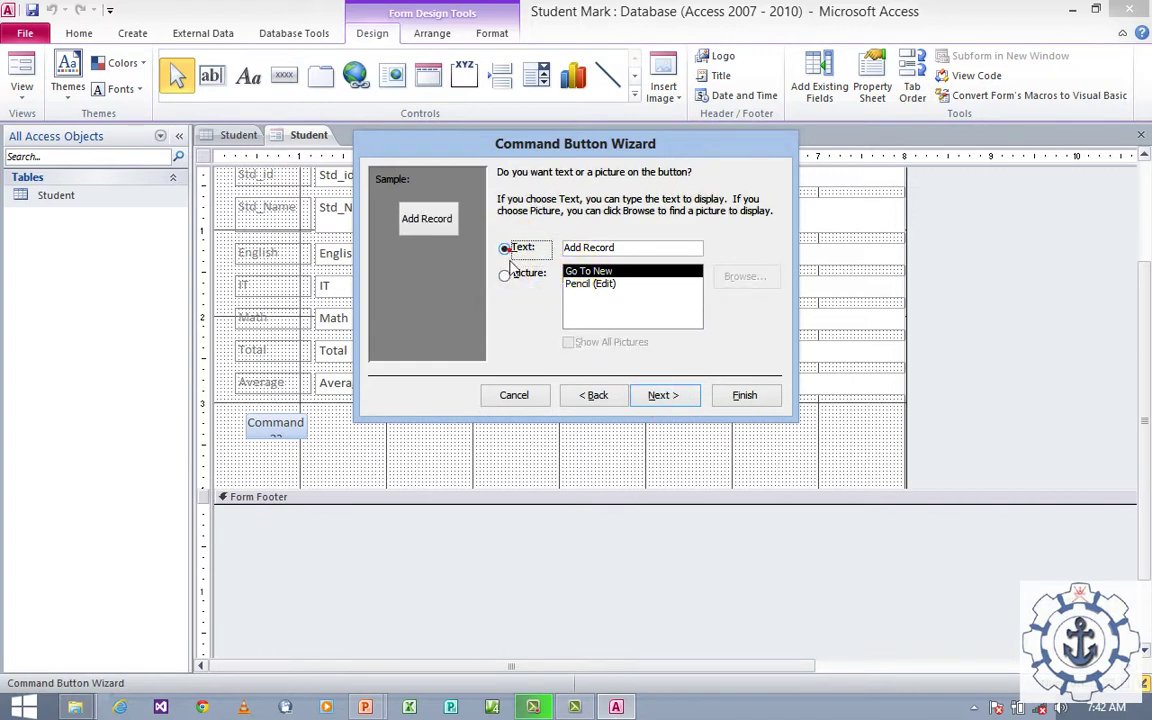
pyautogui.click(506, 277)
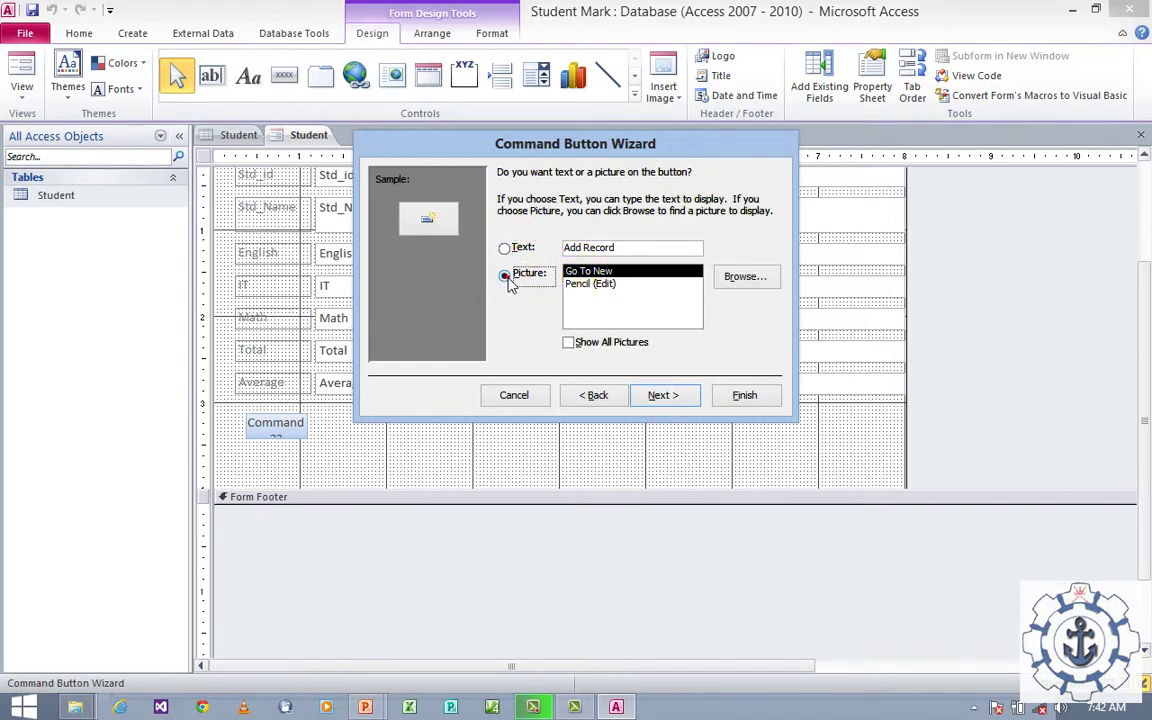
pyautogui.click(511, 249)
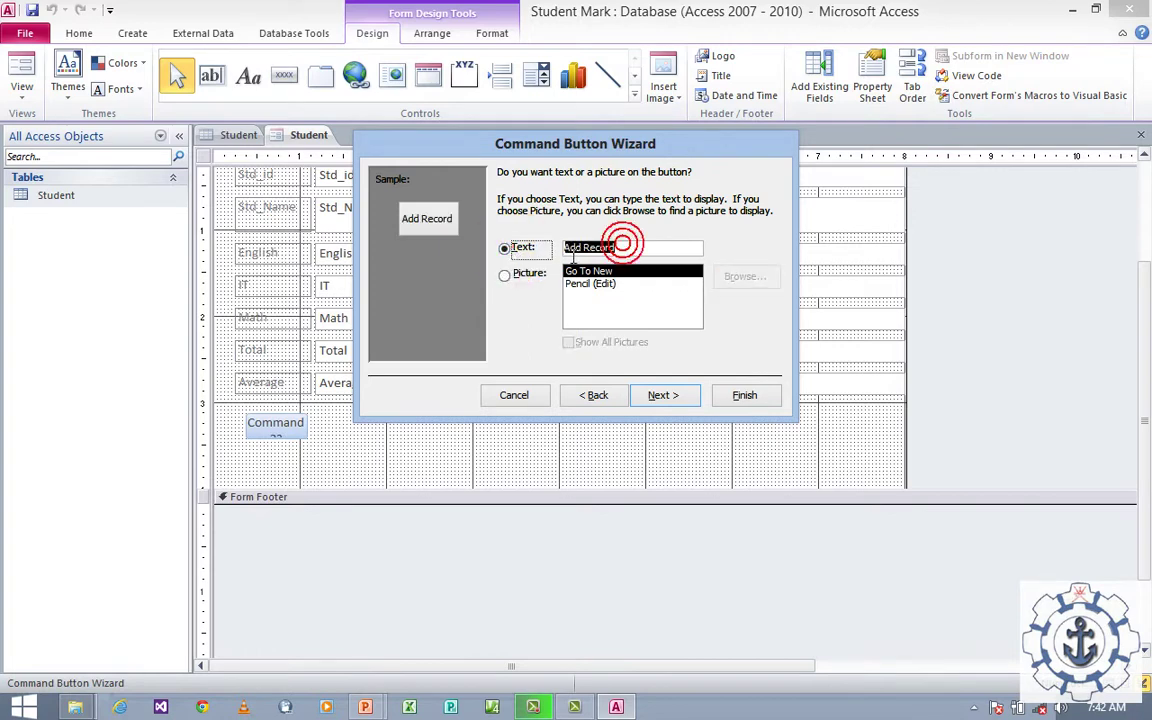
pyautogui.click(505, 277)
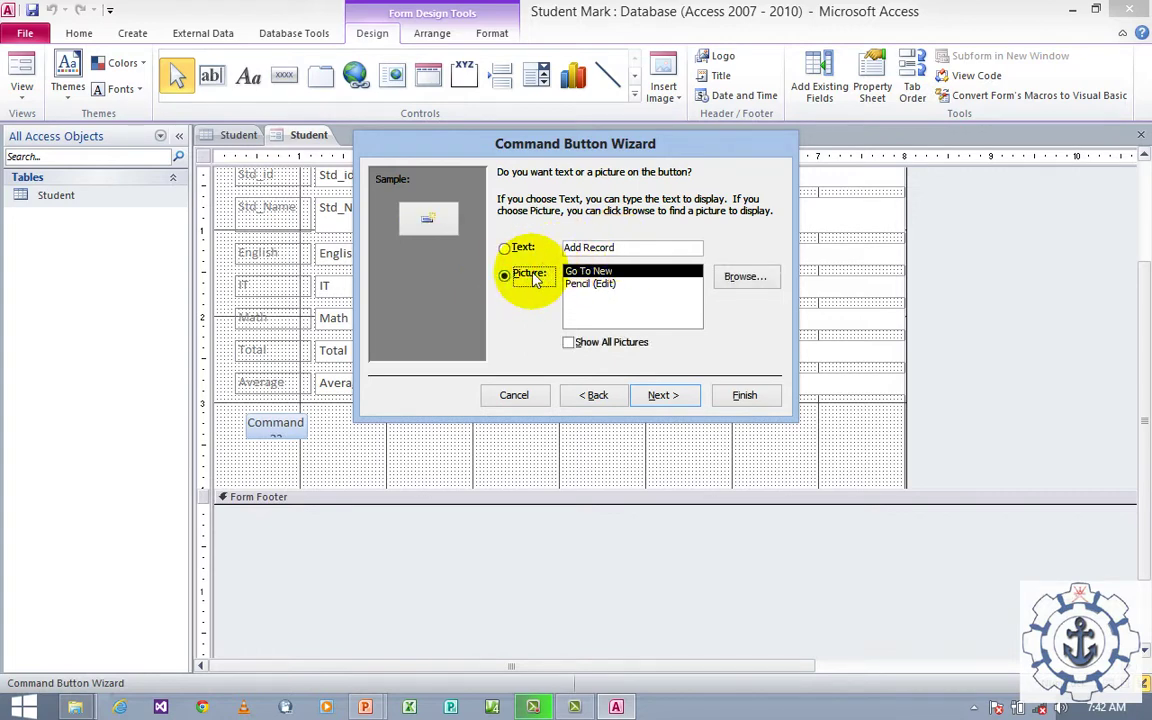
pyautogui.click(656, 396)
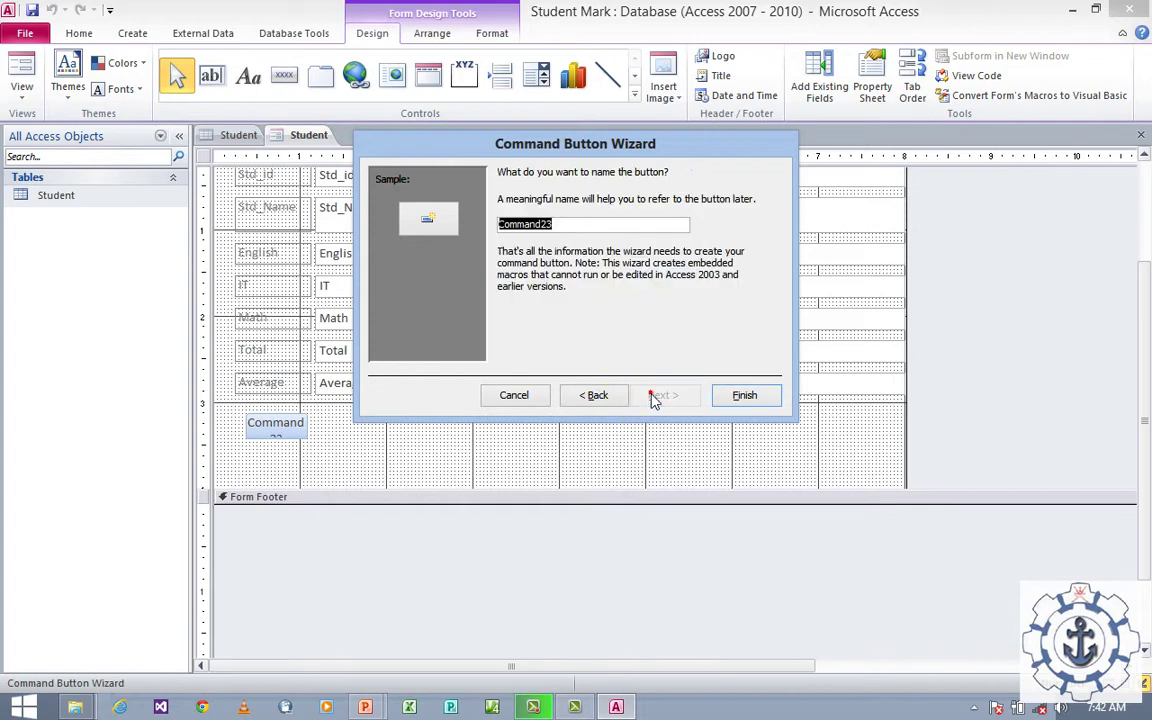
pyautogui.click(767, 400)
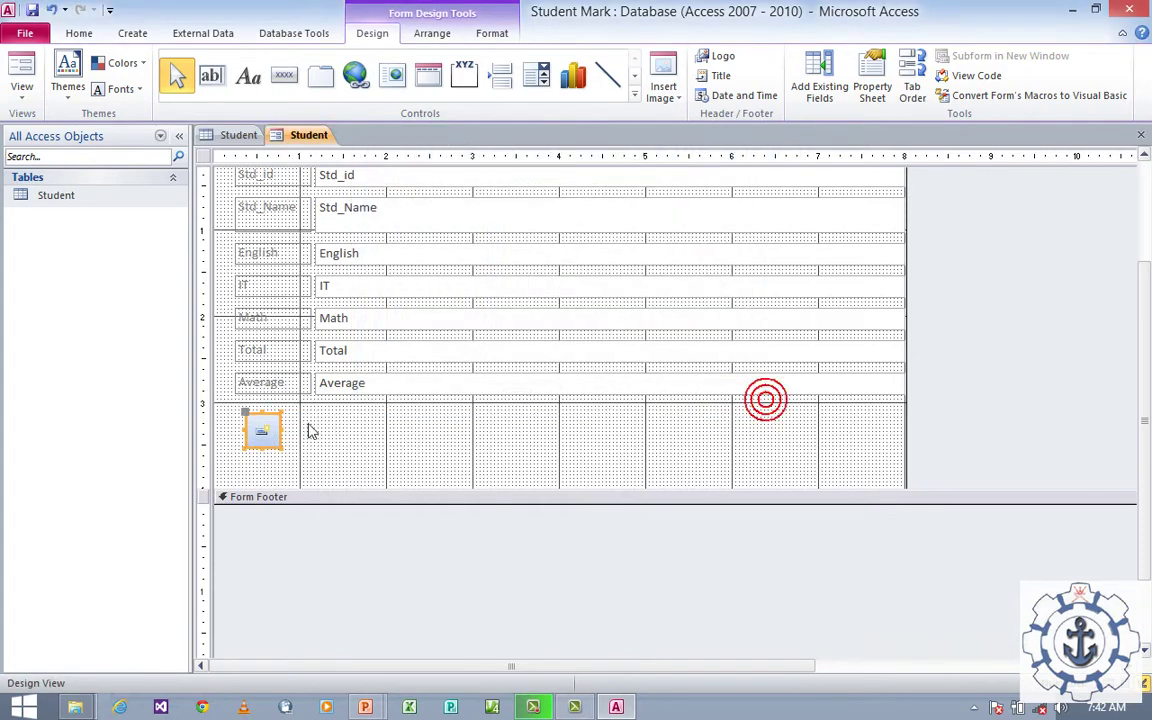
# Add a command button beside the add-record button with the Record Operations action Save Record and the Save Record picture.
pyautogui.click(284, 75)
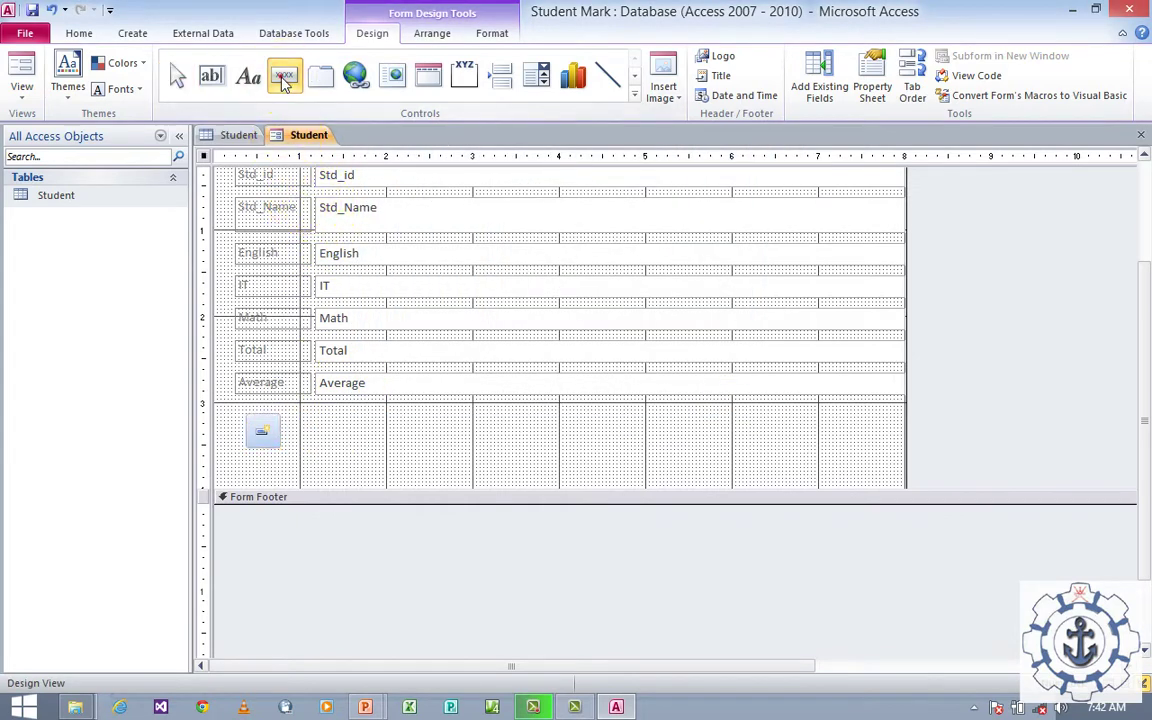
pyautogui.moveTo(289, 419); pyautogui.dragTo(327, 445)
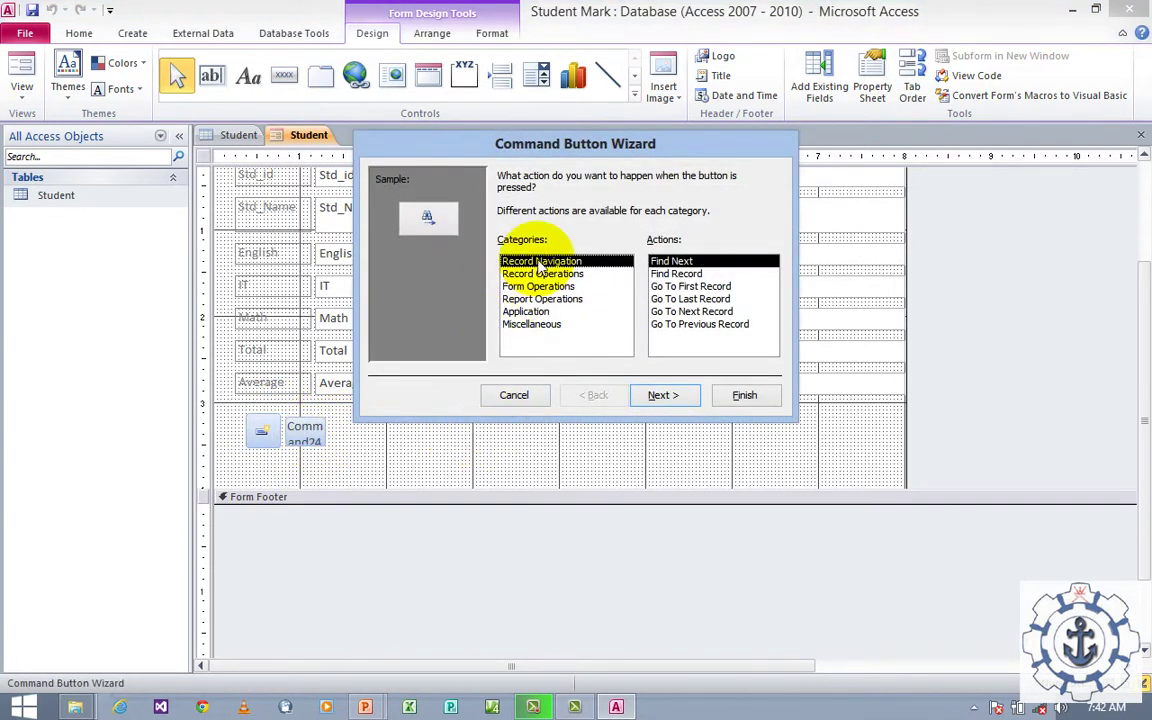
pyautogui.click(516, 277)
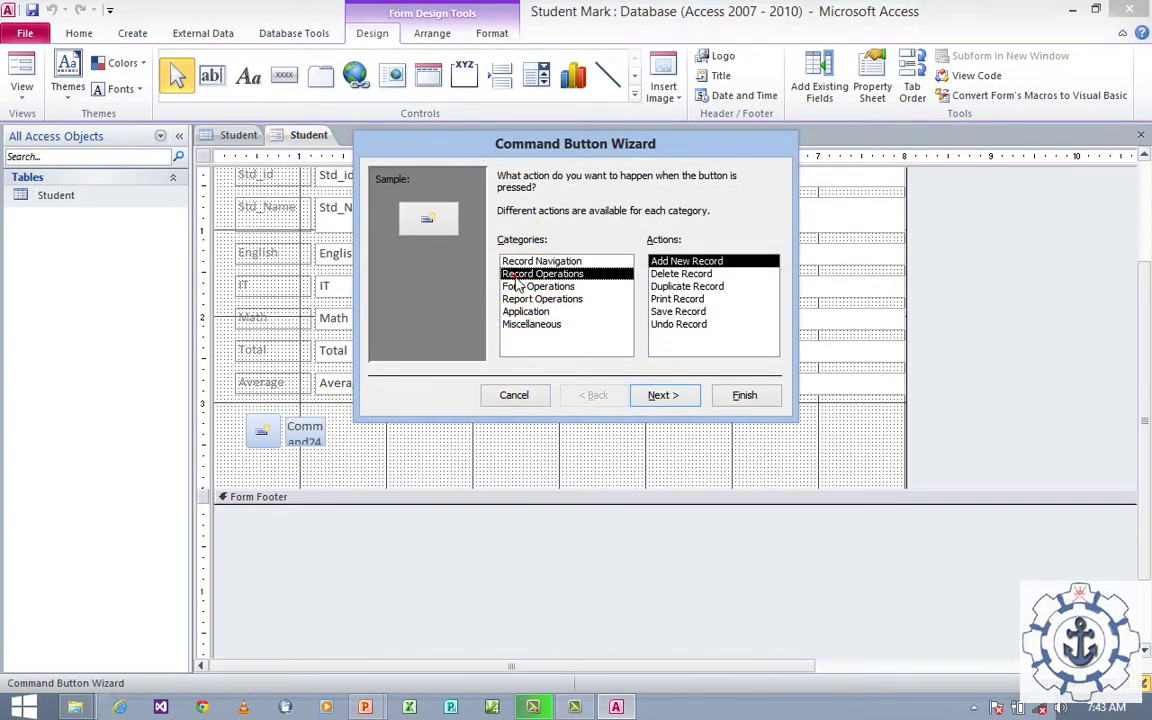
pyautogui.click(686, 312)
pyautogui.click(664, 396)
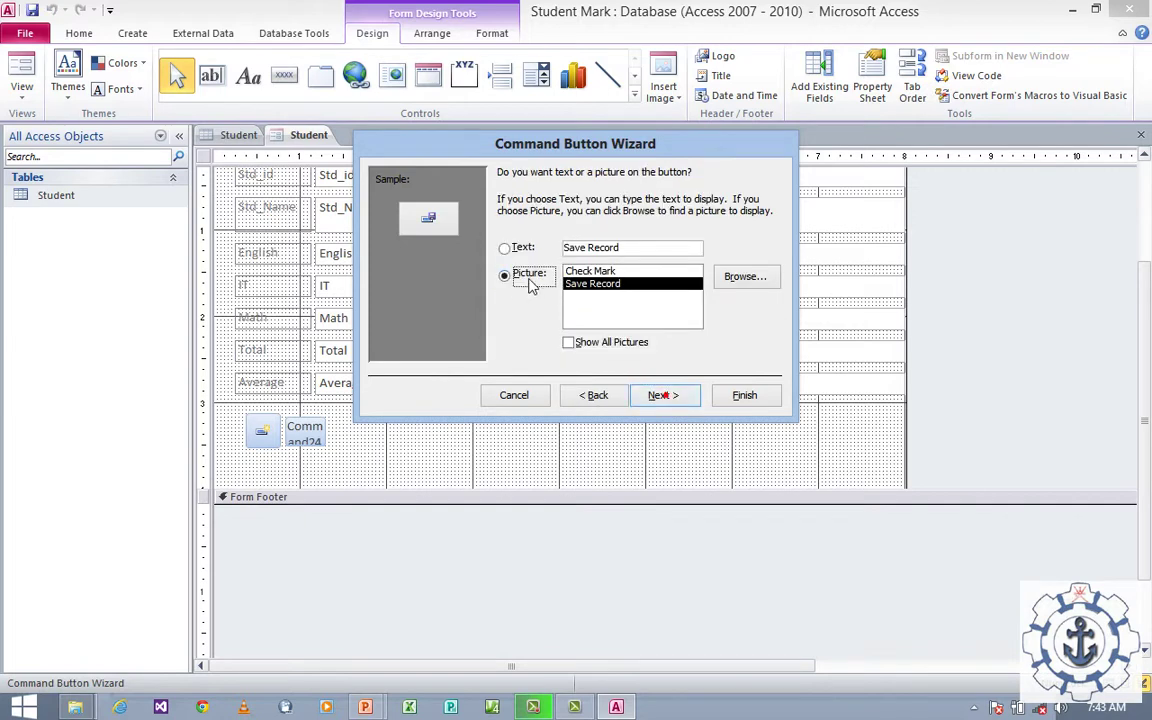
pyautogui.click(664, 396)
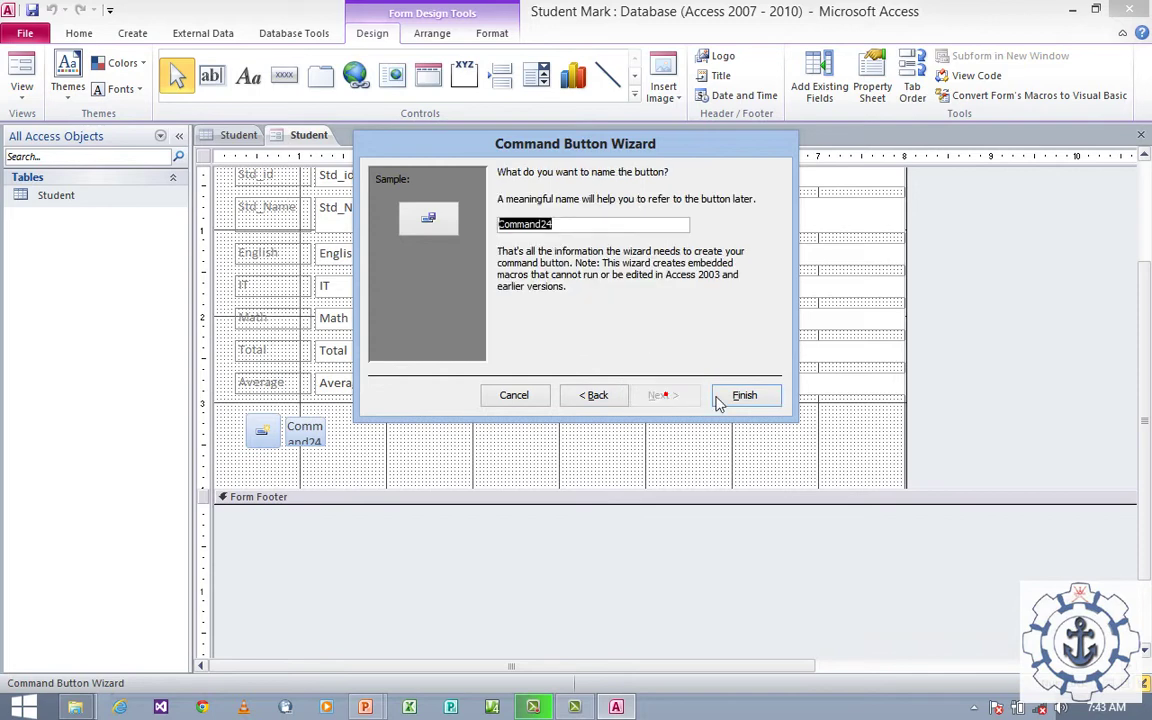
pyautogui.click(743, 395)
# Adjust the Save Record button's position and height to line up with the add-record button.
pyautogui.click(300, 435)
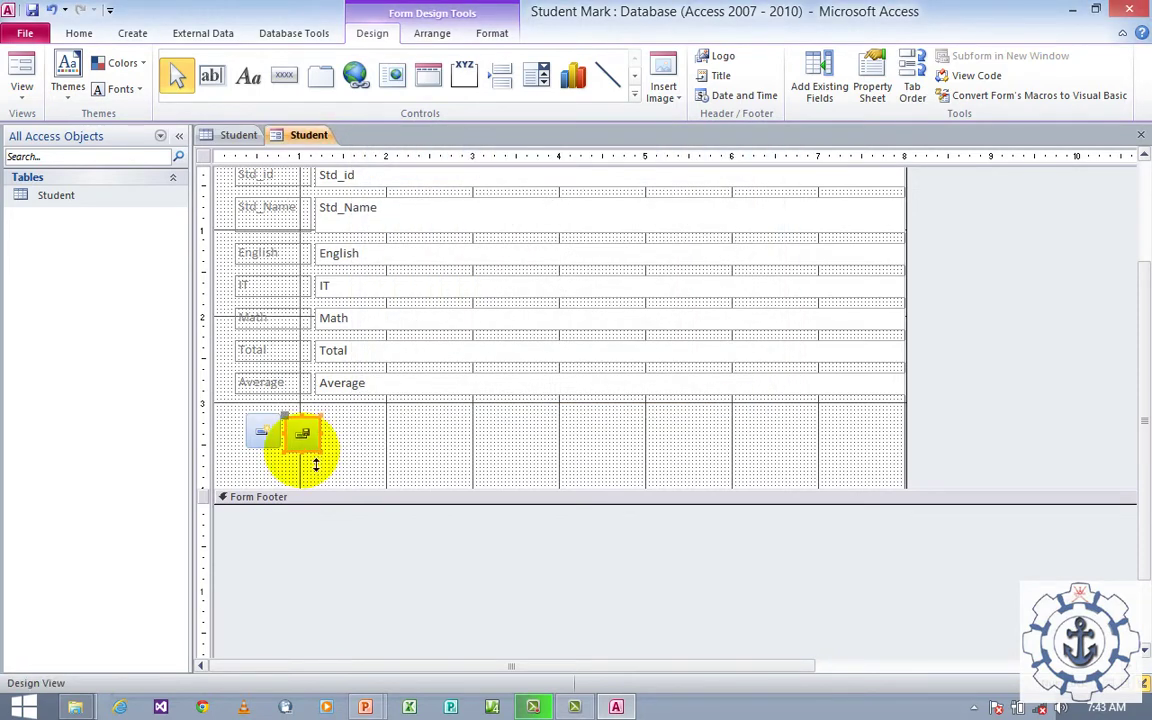
pyautogui.click(365, 435)
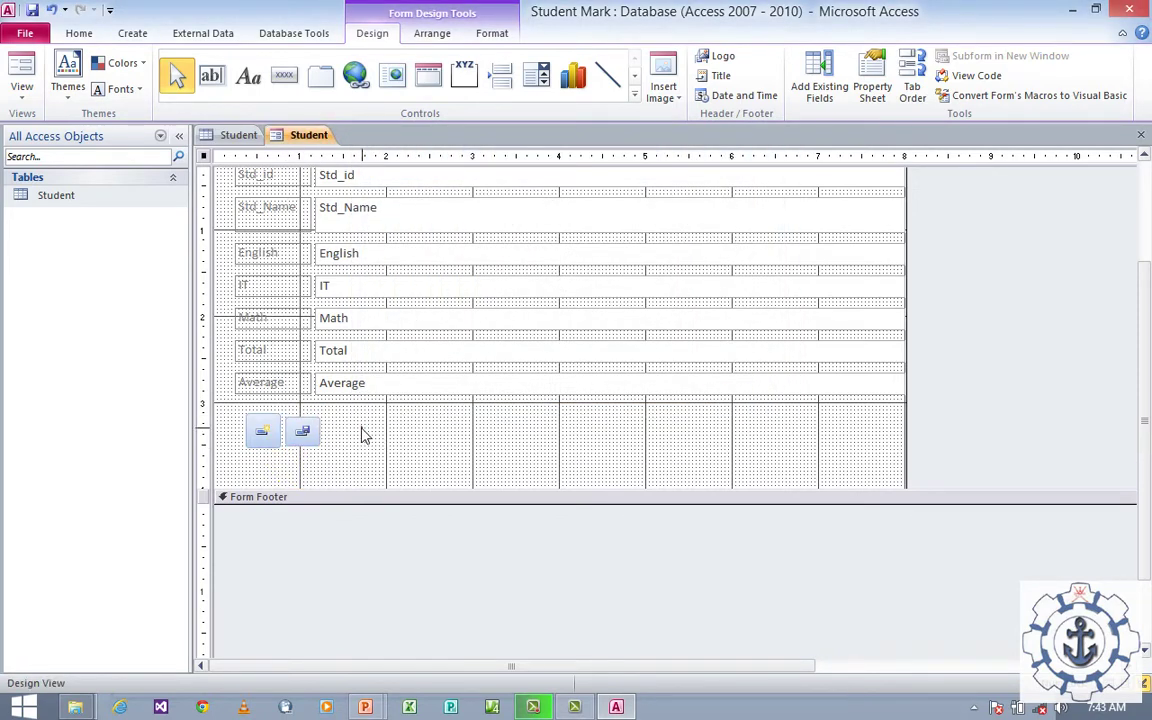
pyautogui.click(302, 428)
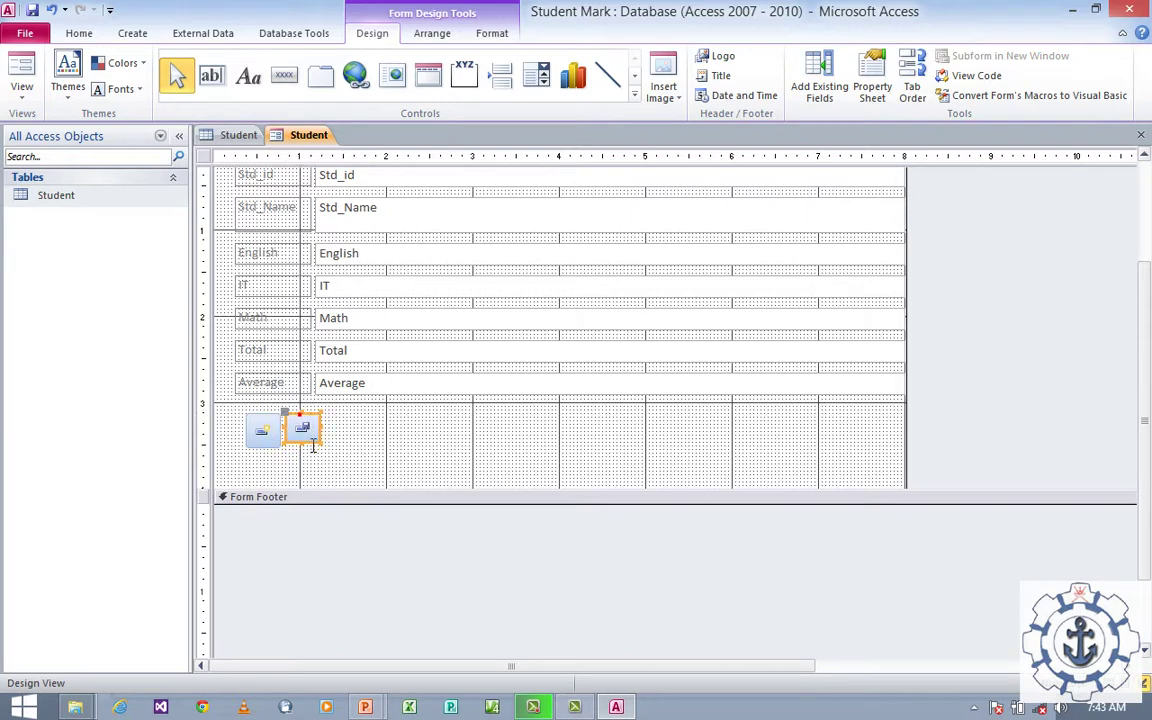
# Add a command button beside the Save Record button with the Record Operations action Undo Record and the Undo picture.
pyautogui.click(284, 75)
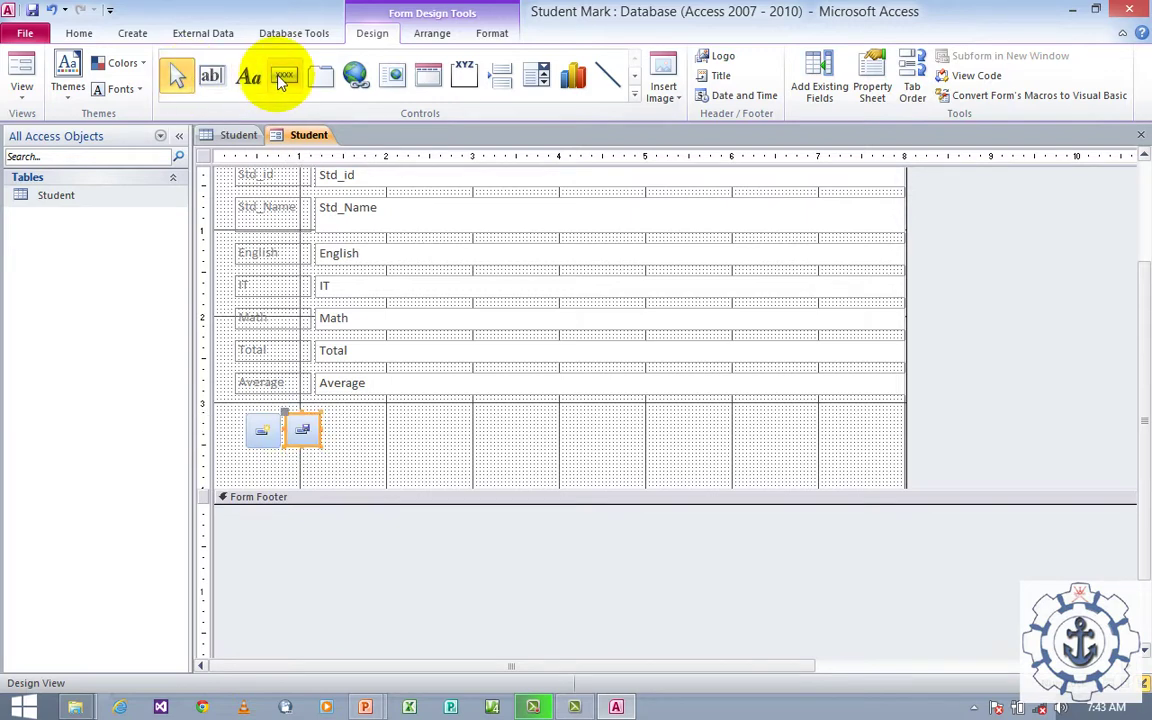
pyautogui.moveTo(326, 413); pyautogui.dragTo(380, 456)
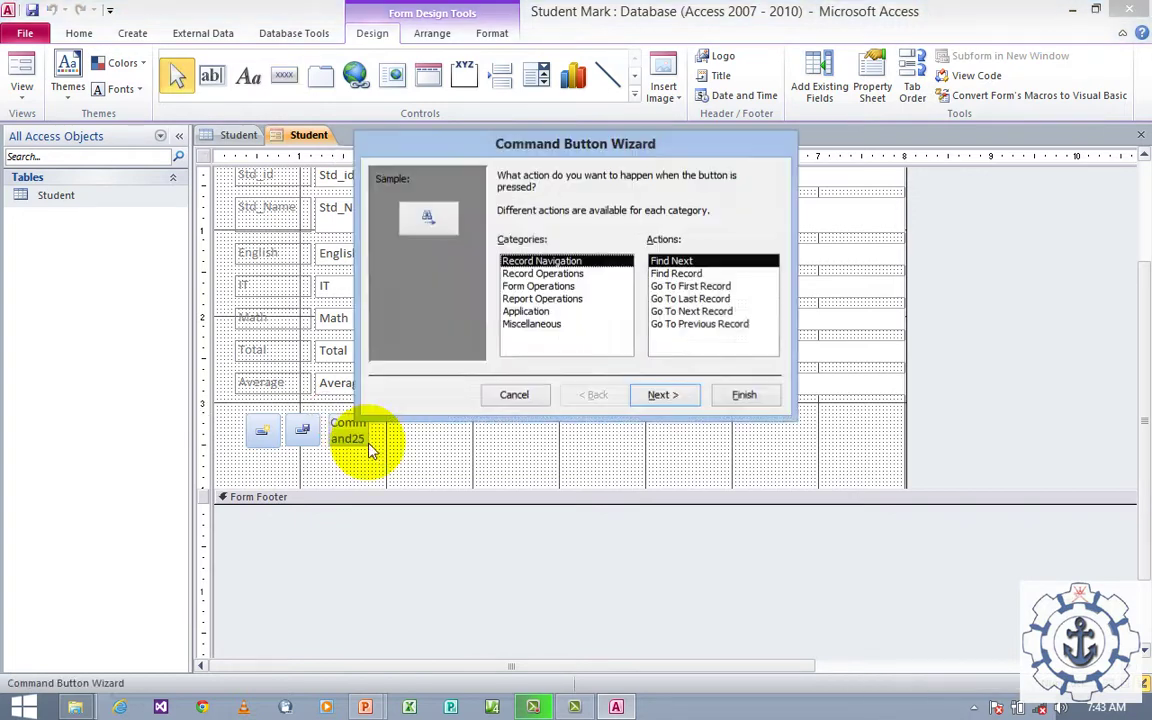
pyautogui.click(545, 274)
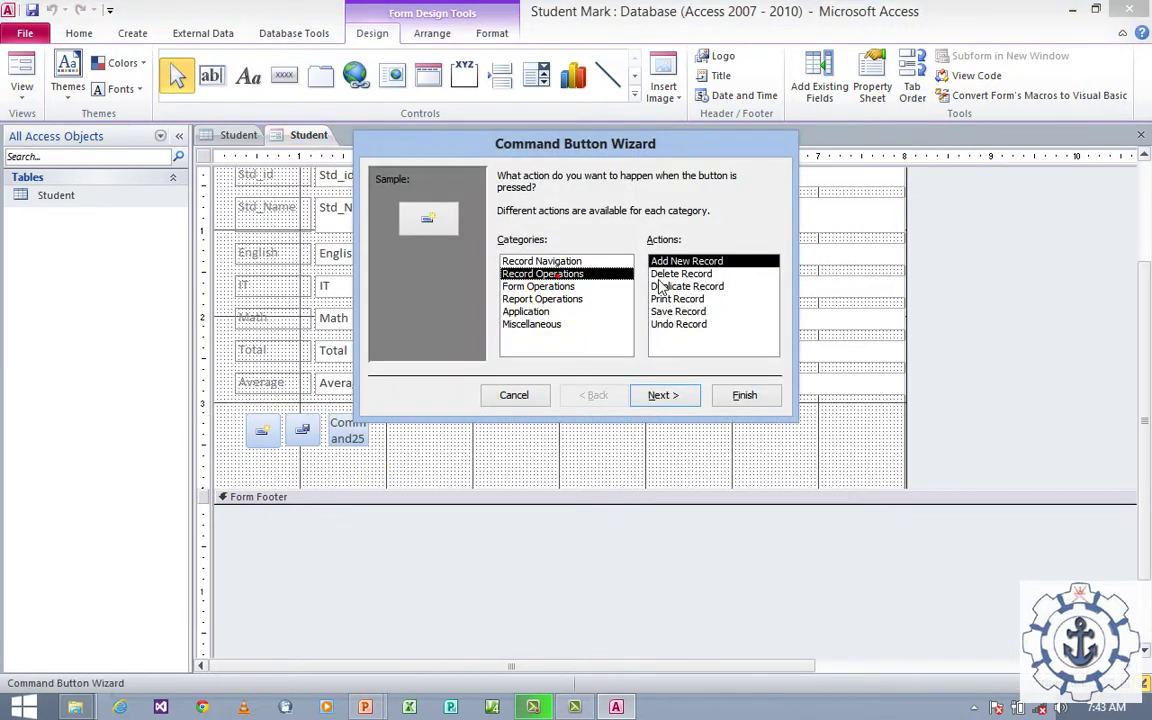
pyautogui.click(682, 327)
pyautogui.click(680, 396)
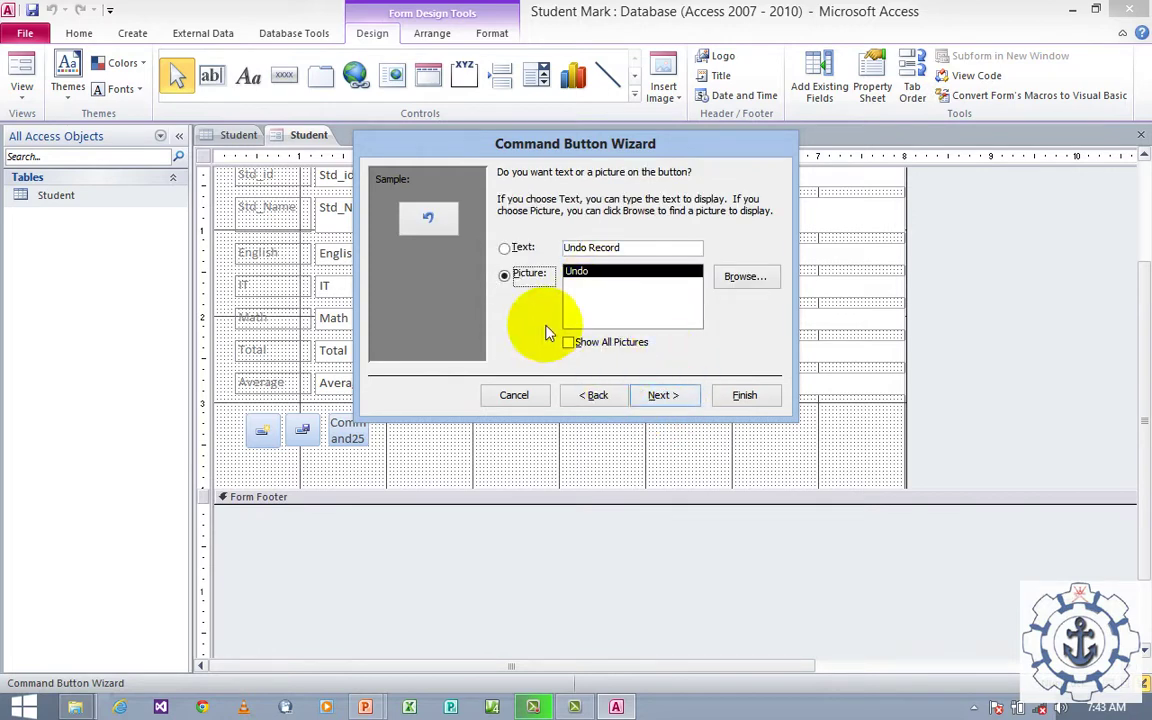
pyautogui.click(665, 396)
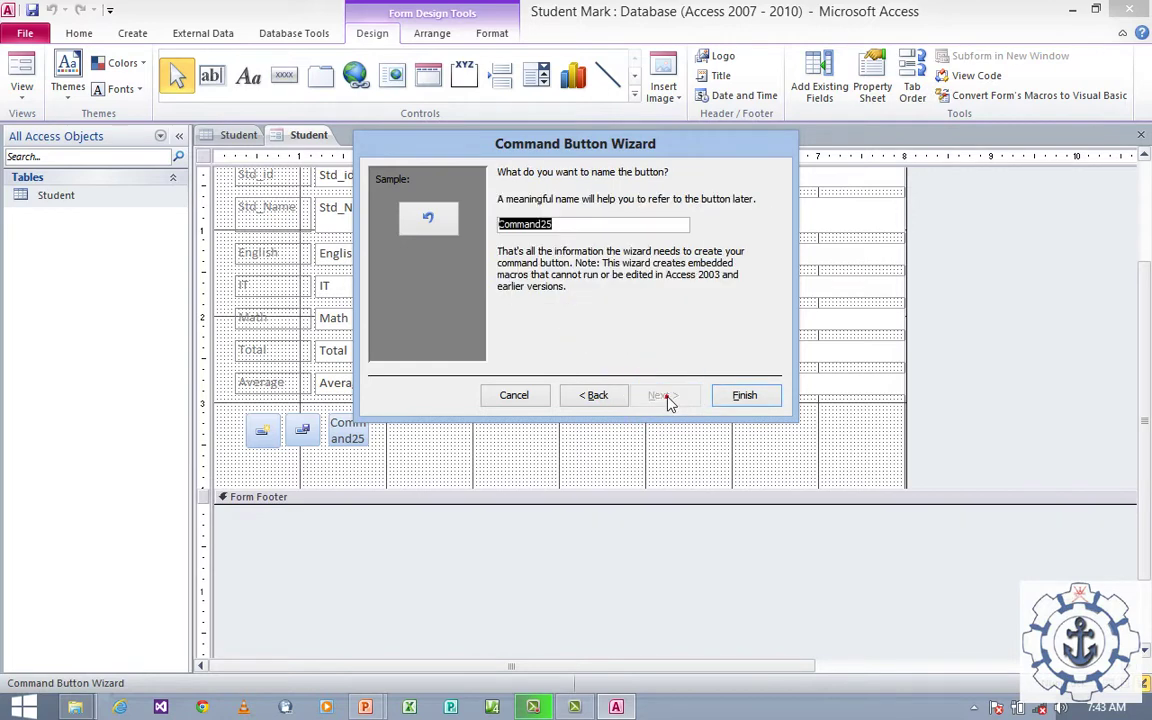
pyautogui.click(743, 397)
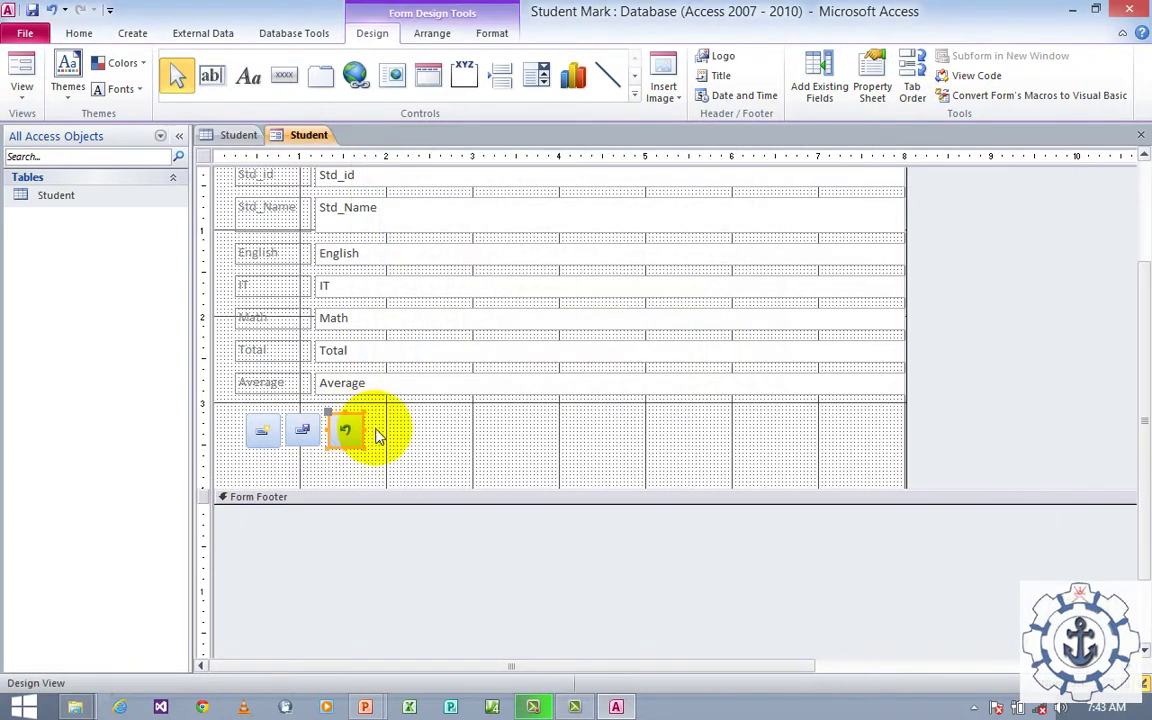
# Add a command button beside the Undo Record button with the Record Operations action Delete Record and the Delete Record picture.
pyautogui.click(286, 75)
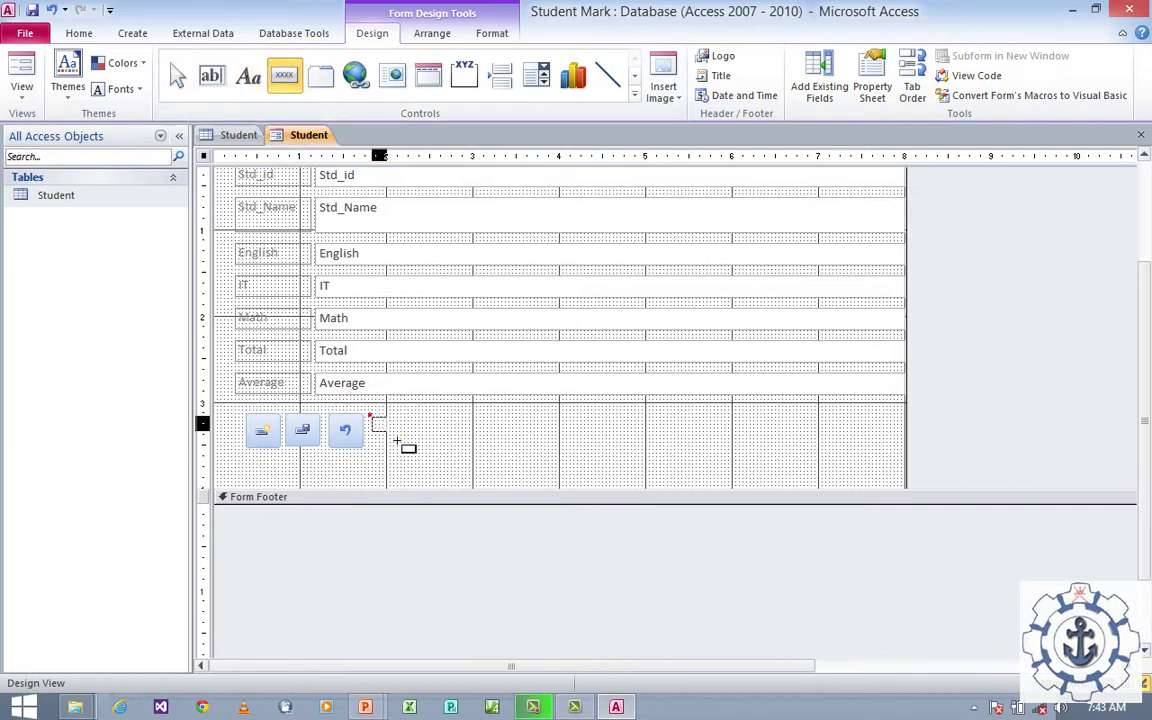
pyautogui.moveTo(372, 412); pyautogui.dragTo(404, 451)
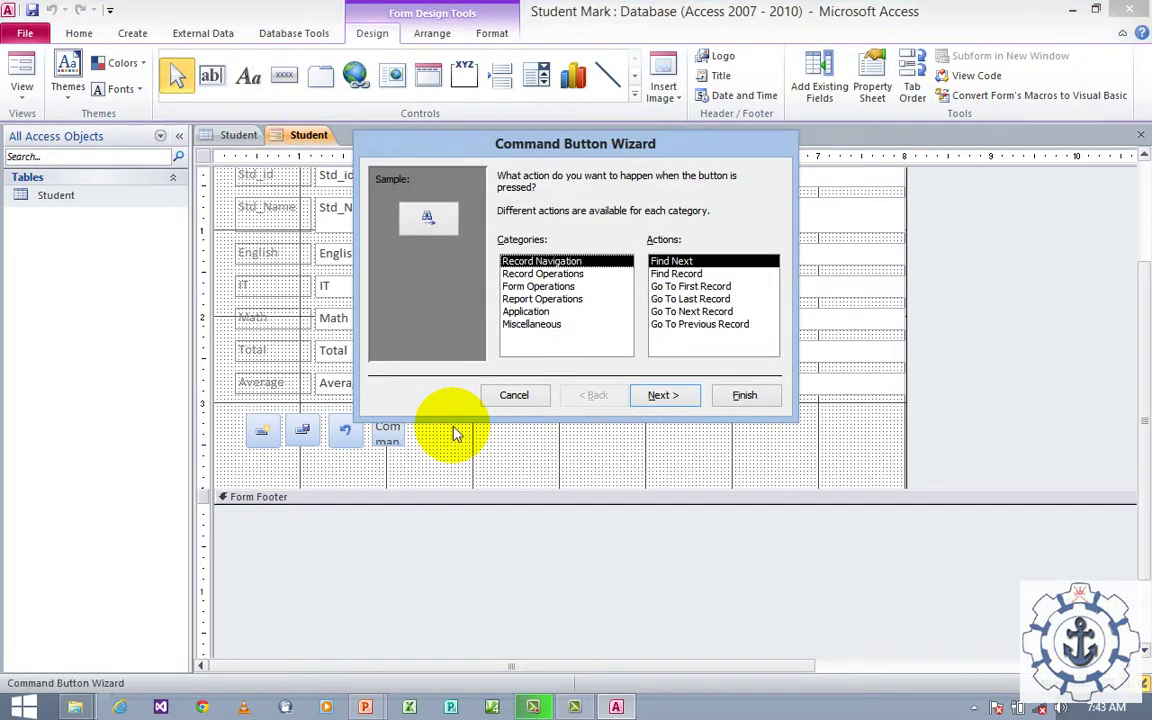
pyautogui.click(553, 274)
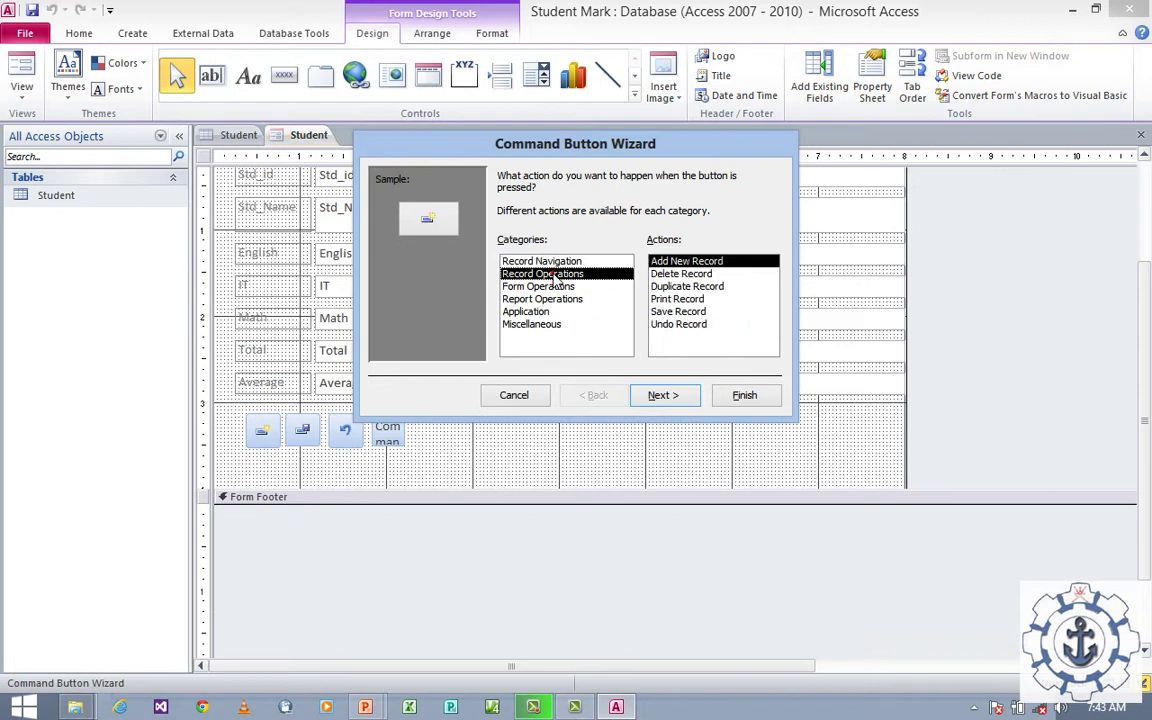
pyautogui.click(688, 275)
pyautogui.click(686, 397)
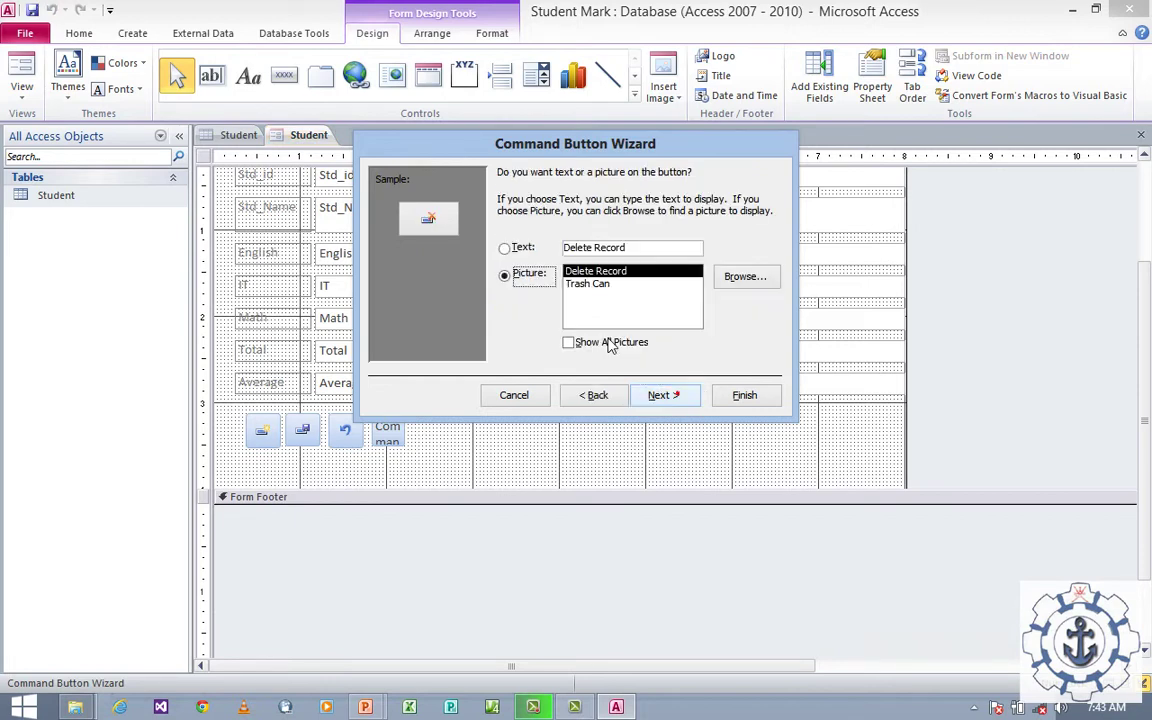
pyautogui.click(656, 394)
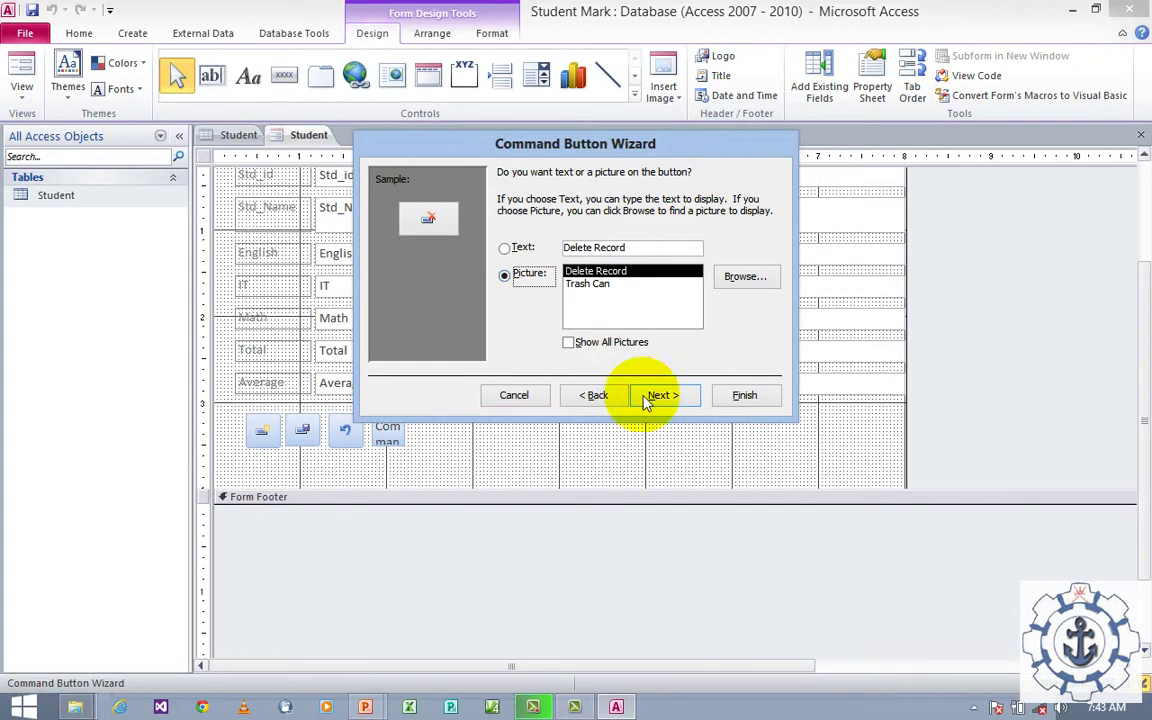
pyautogui.click(744, 396)
# Adjust the heights and positions of the Delete Record, Undo Record and Save Record buttons to line them up in one row.
pyautogui.click(387, 455)
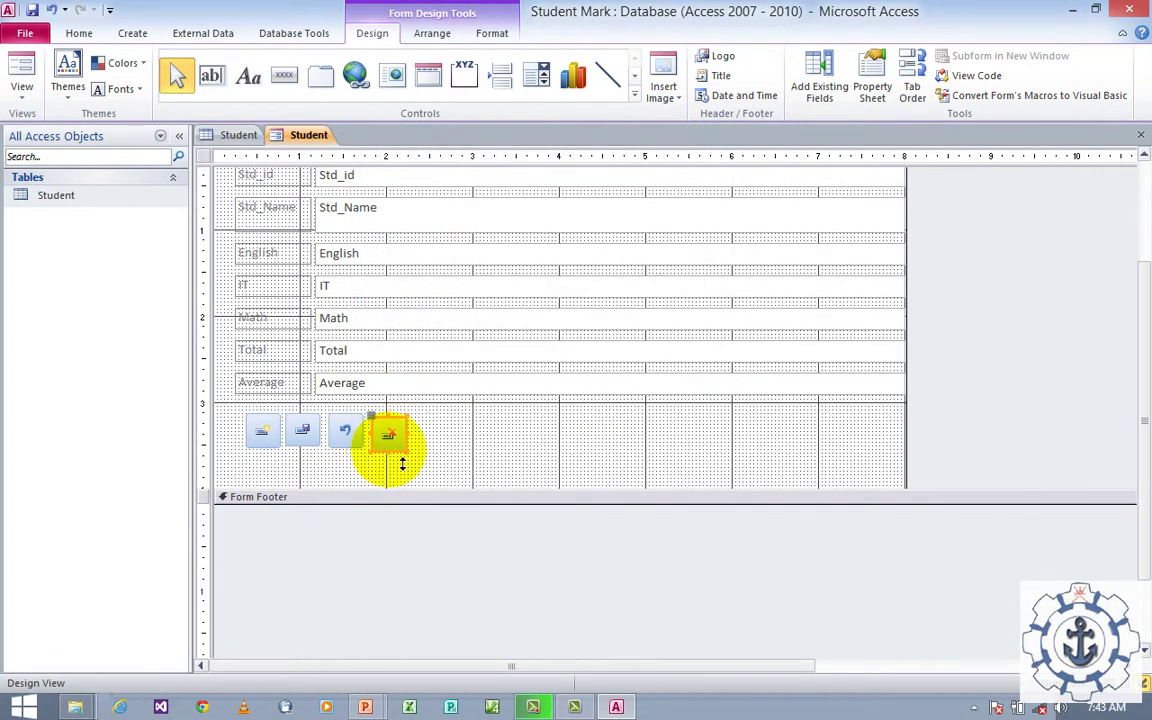
pyautogui.click(380, 466)
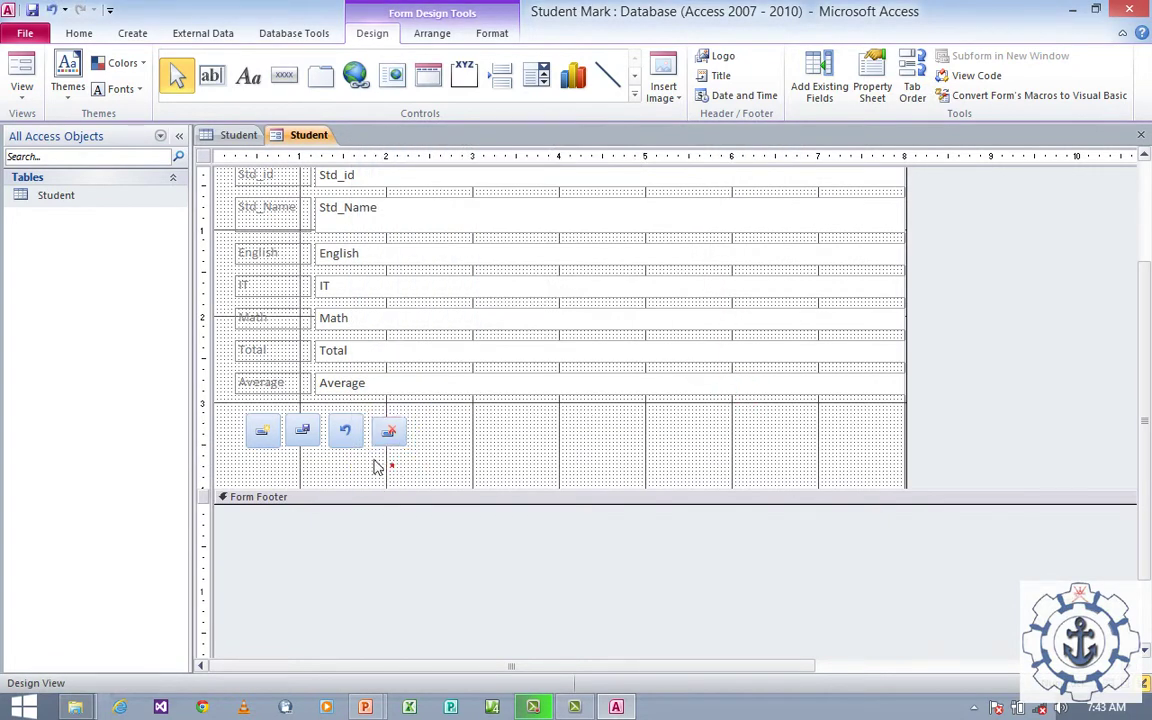
pyautogui.click(356, 443)
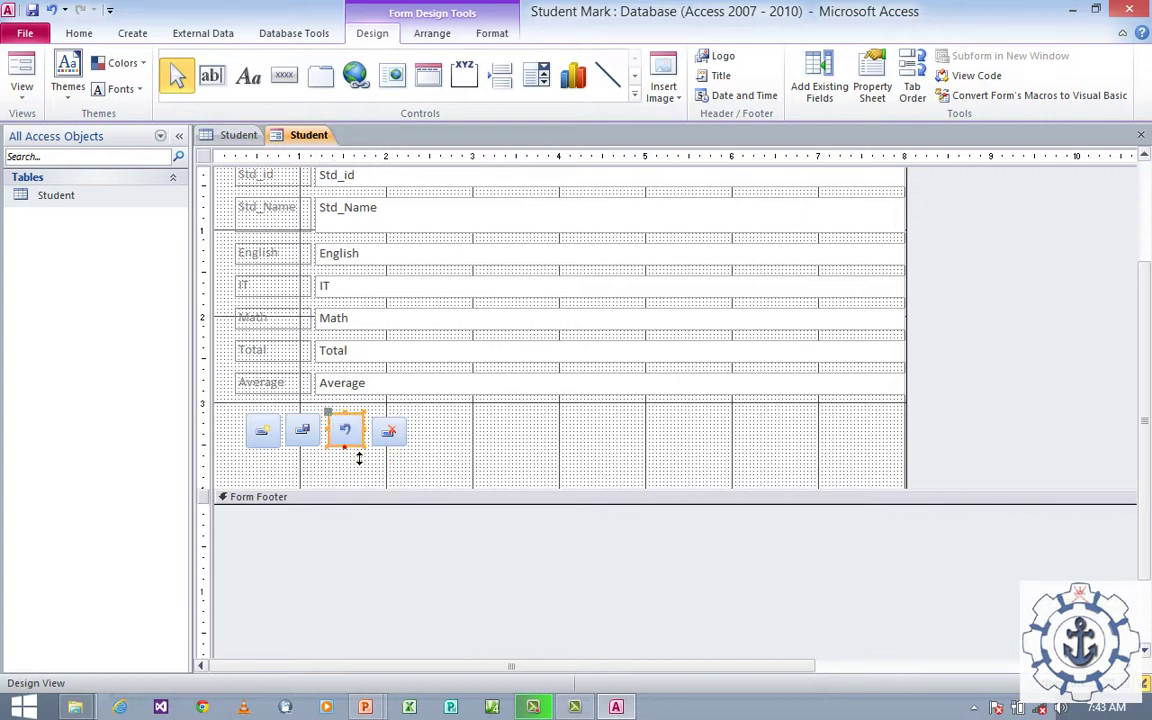
pyautogui.click(303, 440)
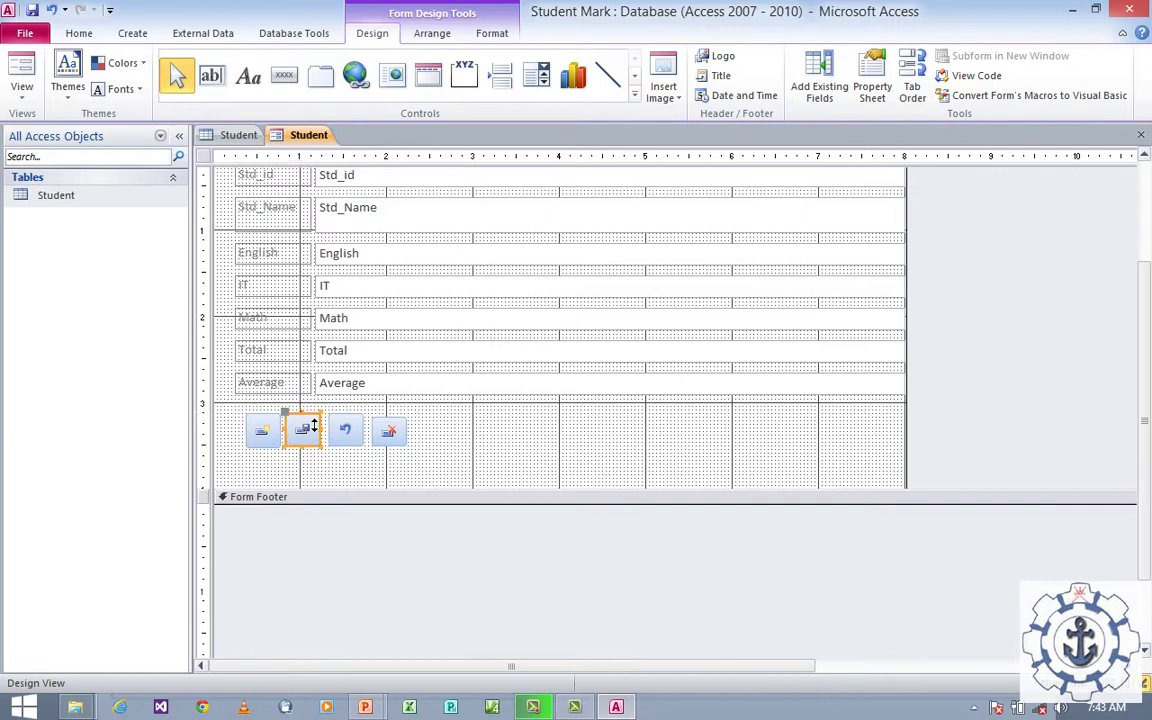
pyautogui.click(388, 438)
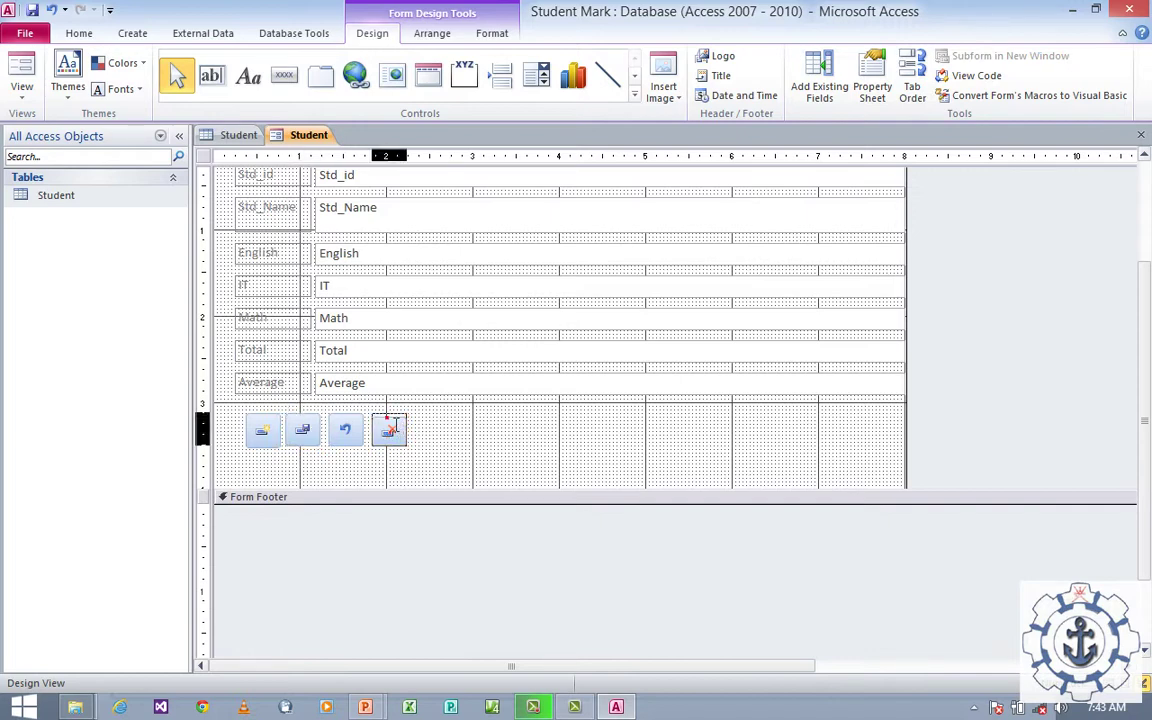
pyautogui.click(428, 444)
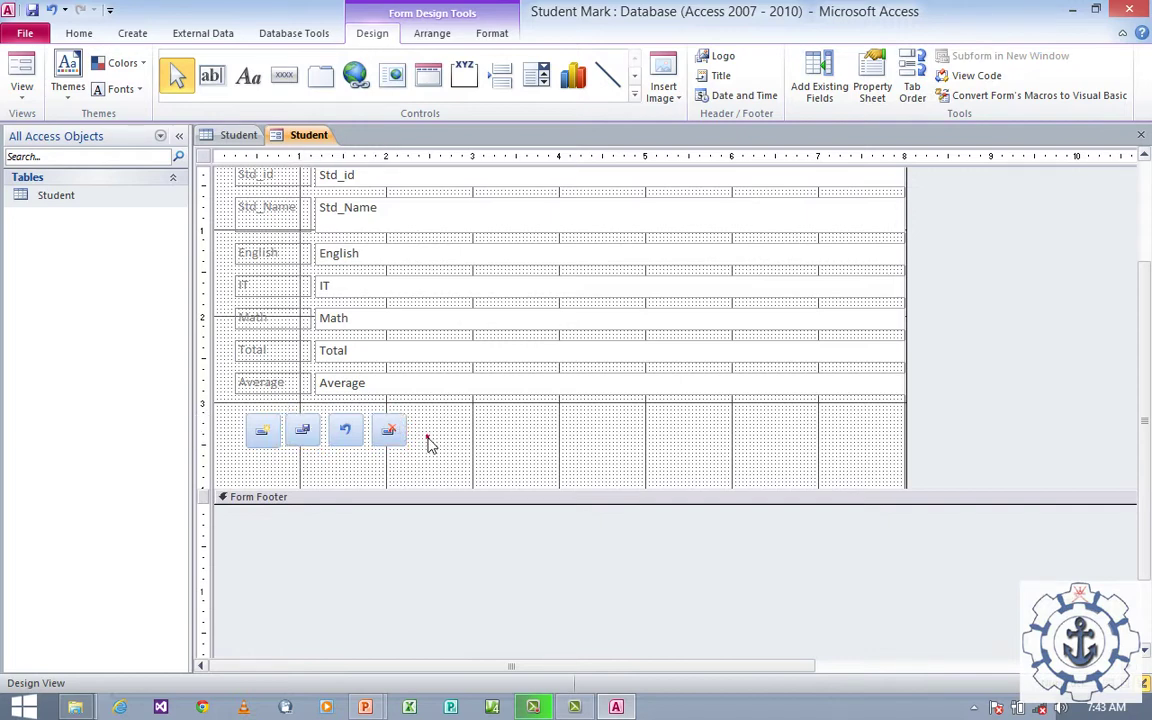
# Add a command button below the Average field, near the 4-inch mark, with the Record Navigation action Go To First Record and the Go To First picture.
pyautogui.click(284, 76)
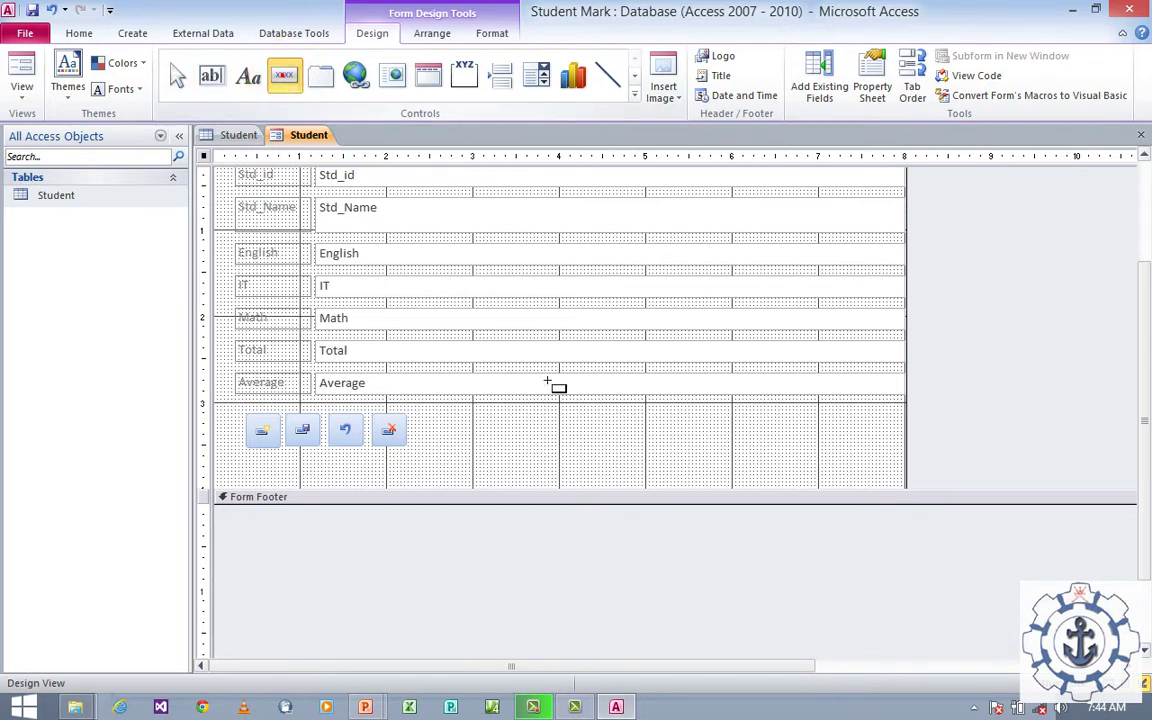
pyautogui.moveTo(580, 420); pyautogui.dragTo(631, 452)
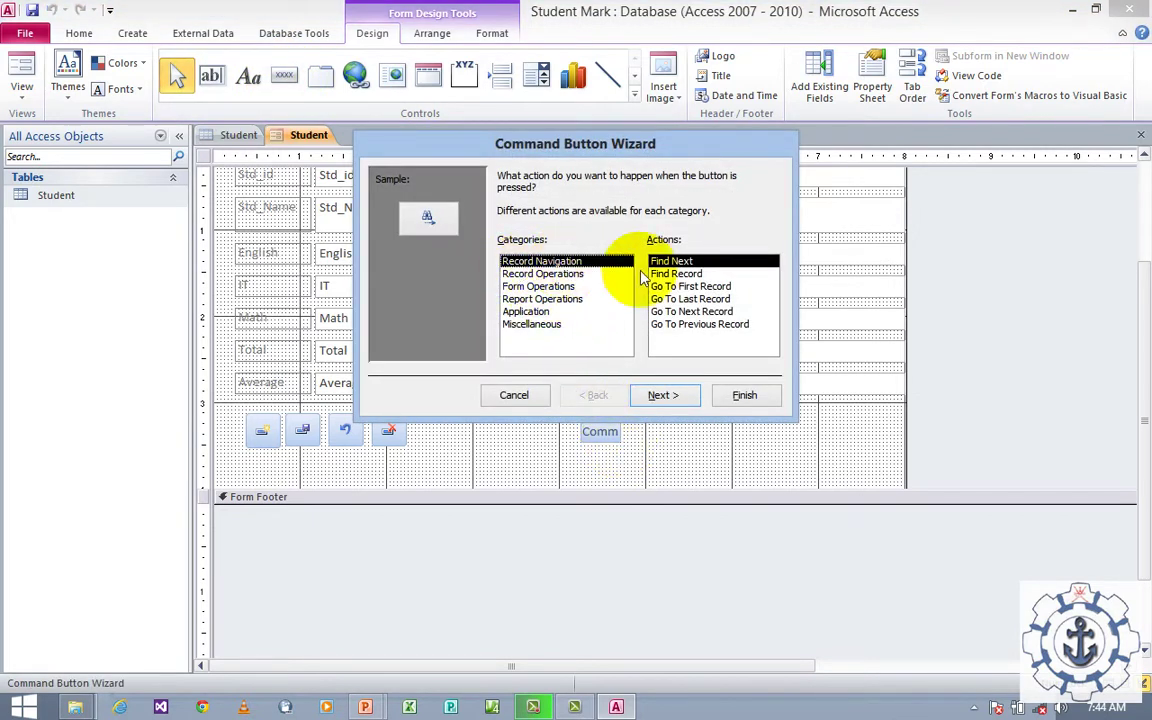
pyautogui.click(660, 286)
pyautogui.click(655, 395)
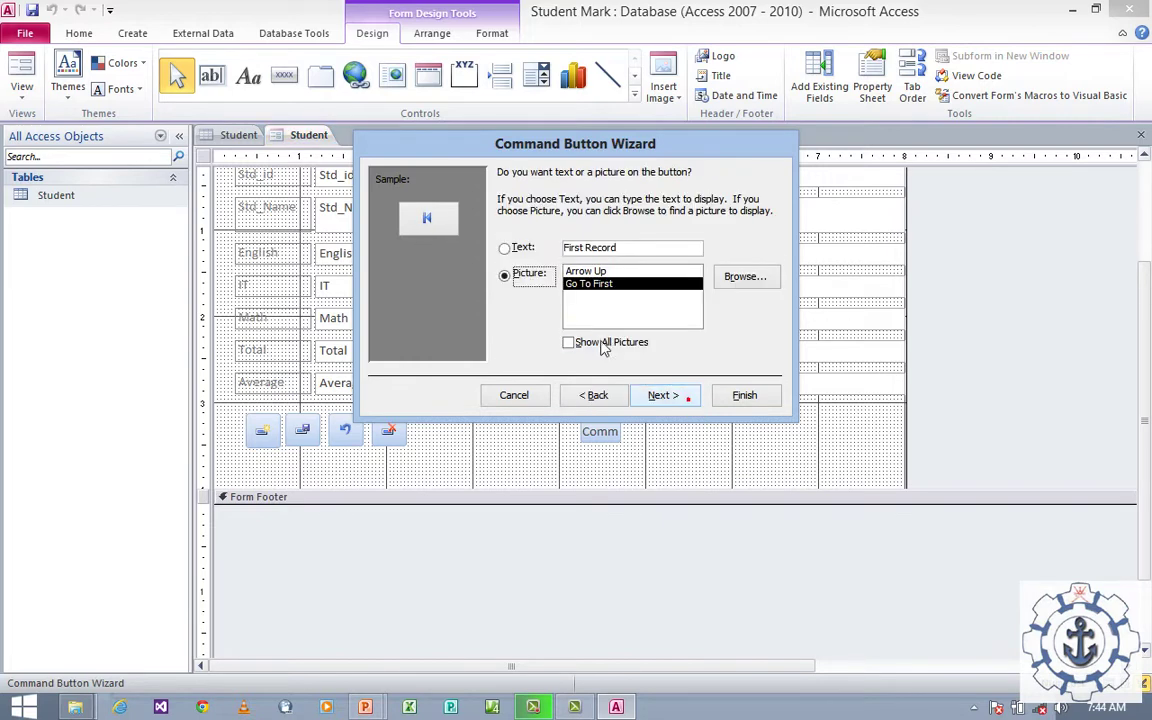
pyautogui.click(661, 395)
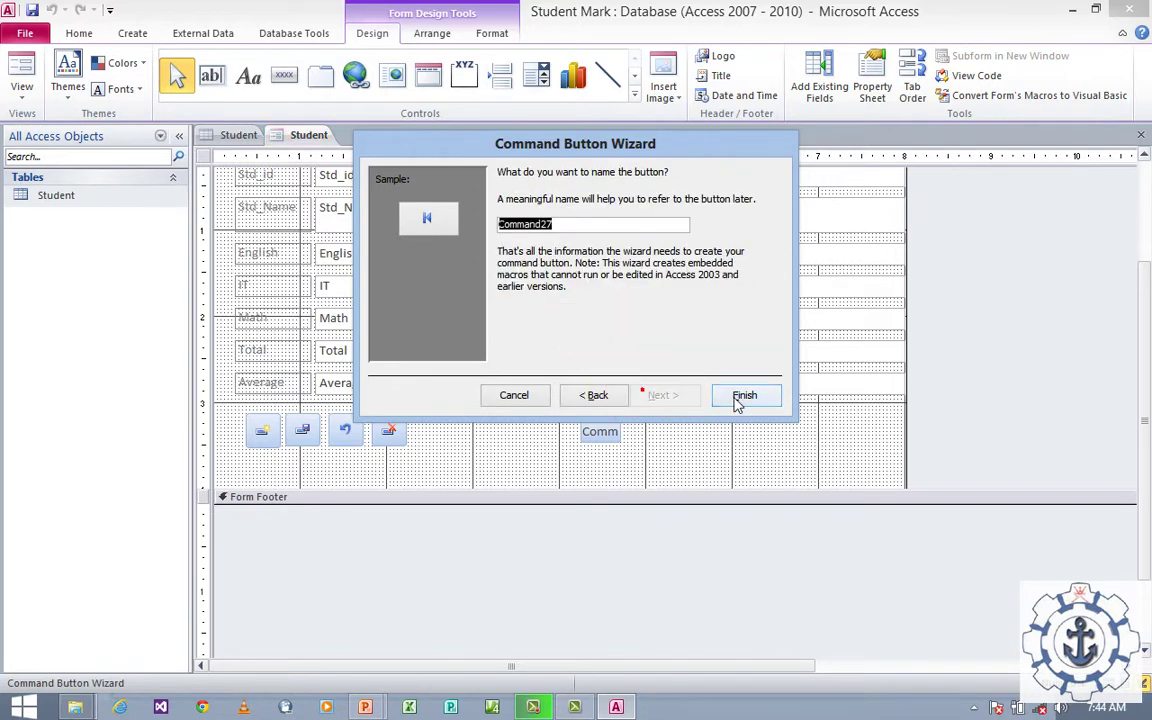
pyautogui.click(741, 397)
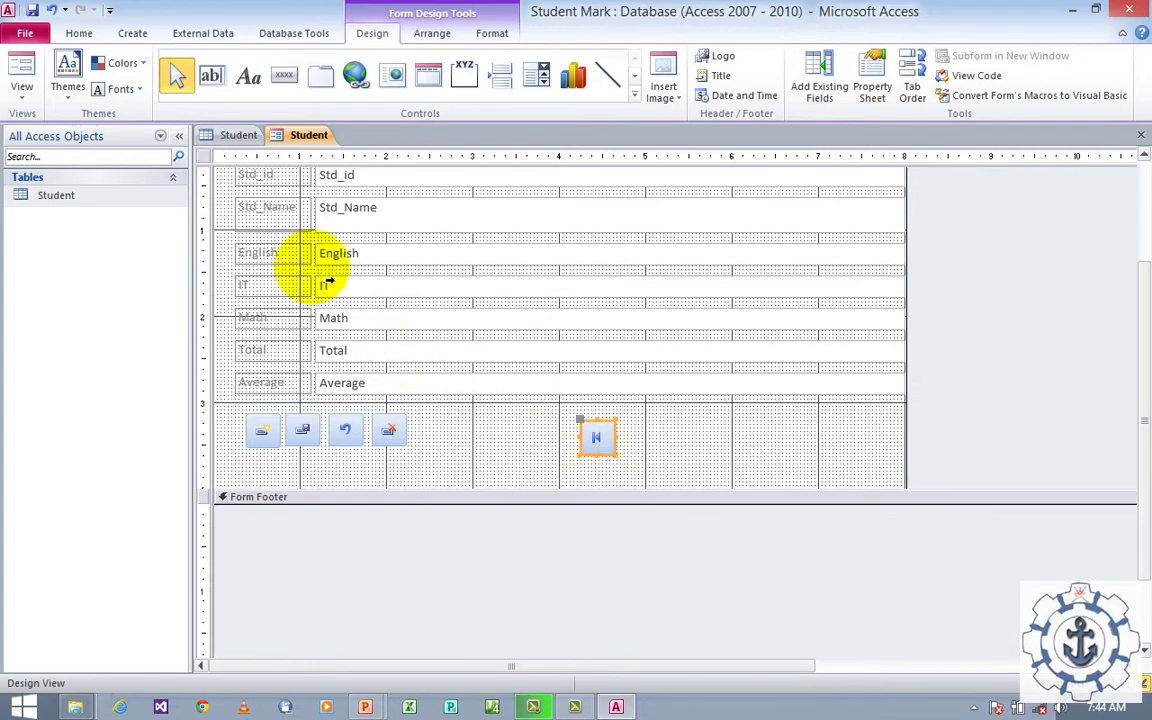
# Add a command button beside the first-record button with the Record Navigation action Go To Last Record, keeping the default picture and name.
pyautogui.click(284, 76)
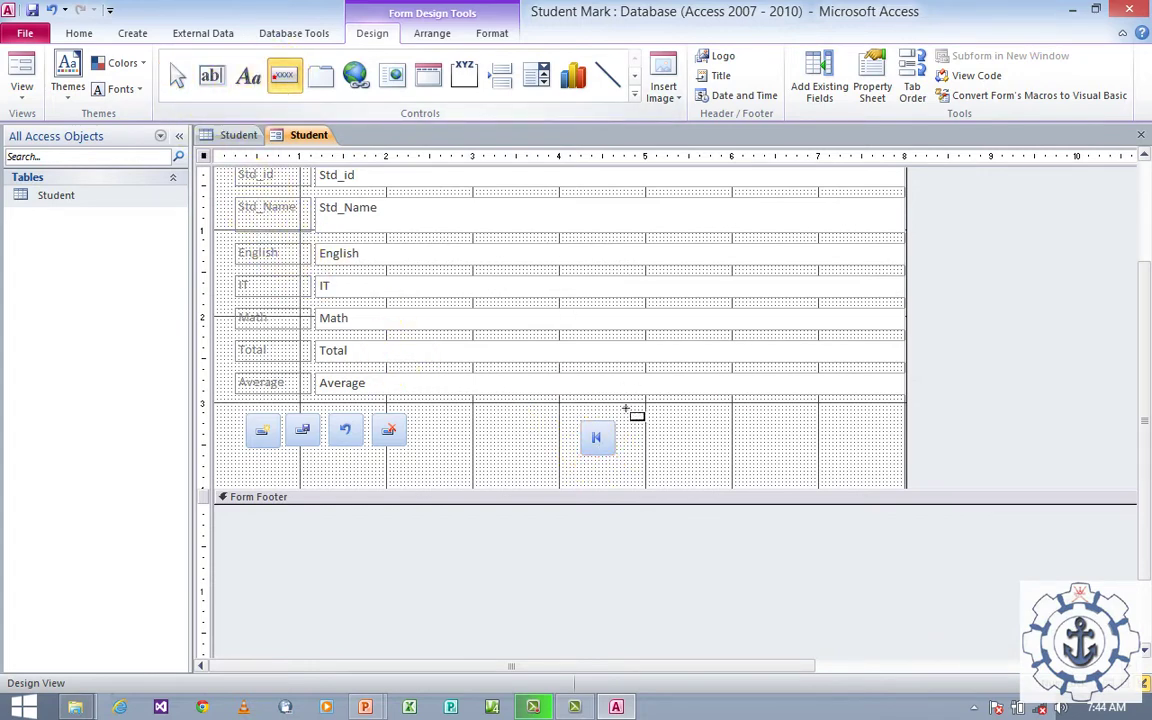
pyautogui.moveTo(619, 420); pyautogui.dragTo(650, 458)
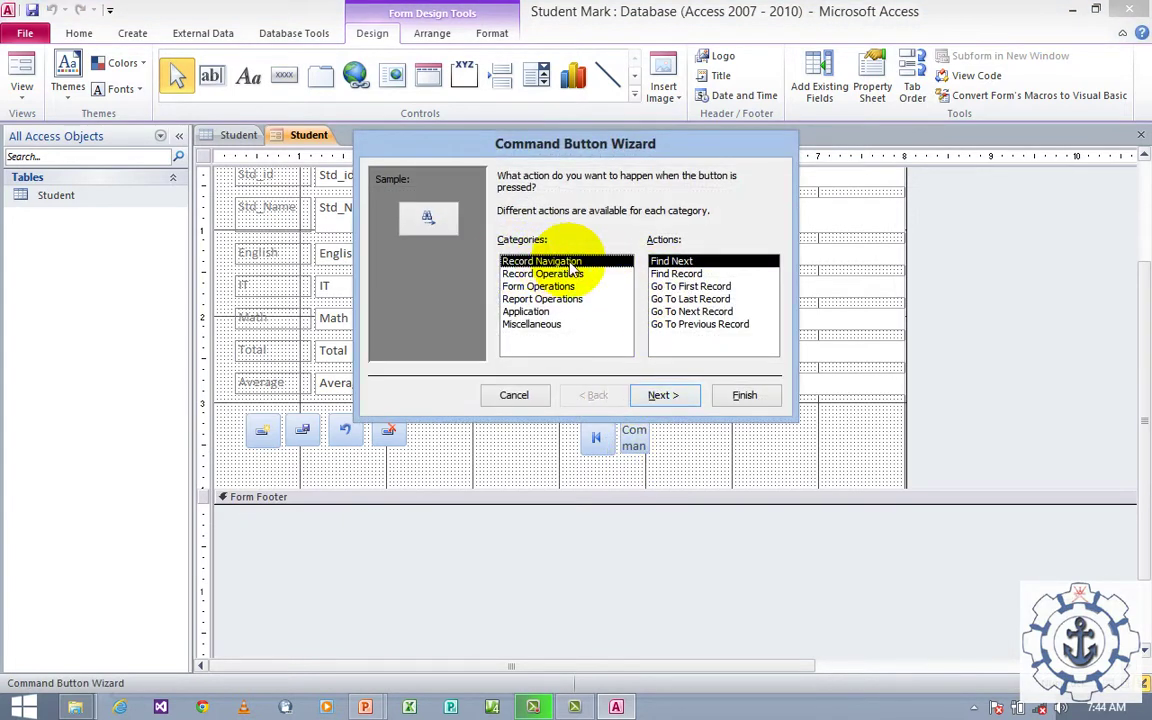
pyautogui.click(690, 299)
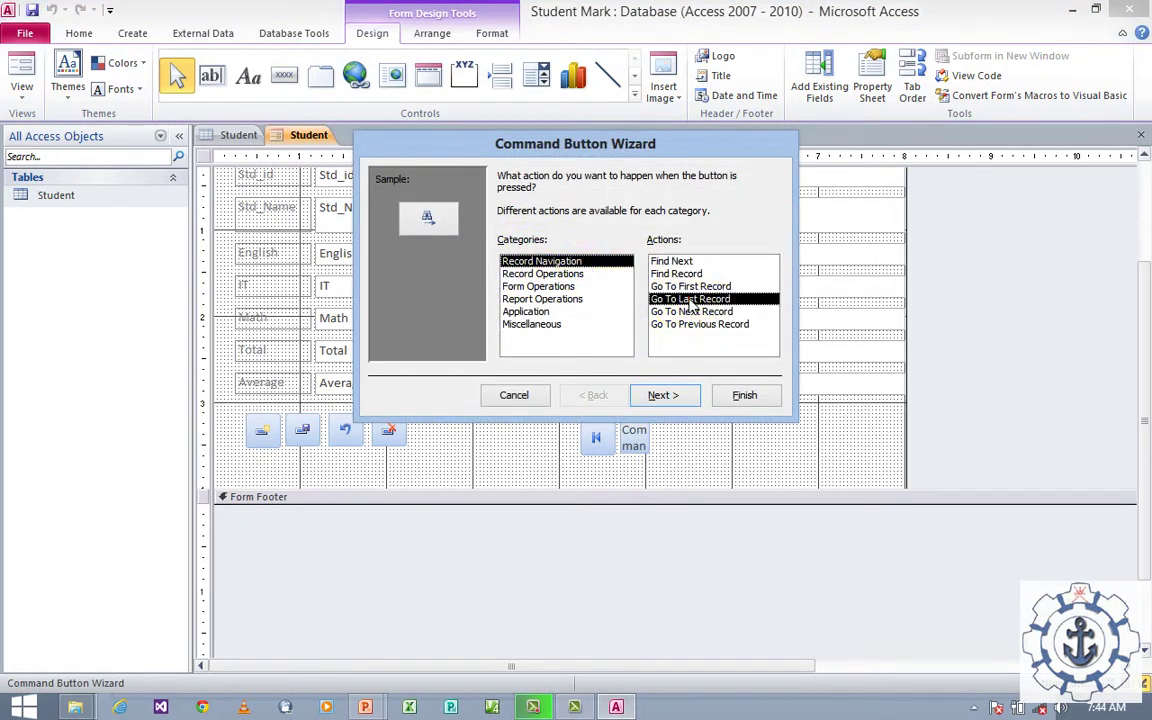
pyautogui.click(678, 397)
pyautogui.click(662, 396)
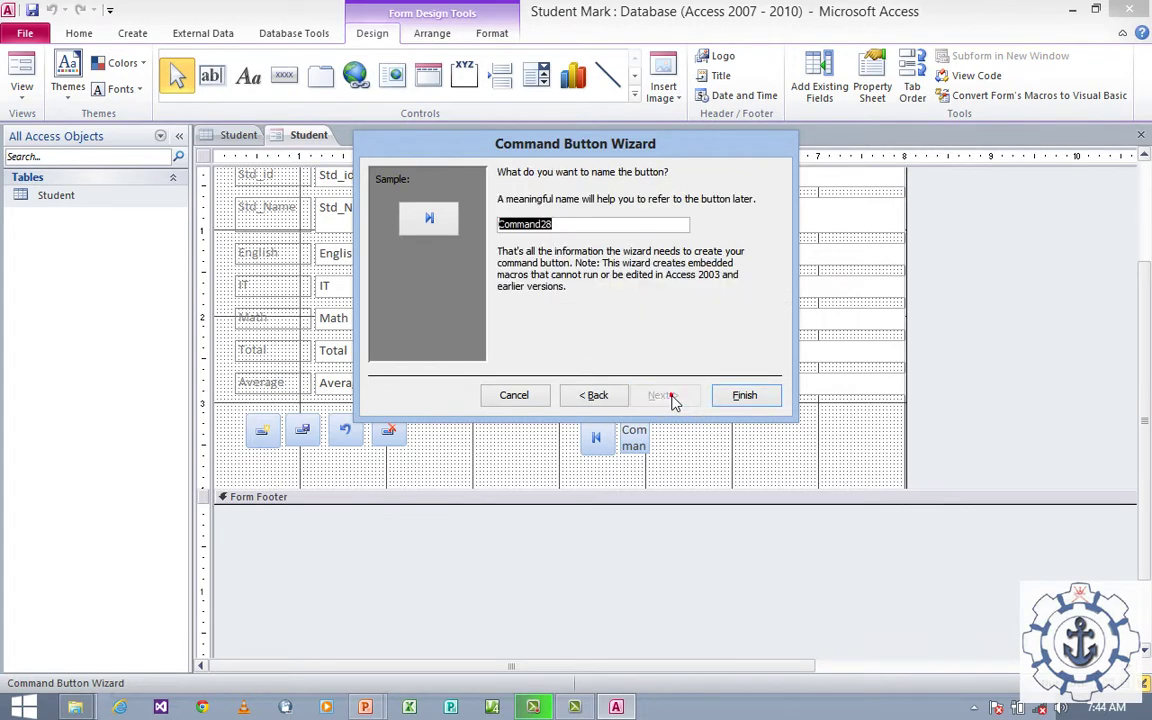
pyautogui.click(738, 396)
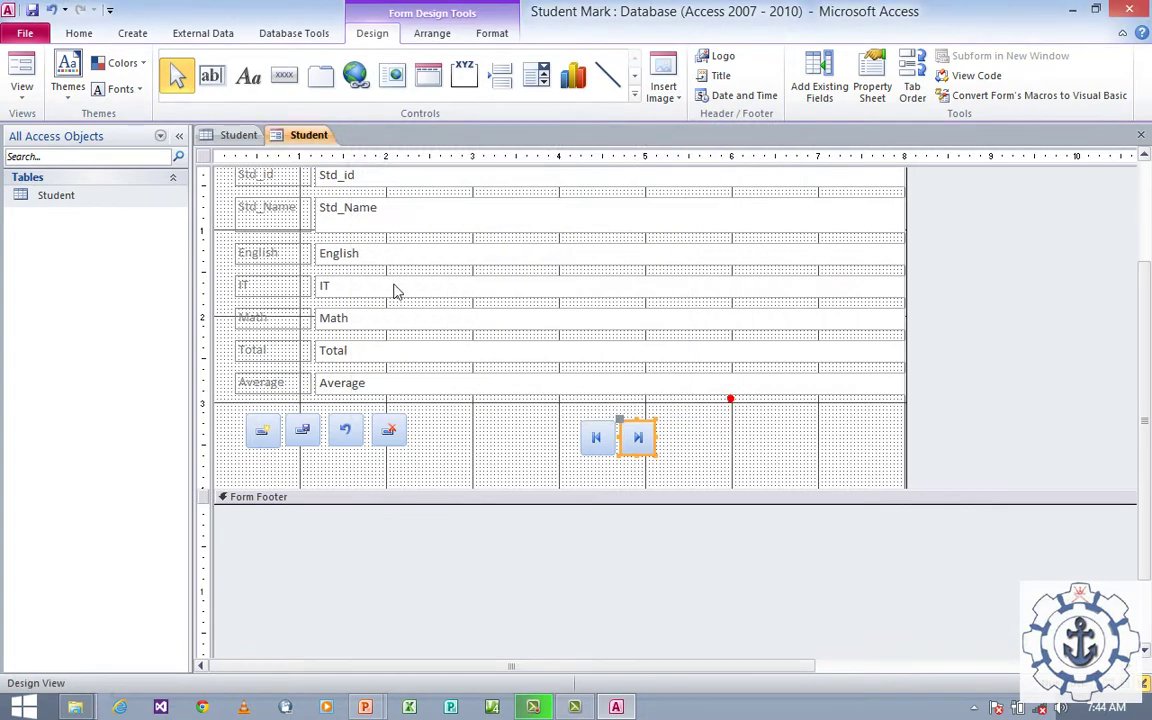
# Add a command button beside the last-record button with the Record Navigation action Go To Next Record and the Go To Next picture.
pyautogui.click(284, 75)
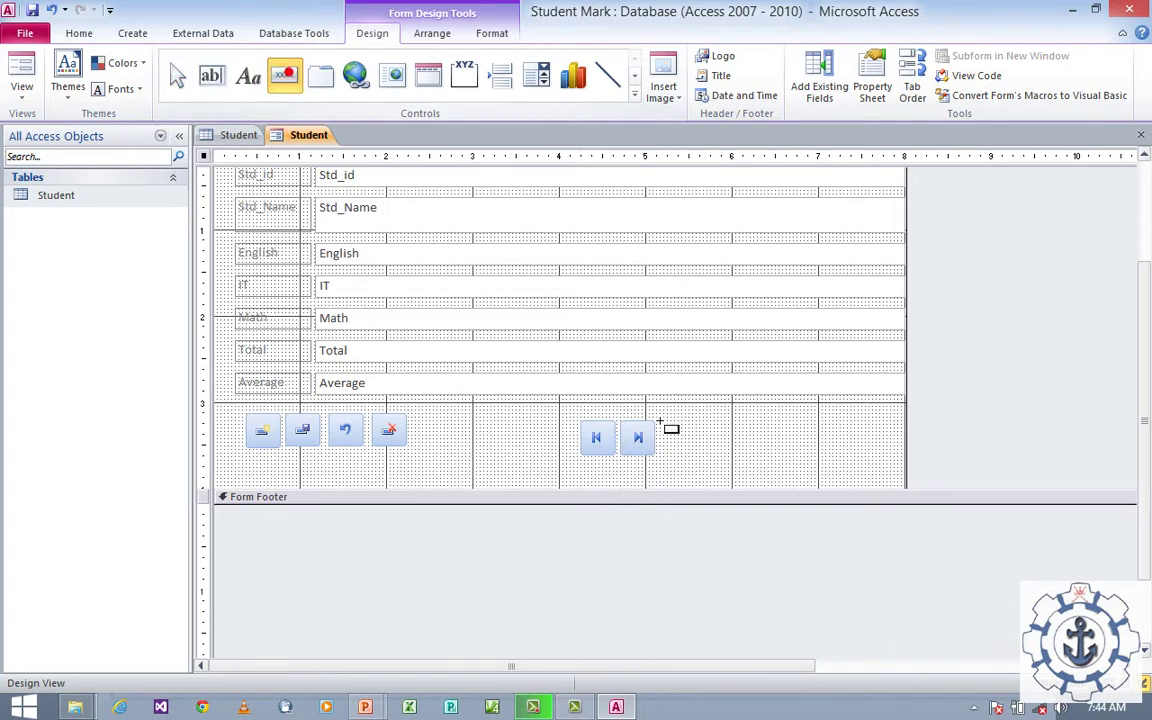
pyautogui.moveTo(660, 421); pyautogui.dragTo(697, 454)
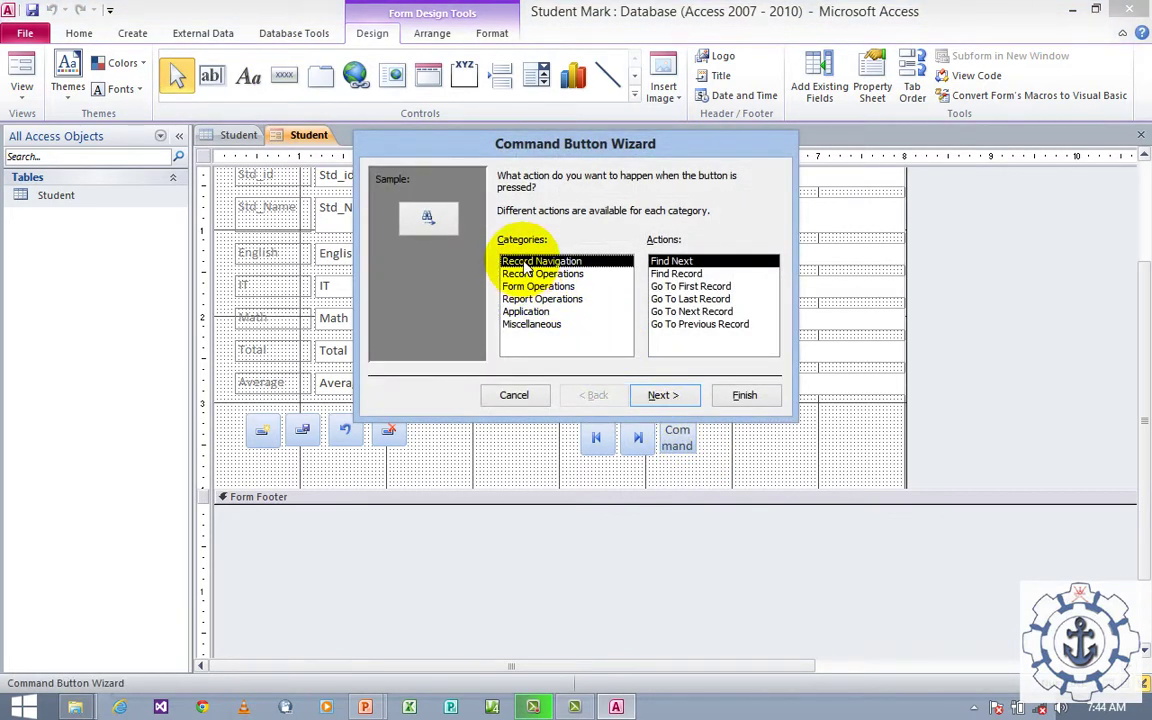
pyautogui.click(675, 311)
pyautogui.click(663, 395)
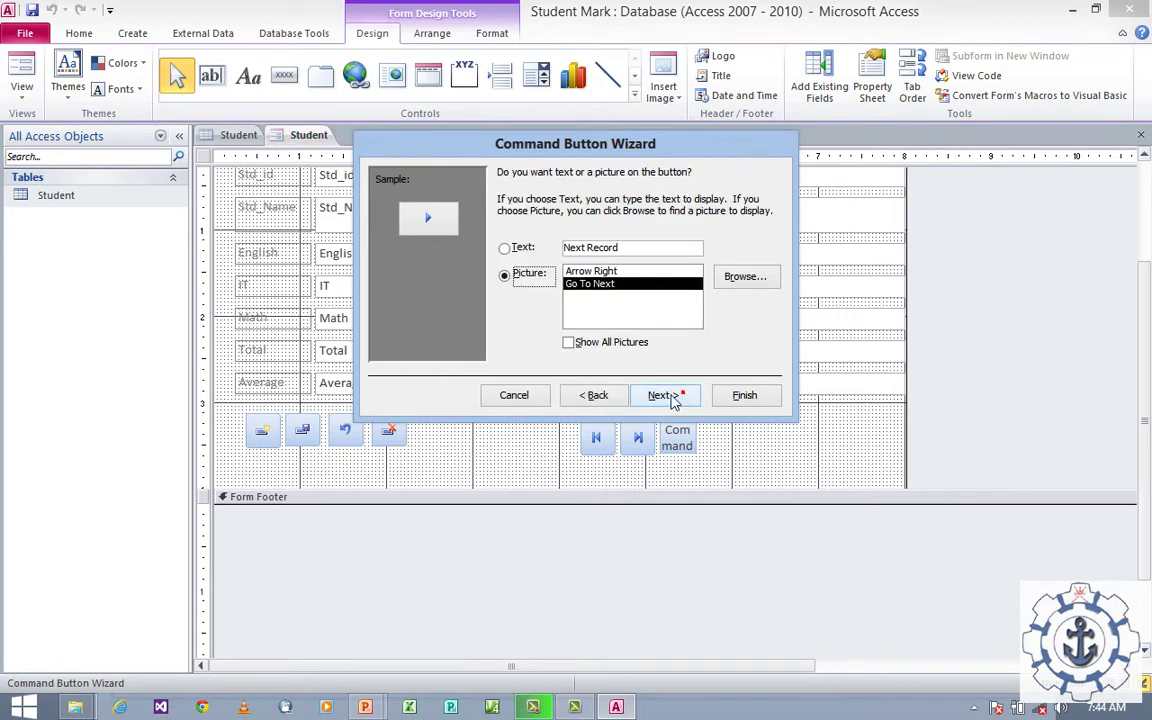
pyautogui.click(661, 395)
pyautogui.click(745, 395)
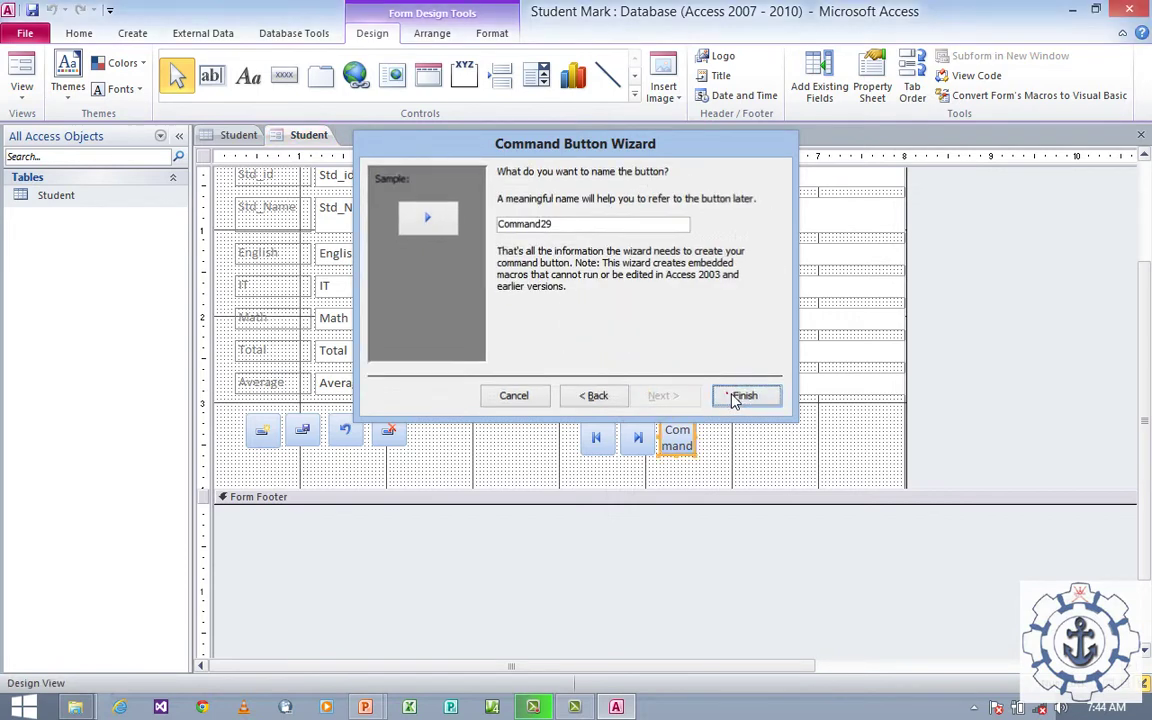
# Add a command button beside the next-record button with the Record Navigation action Go To Previous Record, keeping the default picture and name.
pyautogui.click(287, 82)
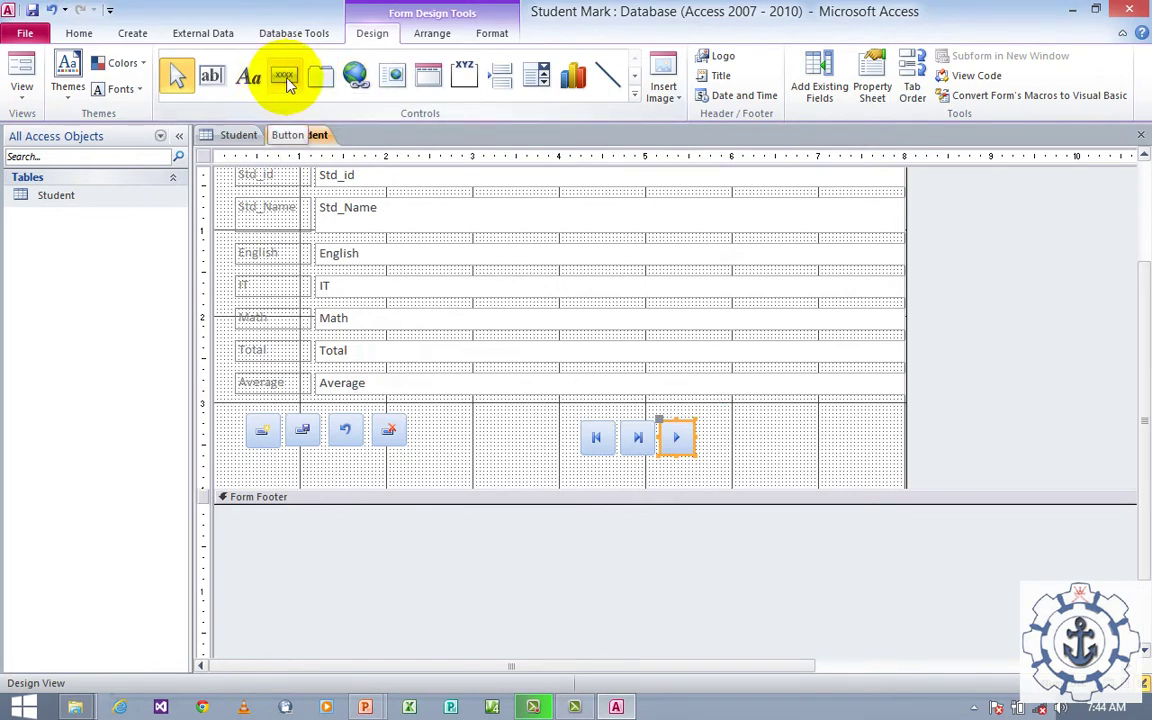
pyautogui.moveTo(706, 425); pyautogui.dragTo(748, 465)
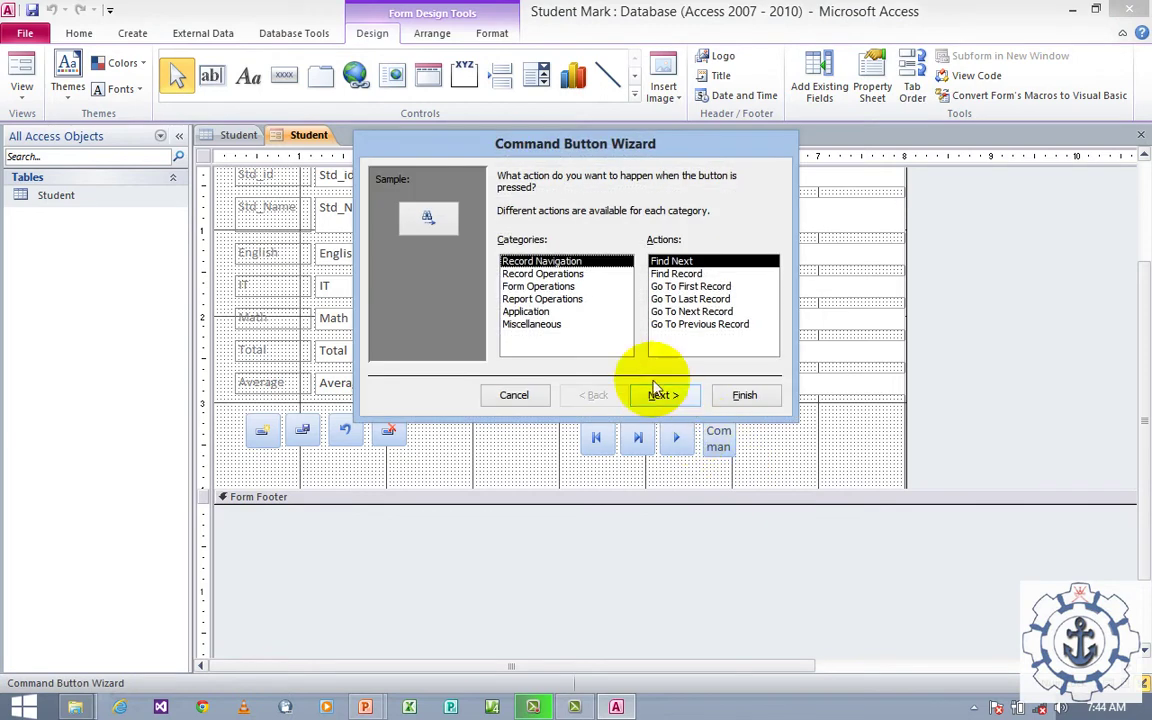
pyautogui.click(676, 325)
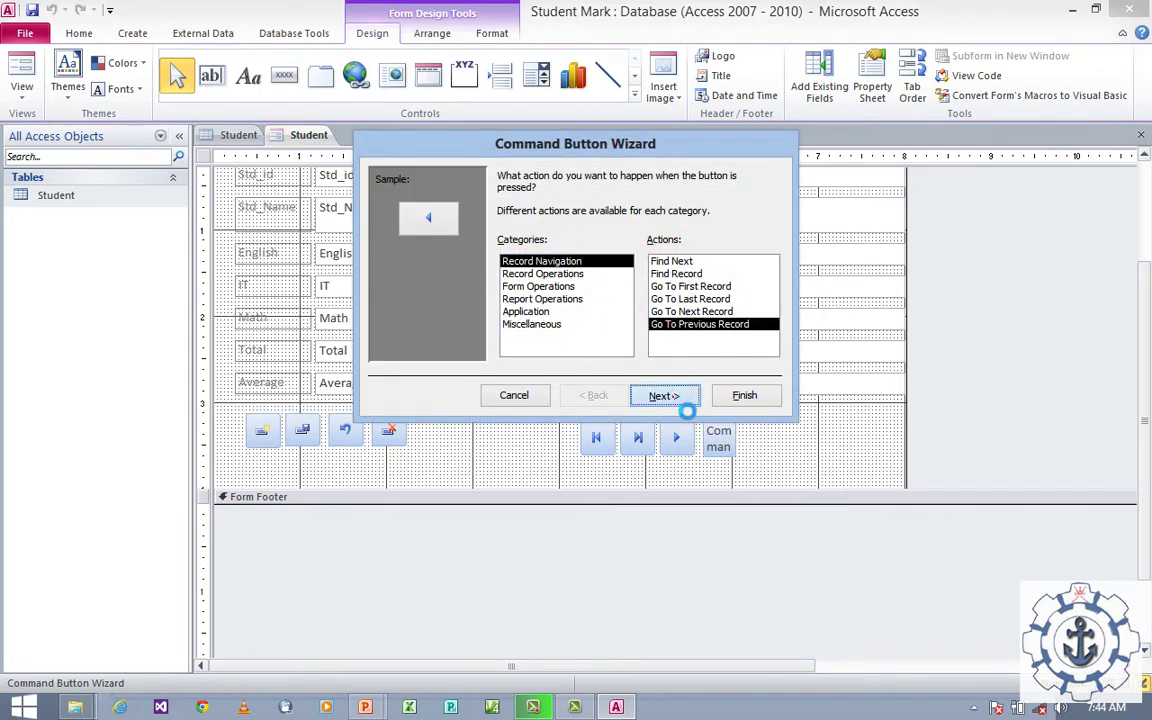
pyautogui.click(663, 395)
pyautogui.click(744, 396)
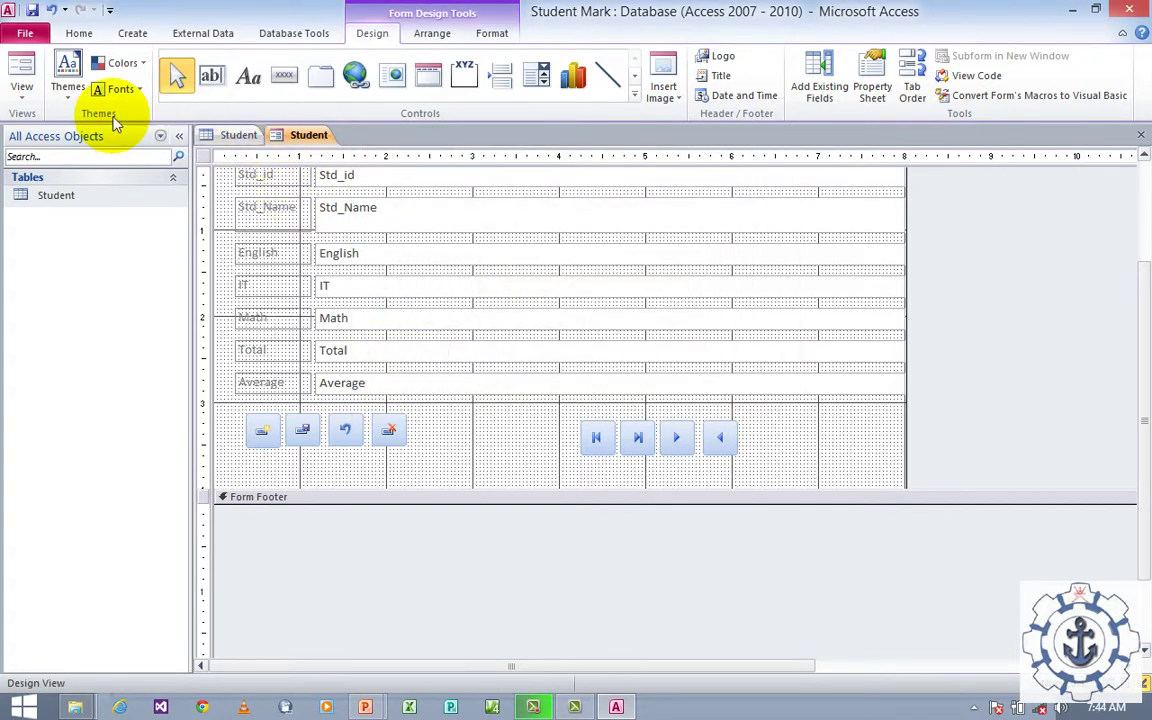
# Switch the Student form to Form View and test the first, last, next and previous record buttons.
pyautogui.click(18, 92)
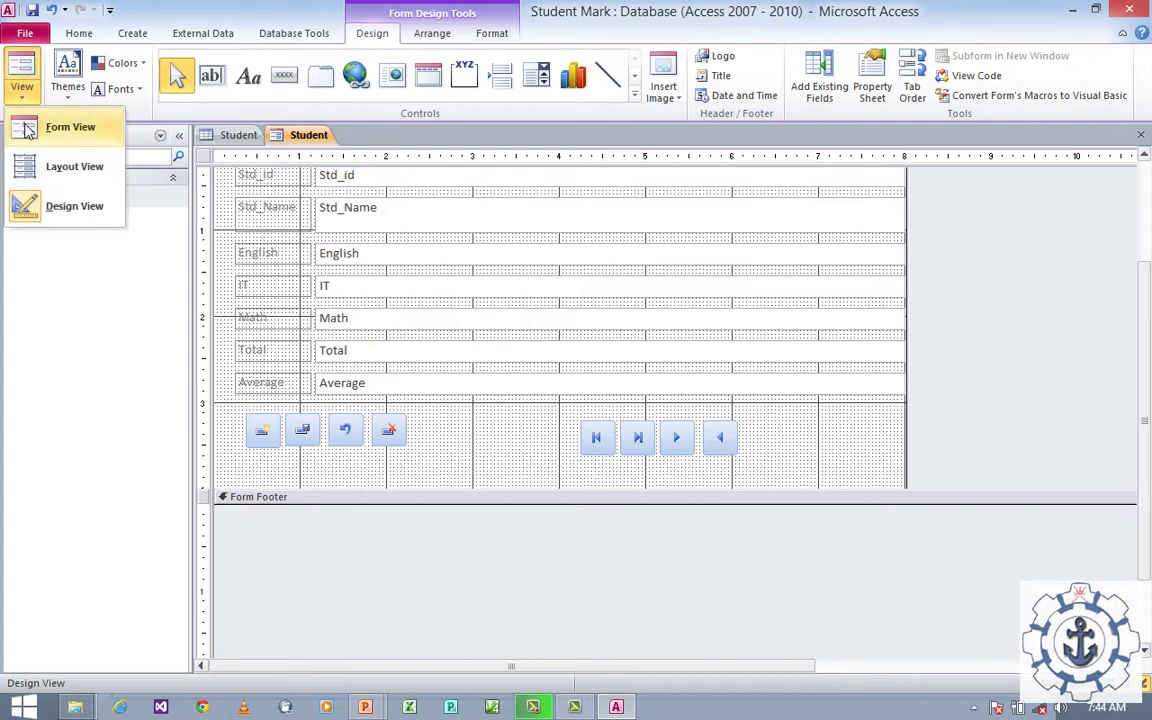
pyautogui.click(26, 120)
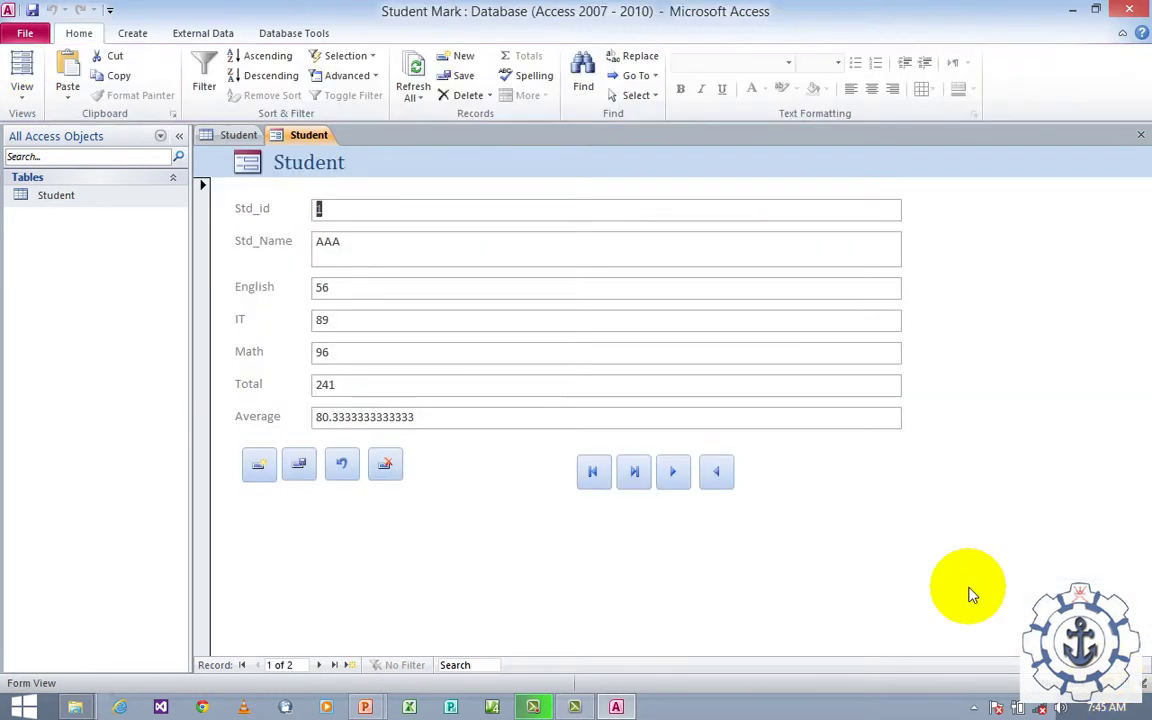
pyautogui.click(594, 476)
pyautogui.click(638, 476)
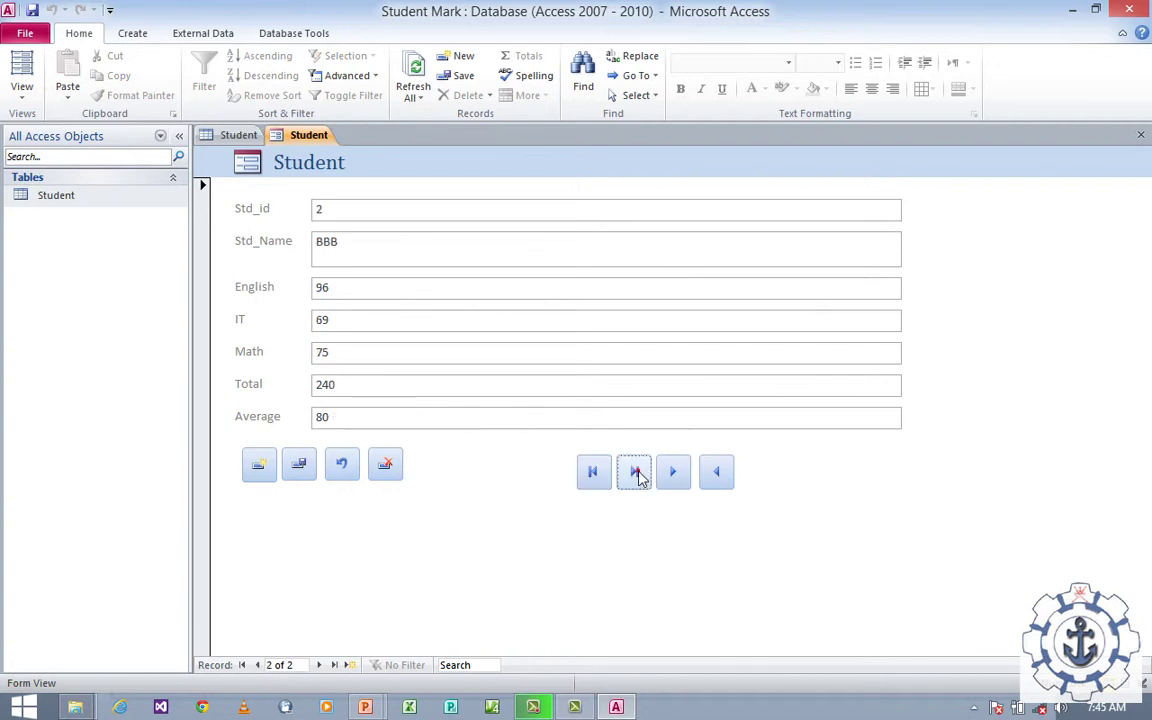
pyautogui.click(590, 476)
pyautogui.click(674, 476)
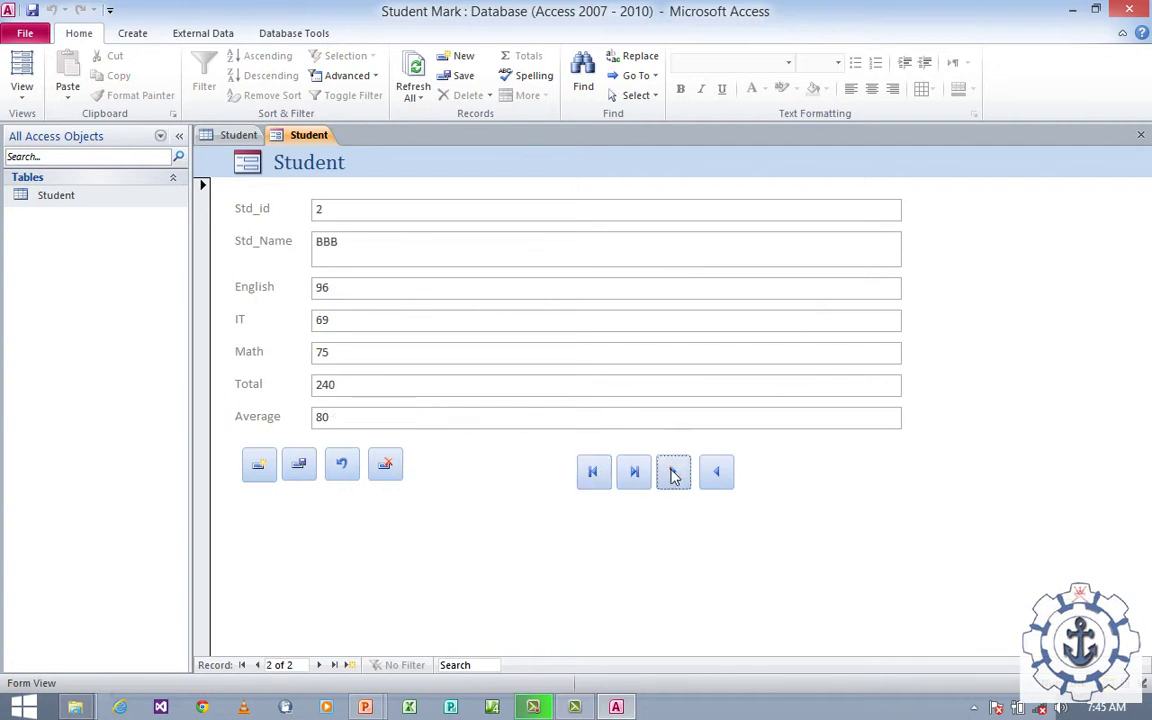
pyautogui.click(674, 476)
pyautogui.click(716, 476)
pyautogui.click(716, 476)
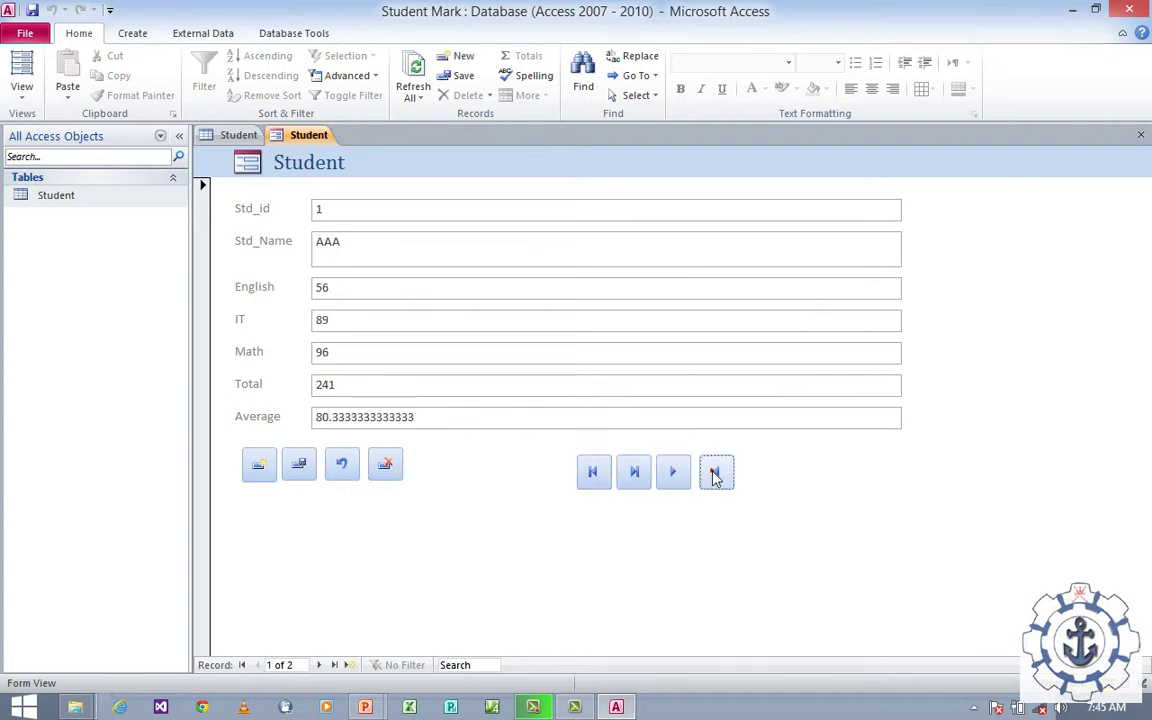
pyautogui.click(716, 476)
pyautogui.click(578, 288)
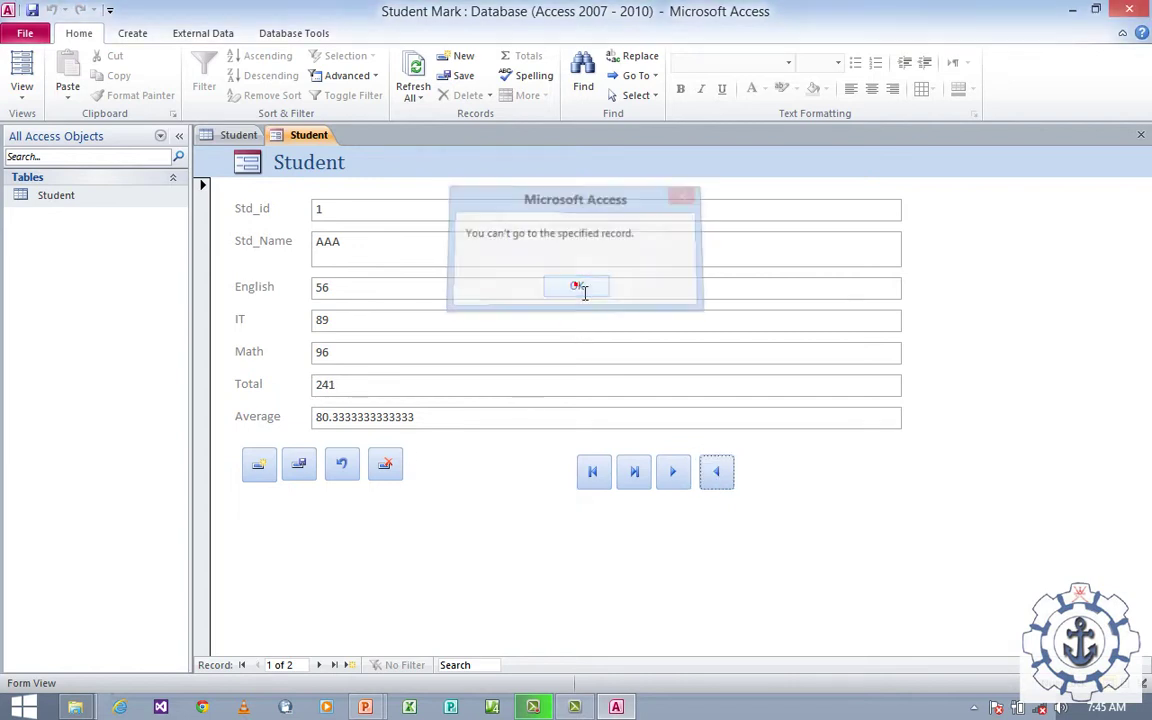
# Add a new record with Std_id 4, Std_Name ddd, English 89, IT 96 and Math 96, and save it with the form's save button.
pyautogui.click(258, 468)
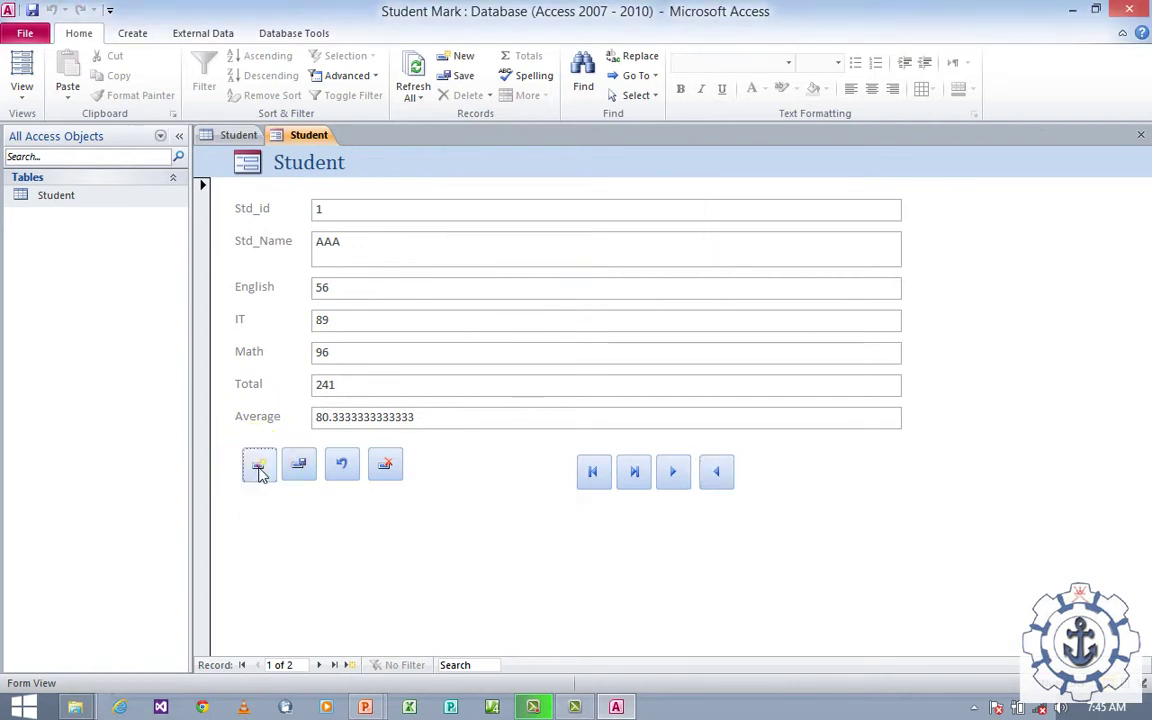
pyautogui.click(343, 216)
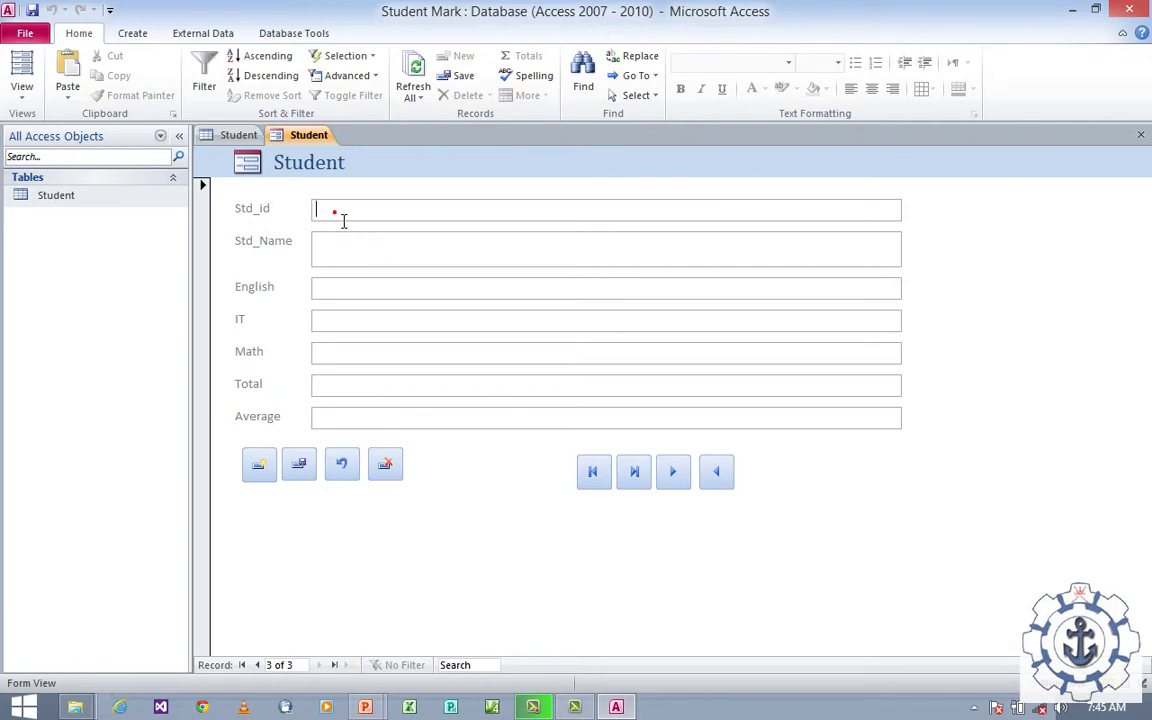
pyautogui.click(343, 220)
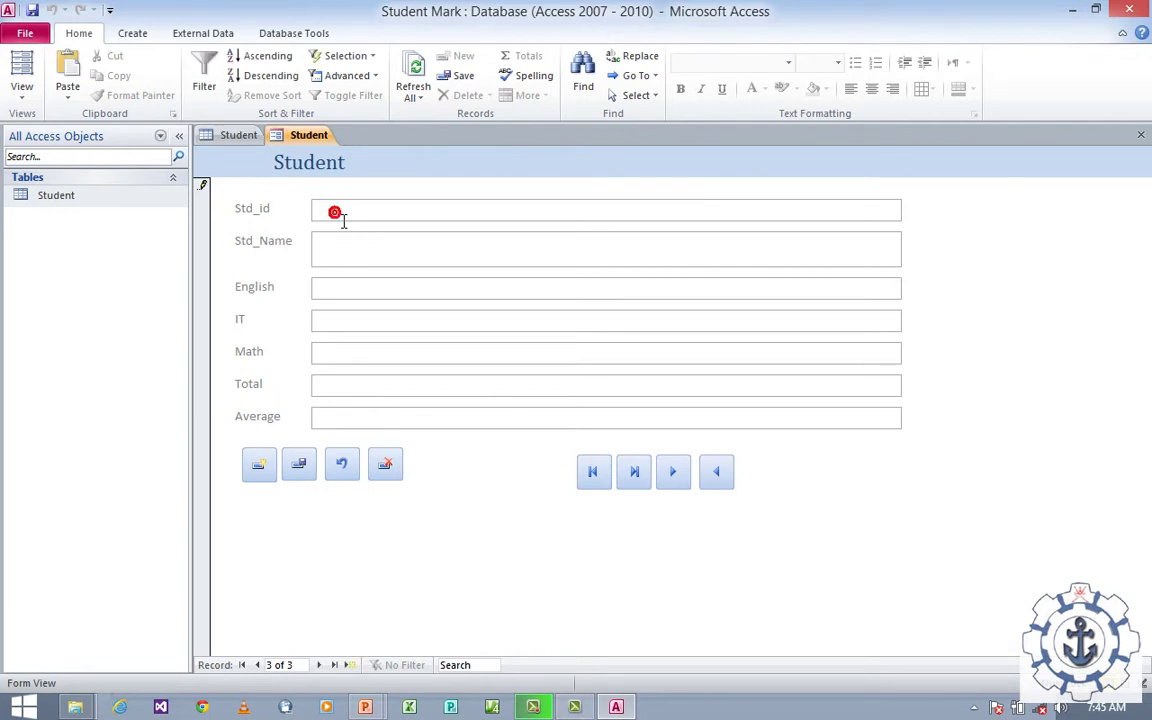
pyautogui.write('4')
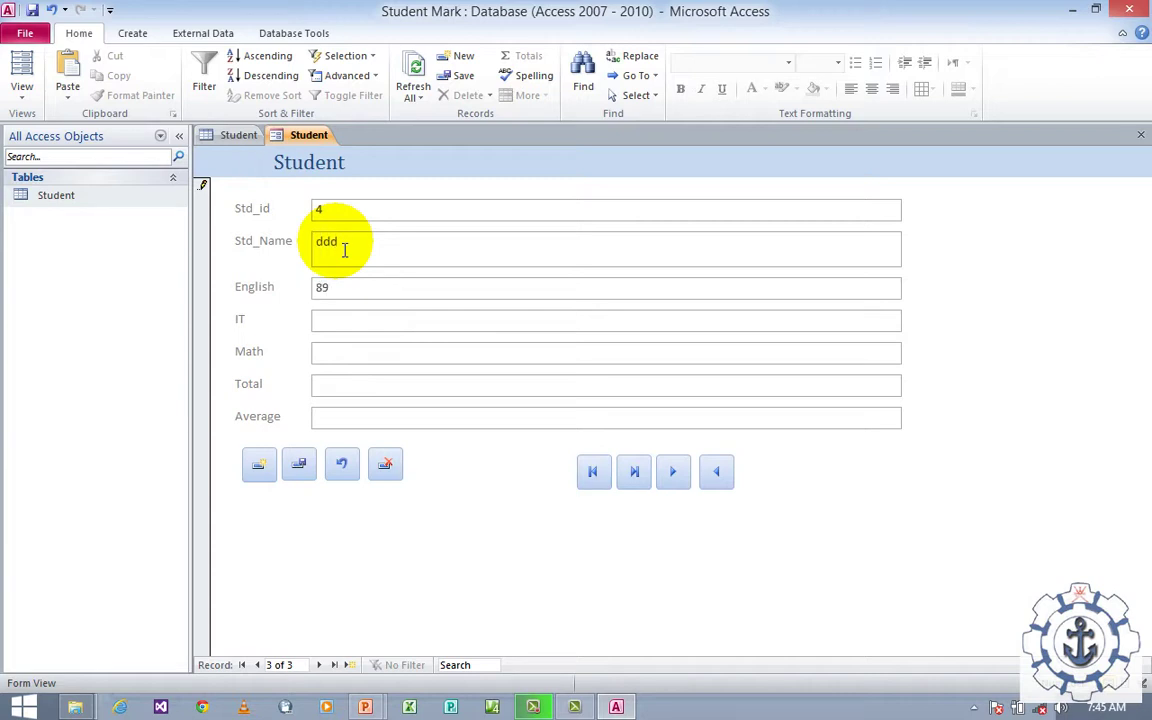
pyautogui.press('Tab')
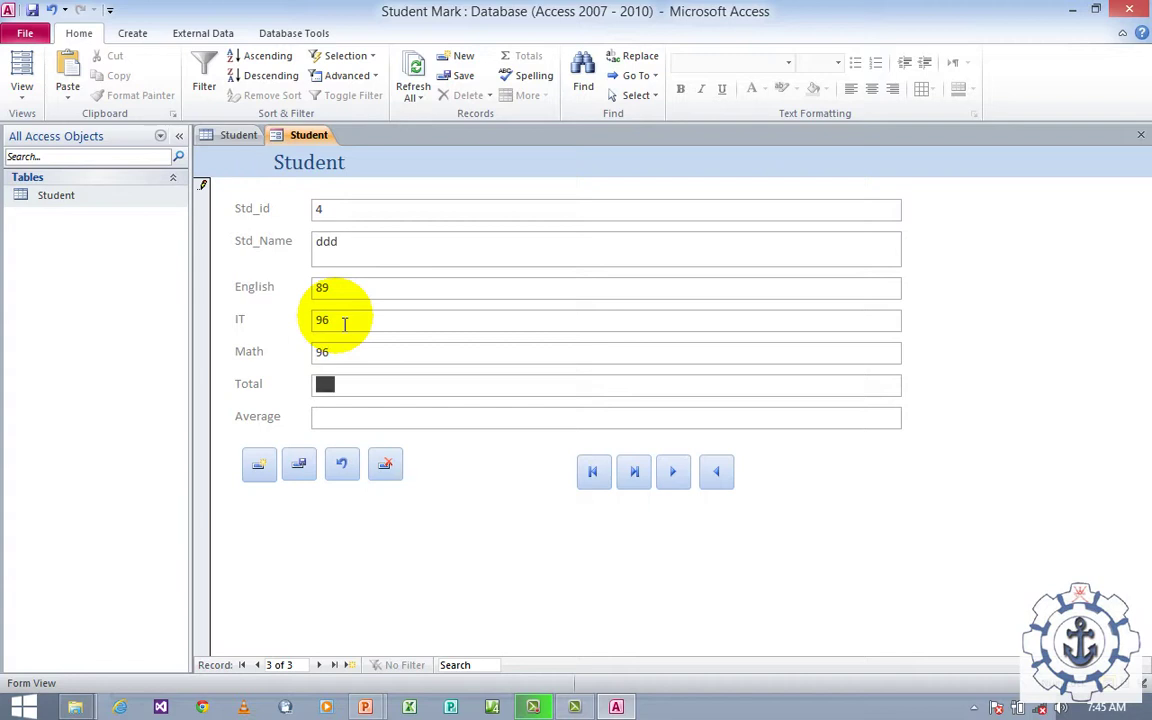
pyautogui.press('Tab')
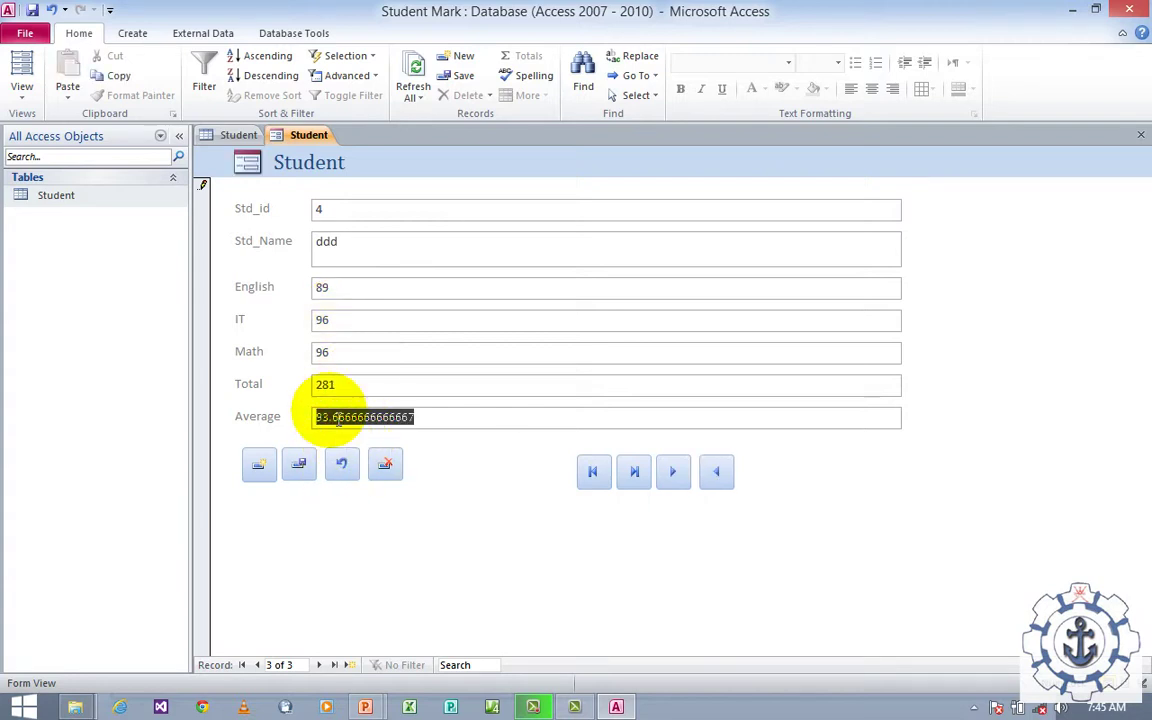
pyautogui.click(473, 425)
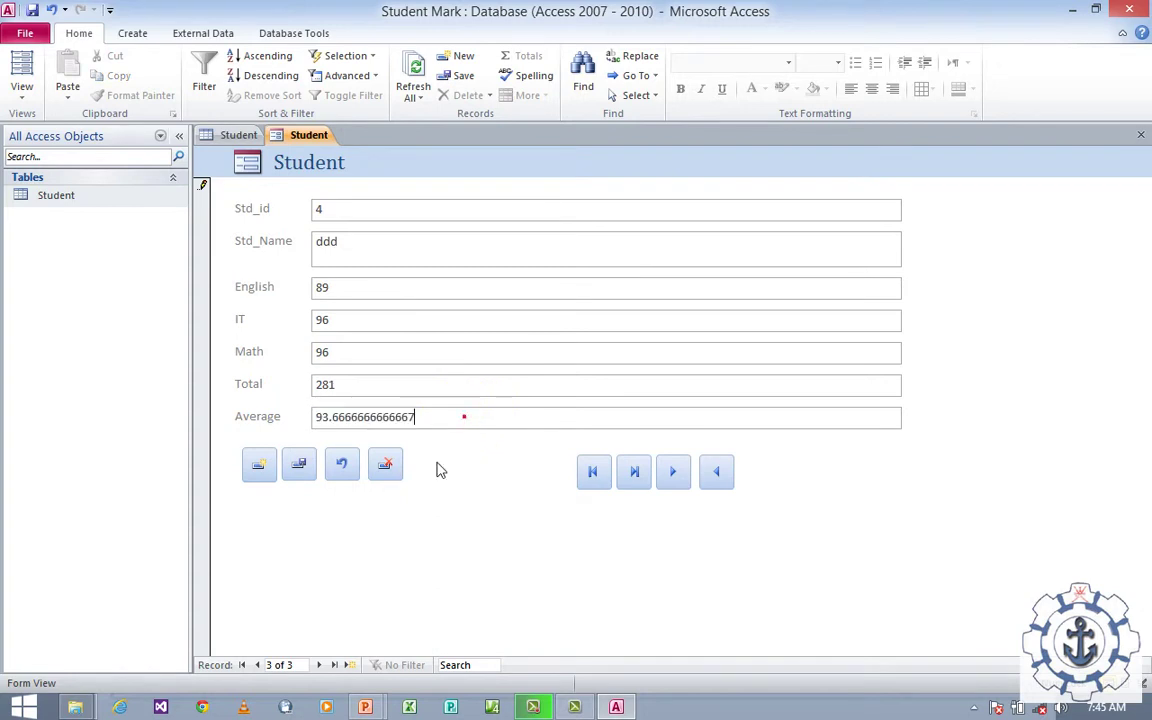
pyautogui.click(299, 470)
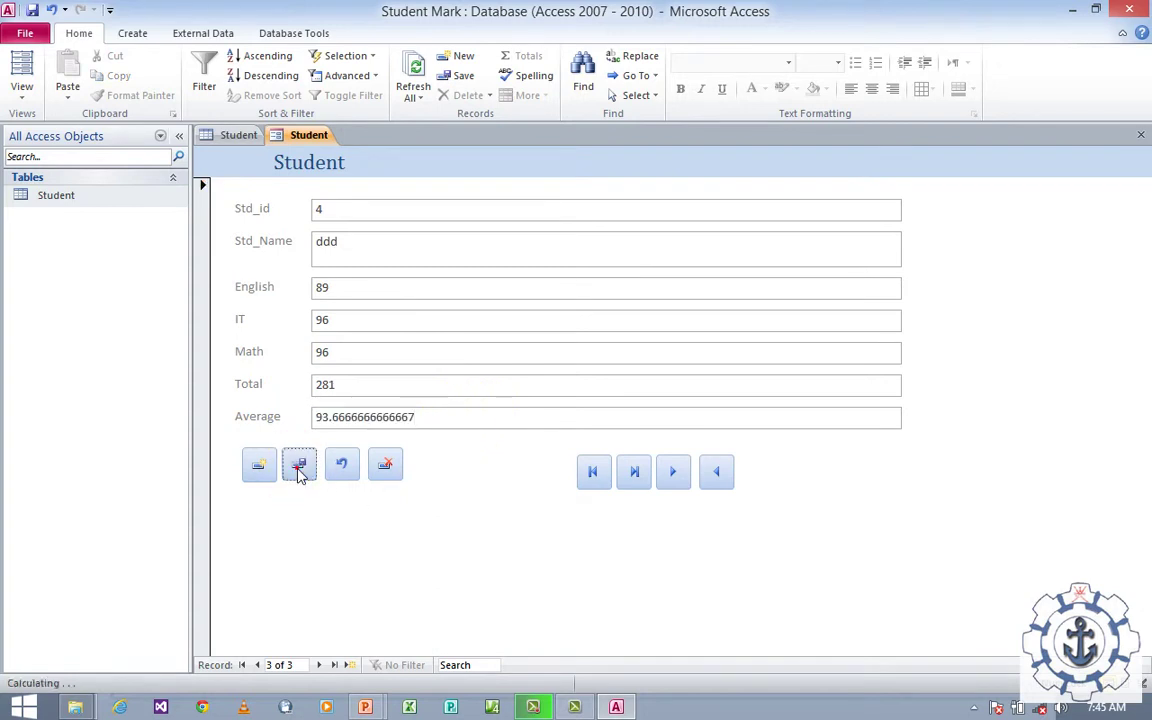
pyautogui.click(300, 470)
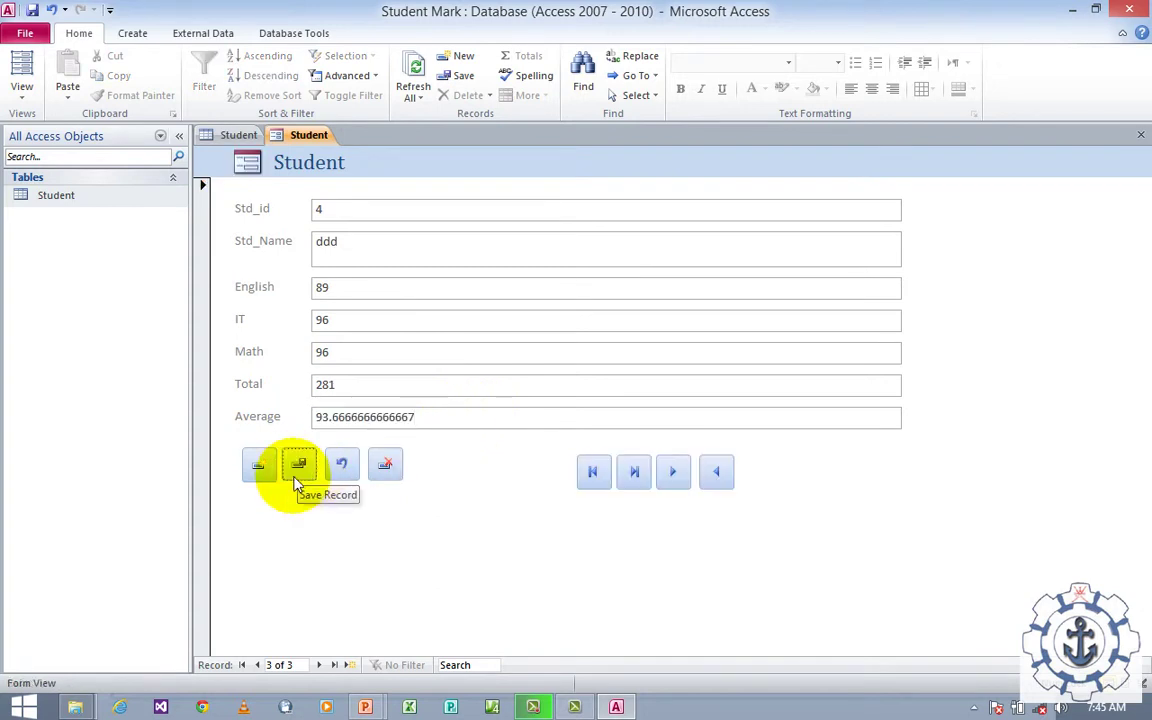
# Check the saved record by going to the first record and back to the last record.
pyautogui.click(638, 477)
pyautogui.click(592, 471)
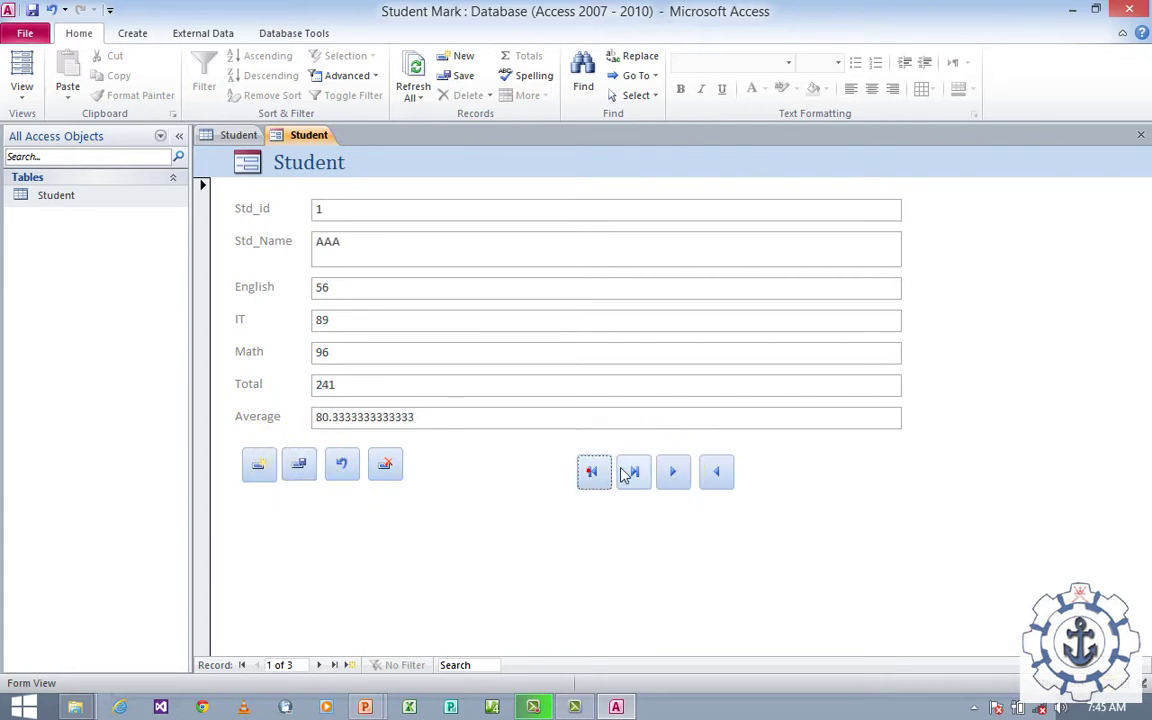
pyautogui.click(634, 474)
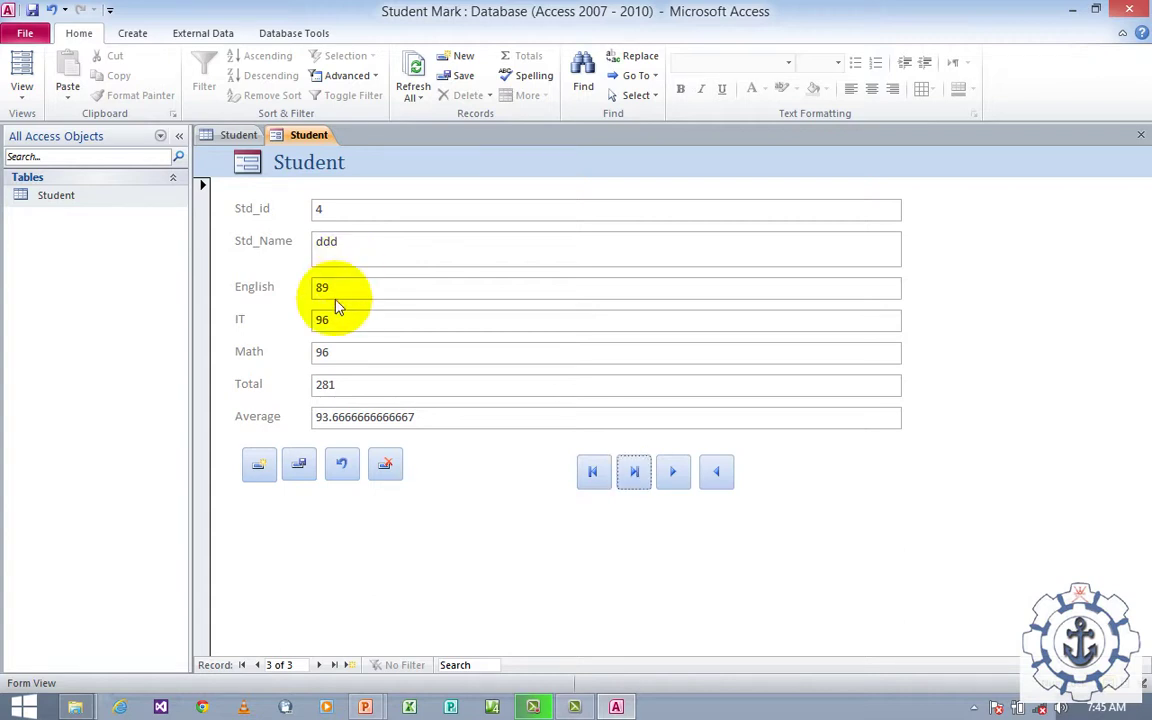
# Start another new record with Std_id 5 and fill in the student's name.
pyautogui.click(259, 467)
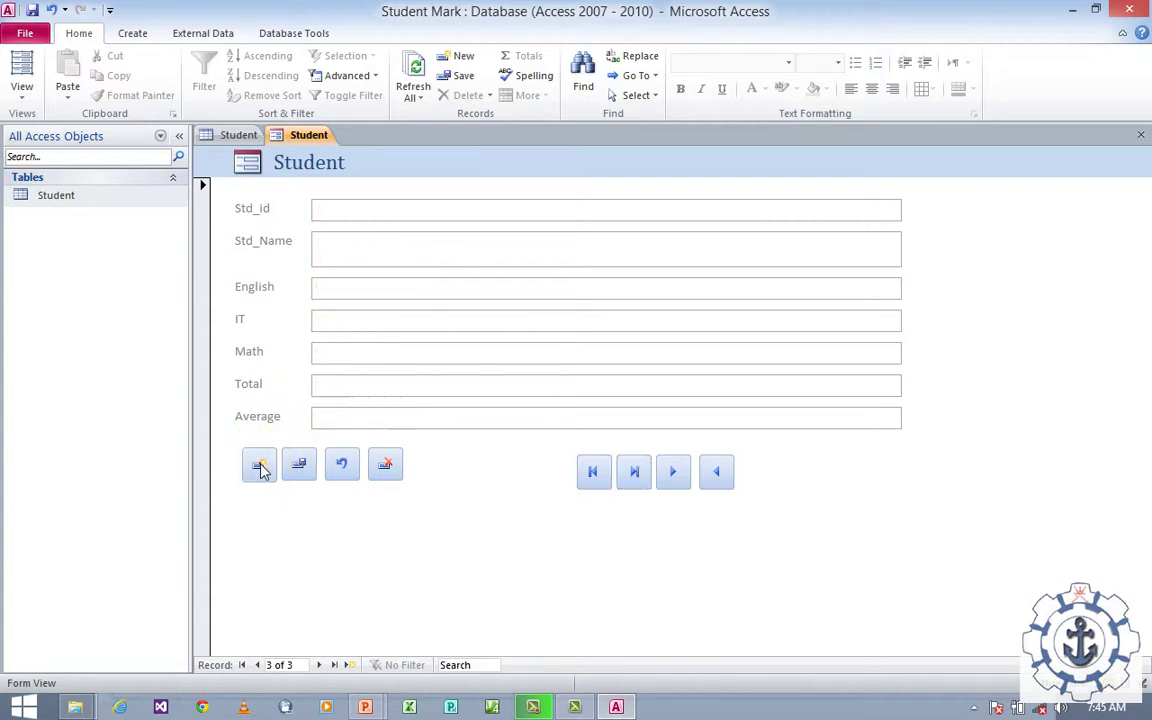
pyautogui.click(345, 217)
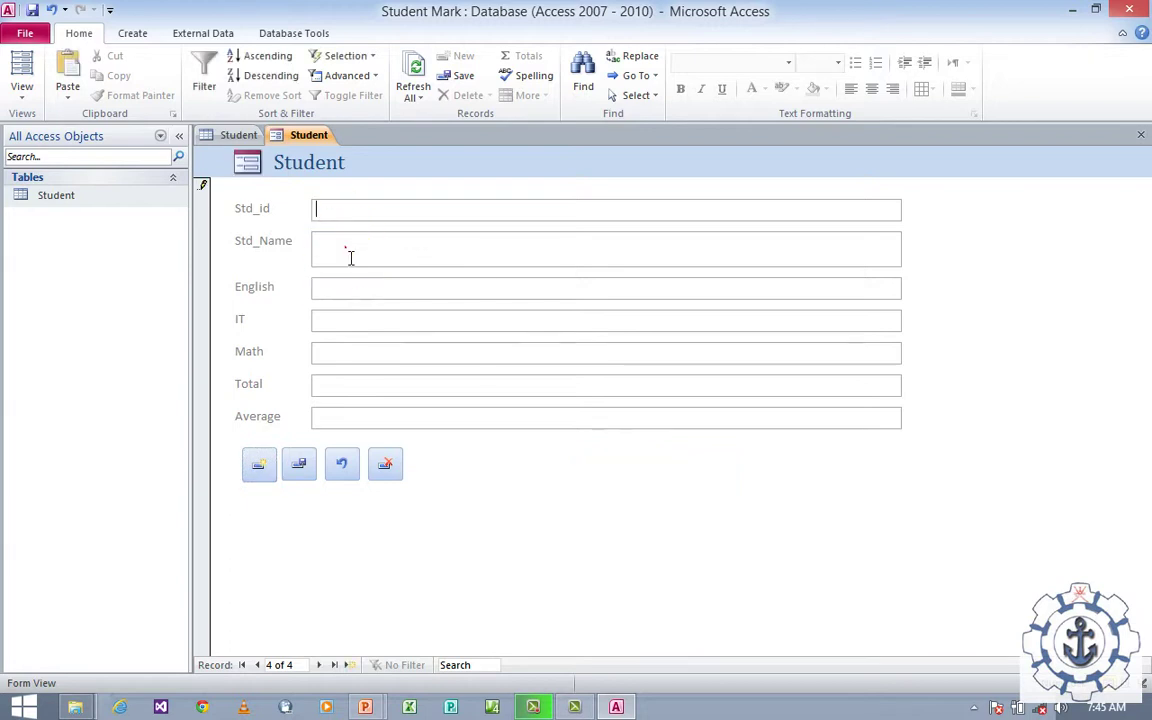
pyautogui.write('5')
pyautogui.click(350, 257)
pyautogui.write('Karthik')
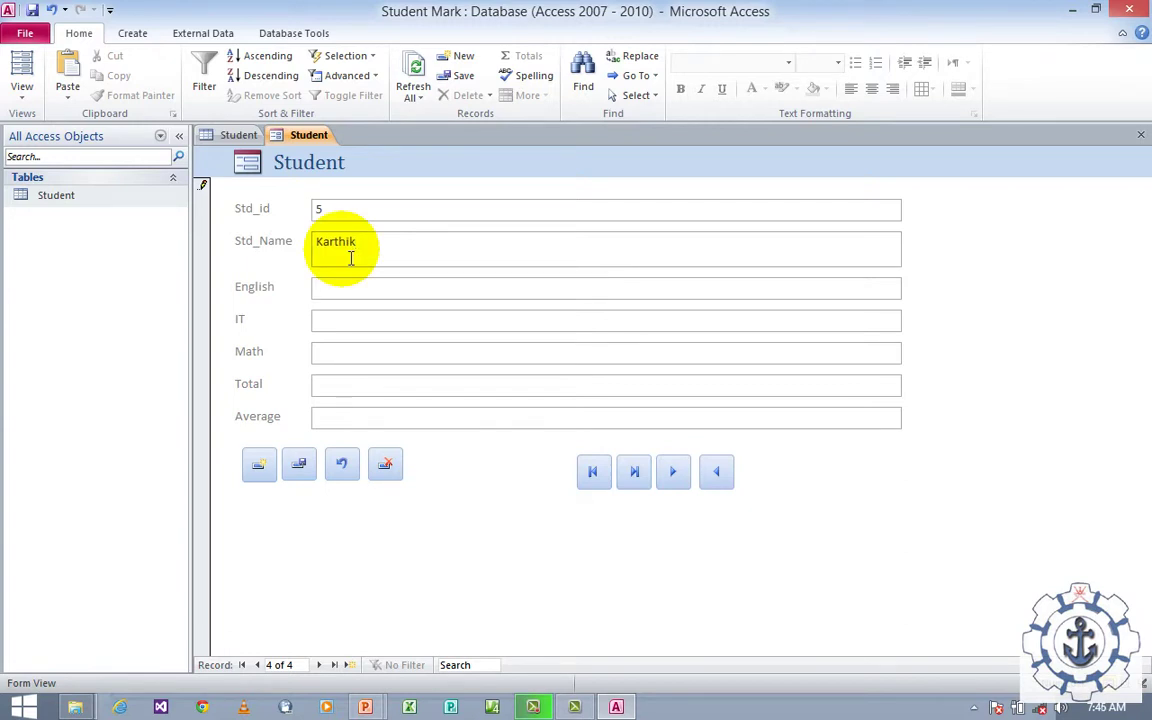
# Enter the marks English 96, IT 99 and Math 89, let Total and Average calculate, and save the record.
pyautogui.write('96')
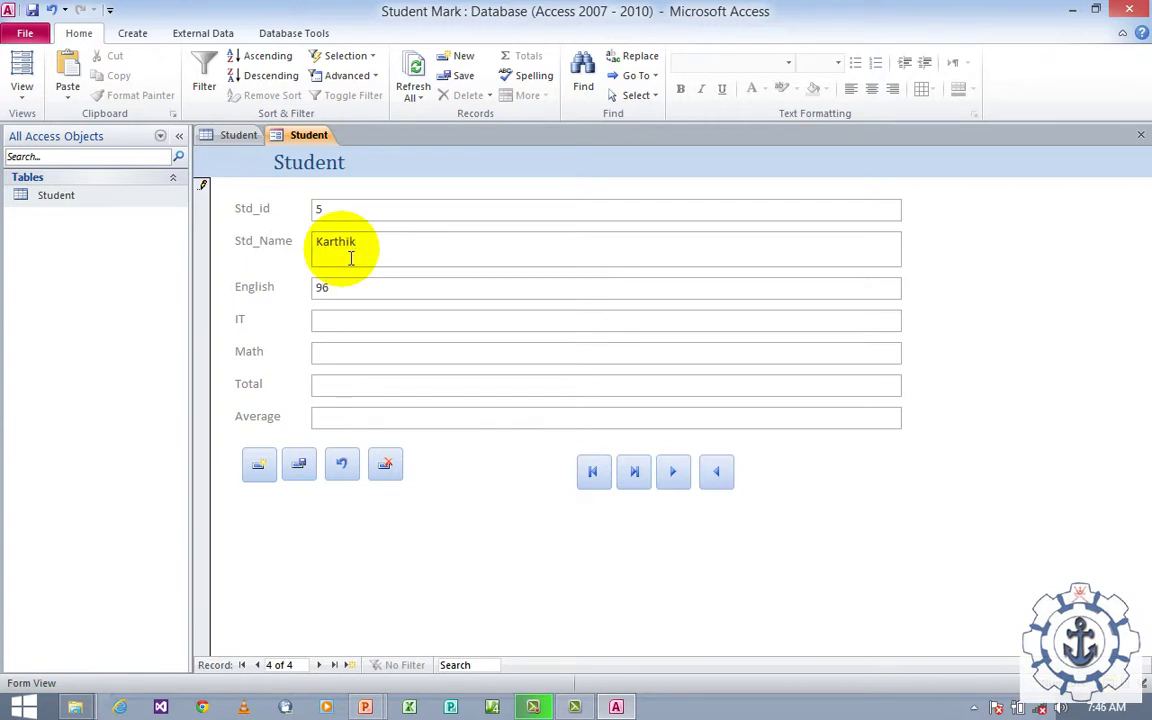
pyautogui.press('Tab')
pyautogui.write('99')
pyautogui.press('Tab')
pyautogui.write('89')
pyautogui.press('Tab')
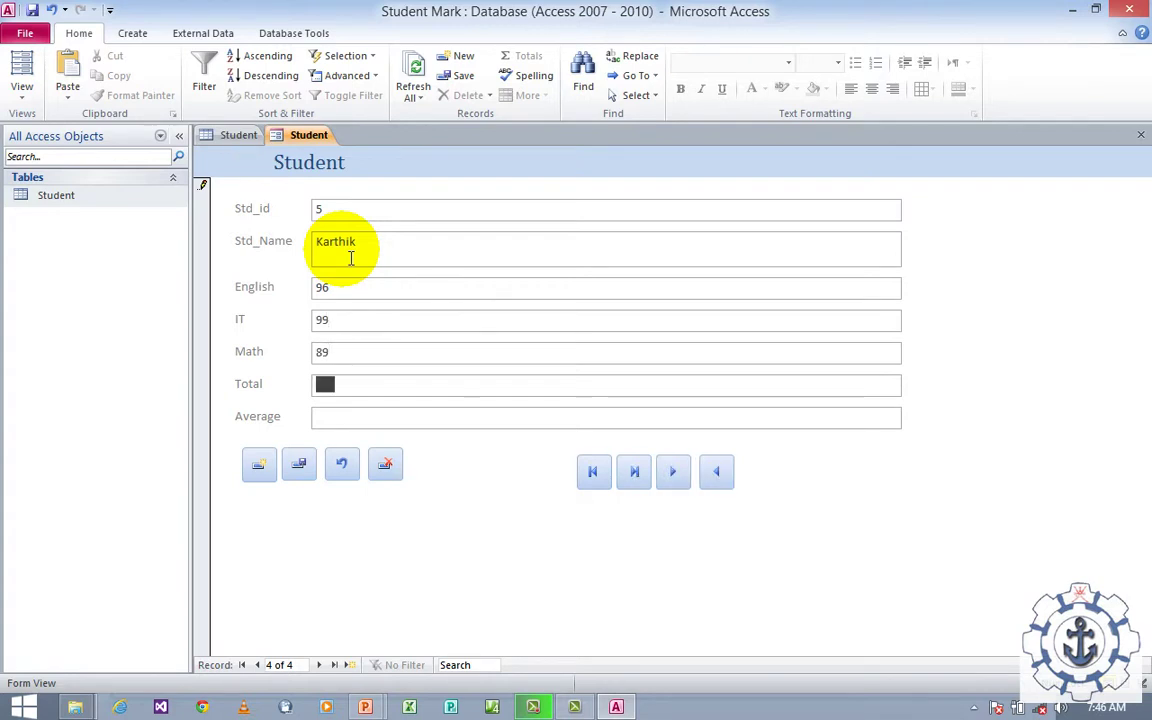
pyautogui.press('Tab')
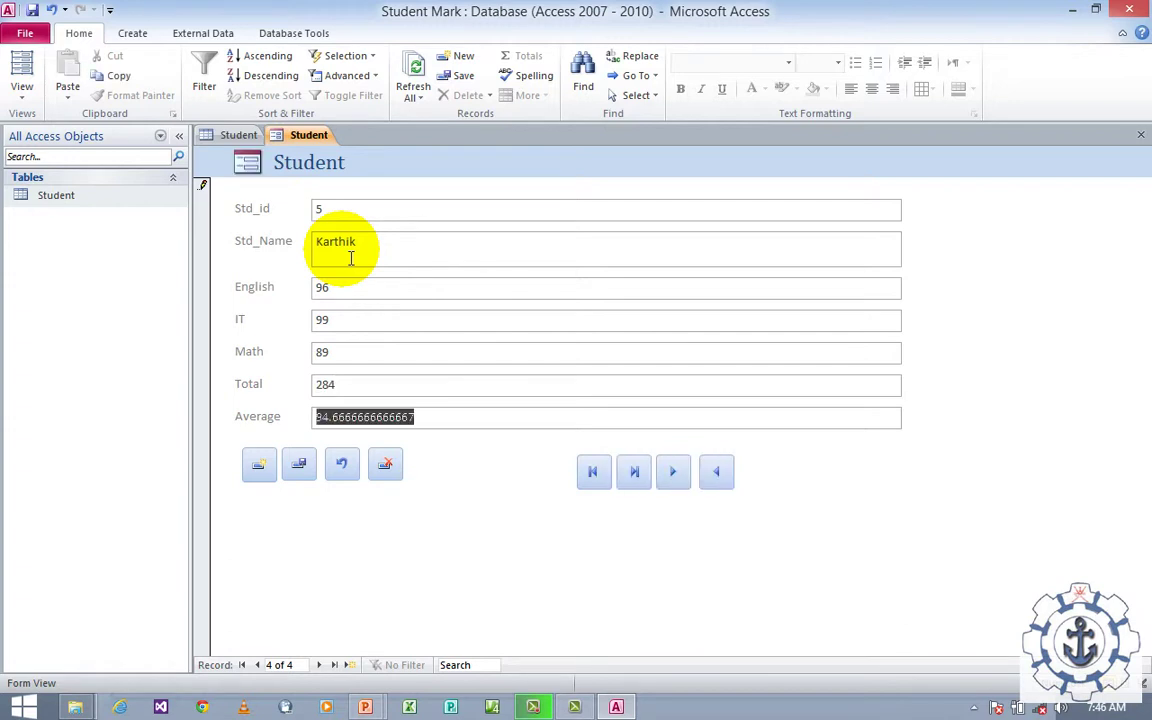
pyautogui.click(289, 478)
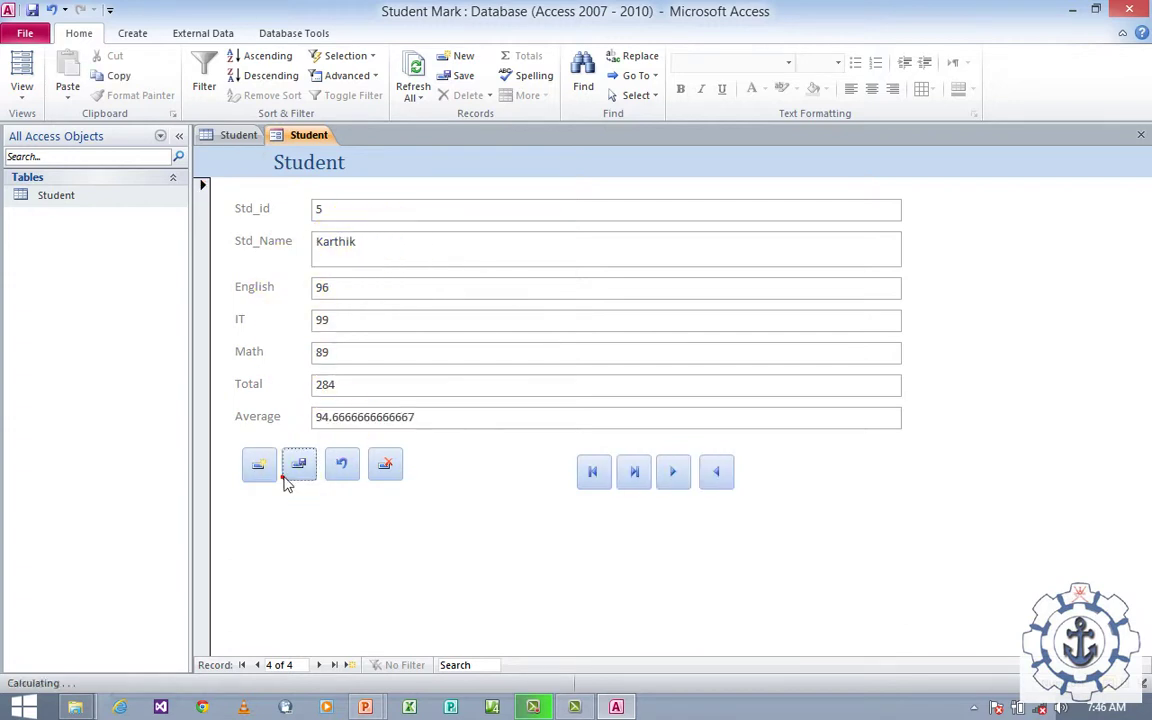
# Browse the student records with the first, last, next and previous record buttons, ending on the first record.
pyautogui.click(594, 473)
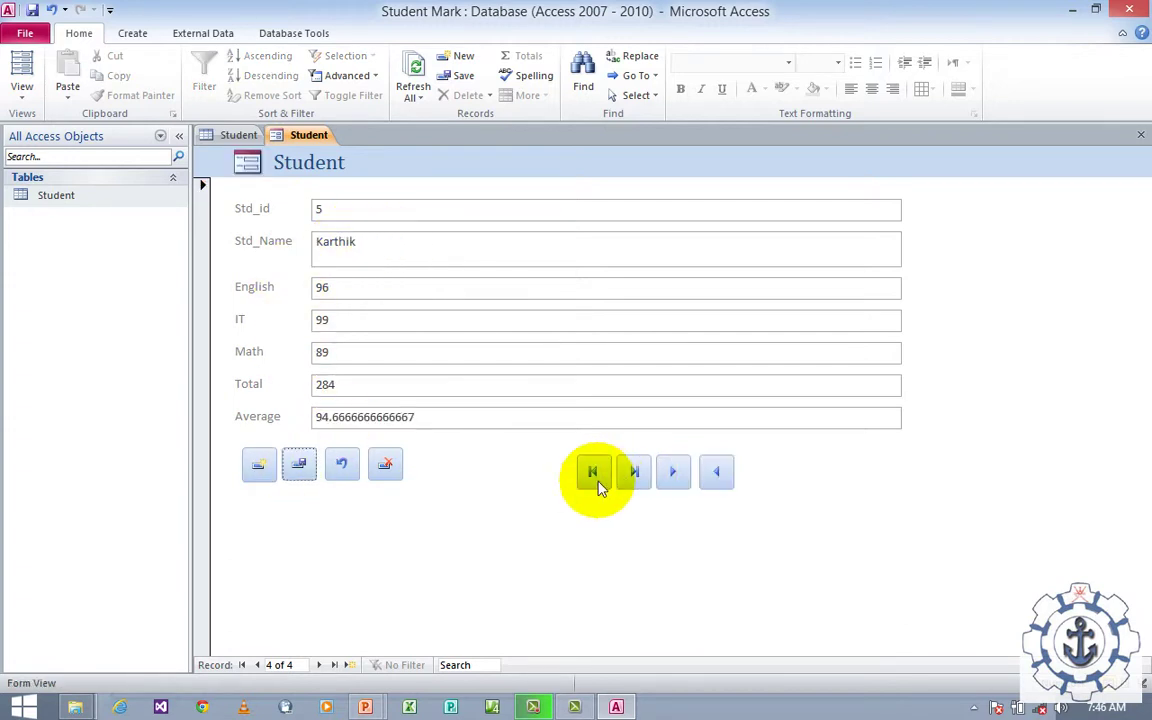
pyautogui.click(635, 474)
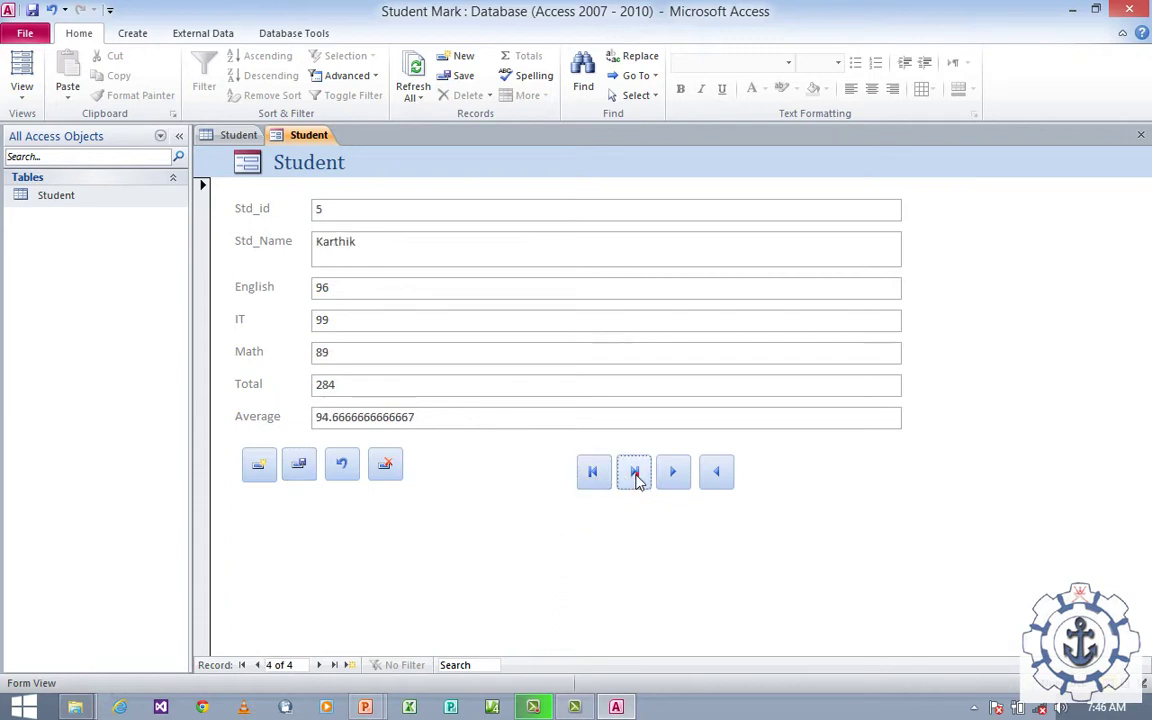
pyautogui.click(673, 474)
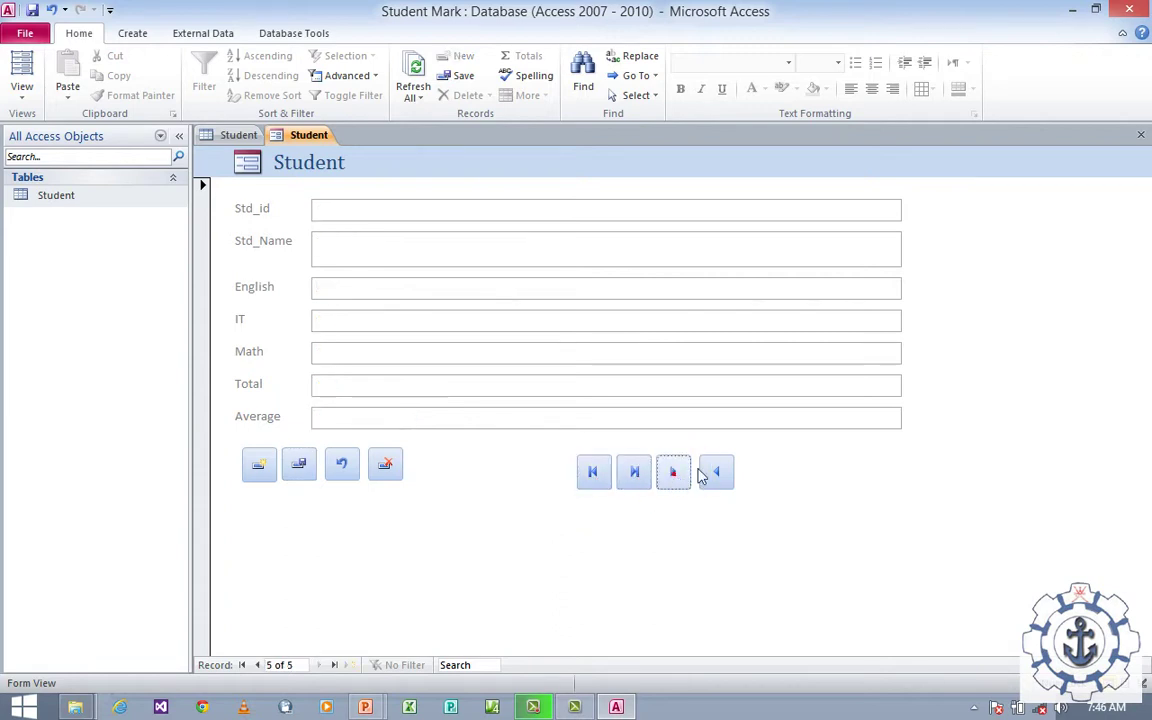
pyautogui.click(713, 472)
pyautogui.click(715, 472)
pyautogui.click(715, 472)
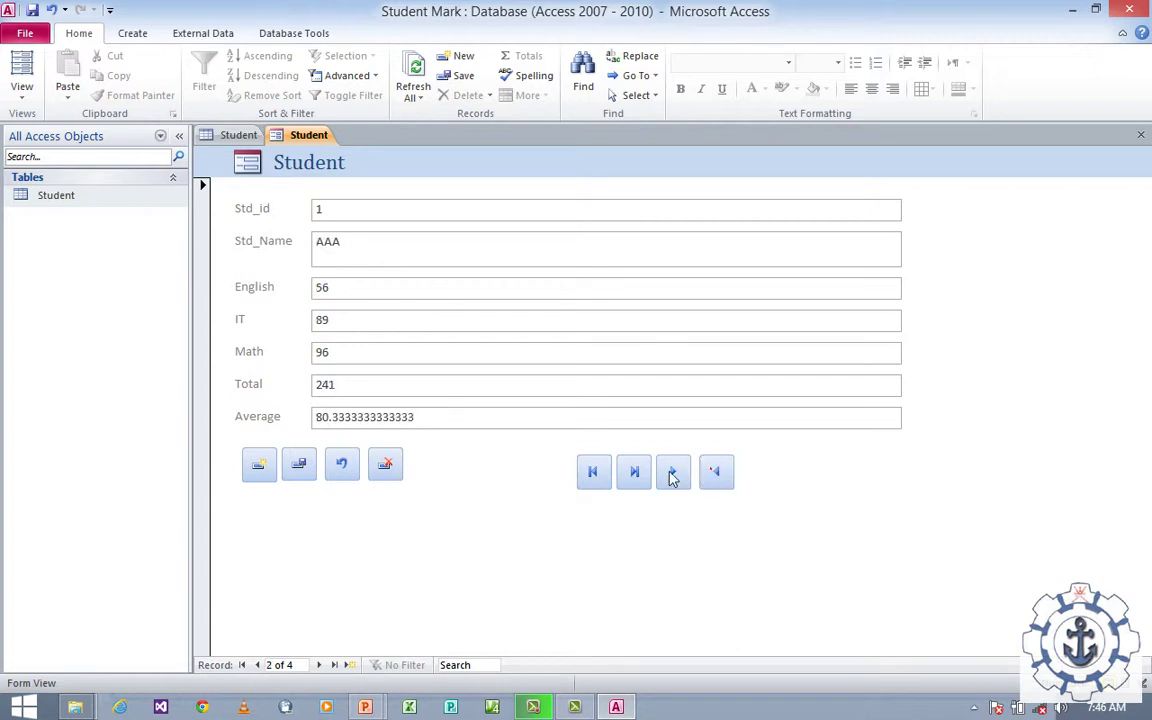
# Delete the record with Std_id 2 using the form's delete button, then try to undo the deletion with the undo button.
pyautogui.click(673, 476)
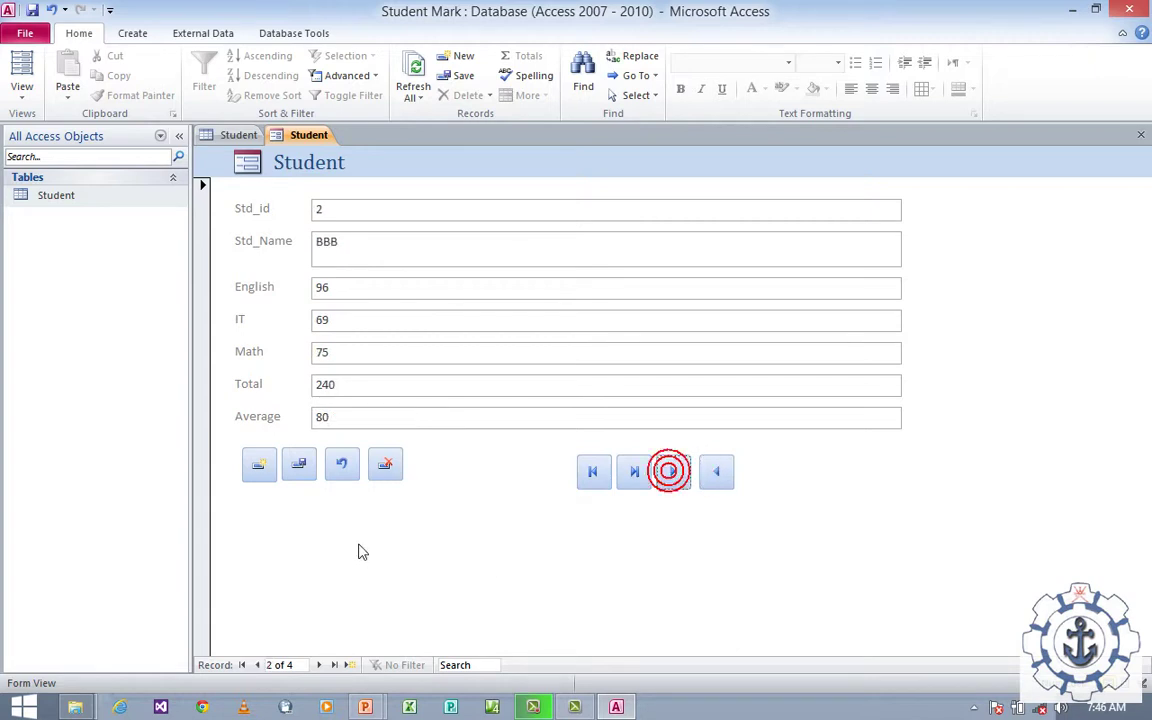
pyautogui.click(330, 210)
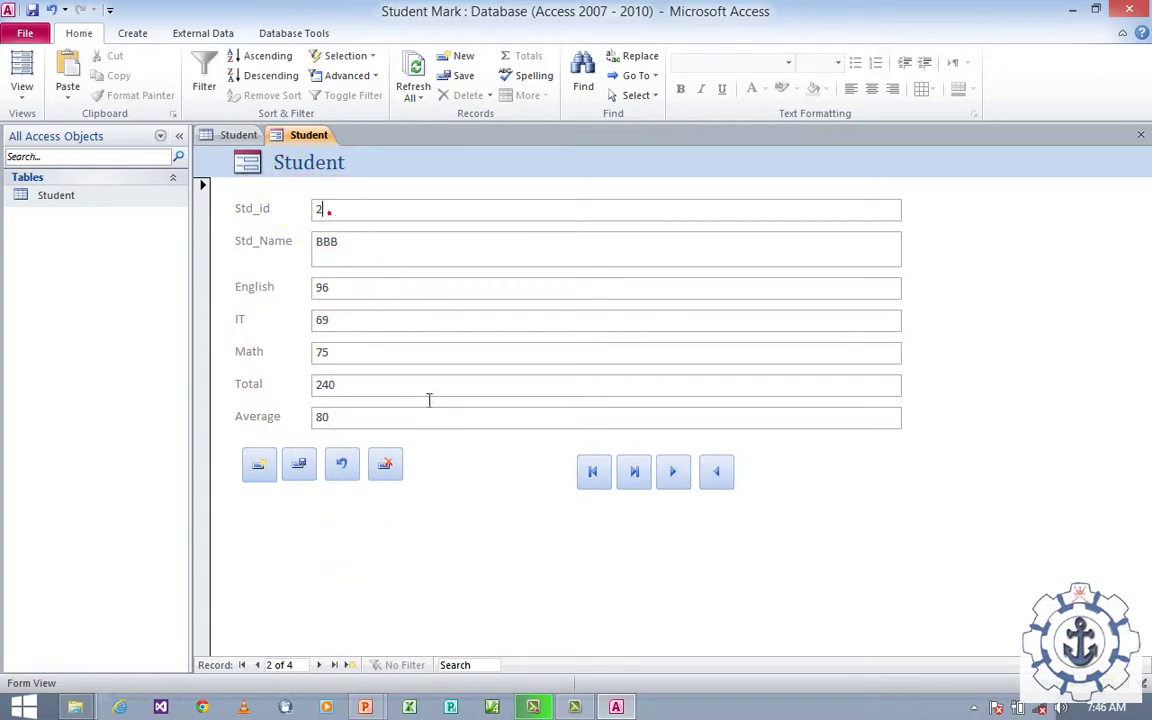
pyautogui.click(386, 465)
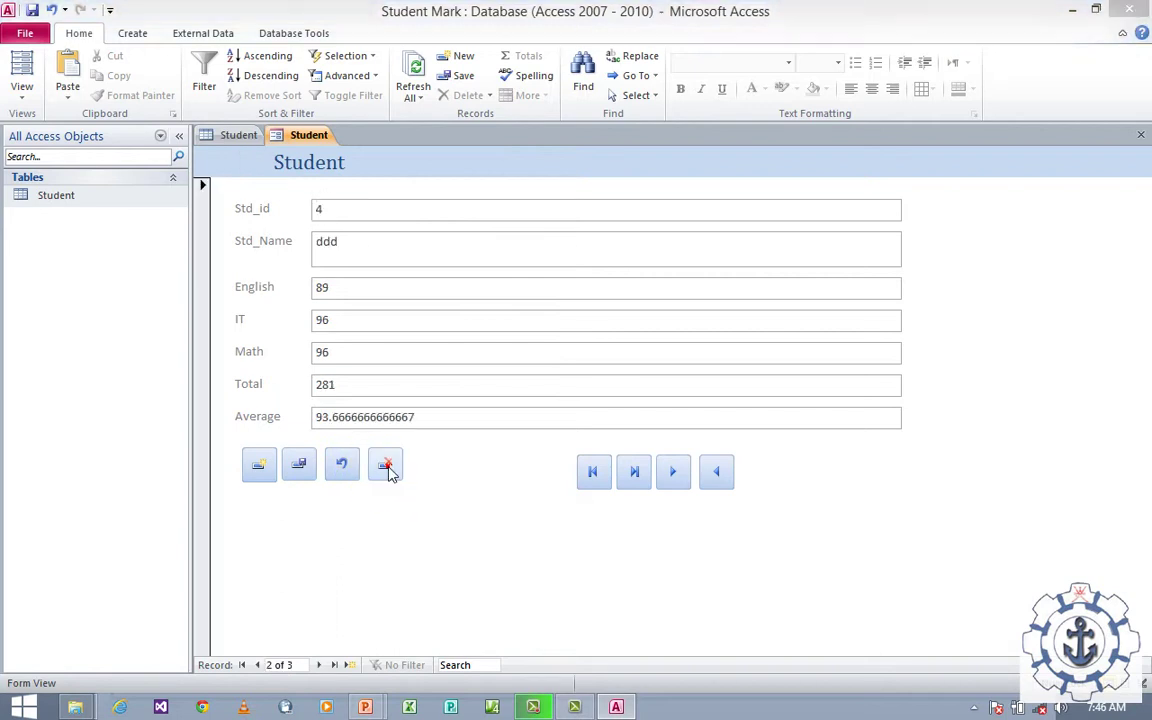
pyautogui.click(387, 468)
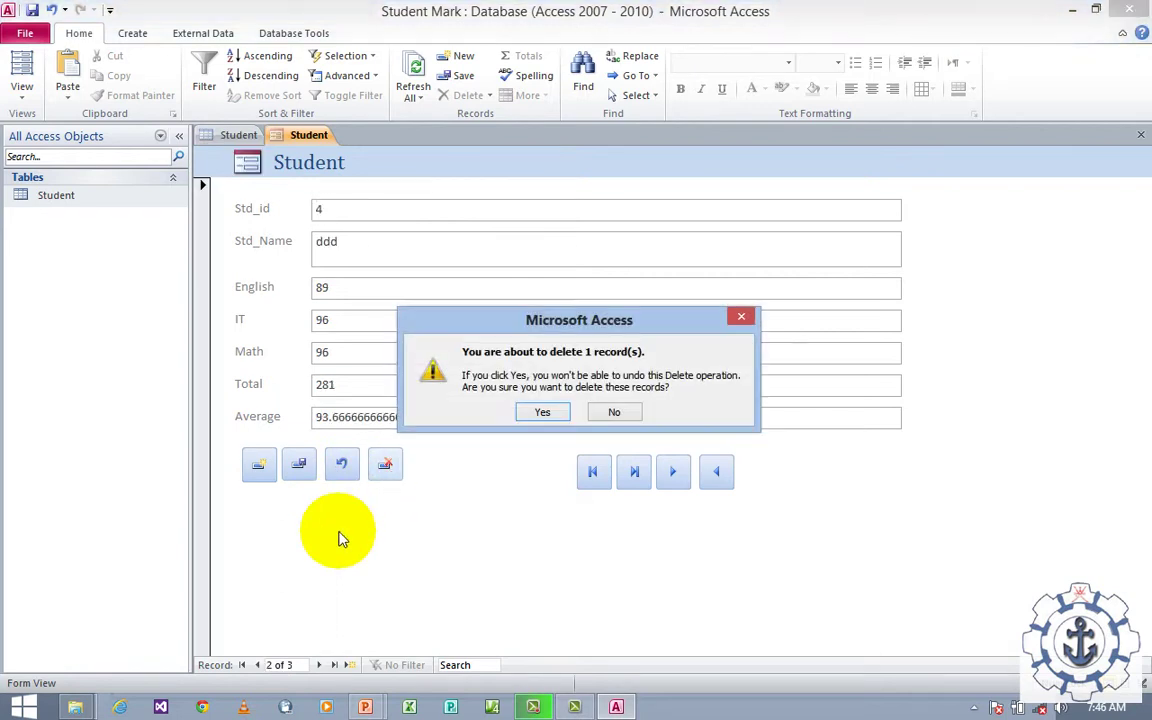
pyautogui.click(542, 412)
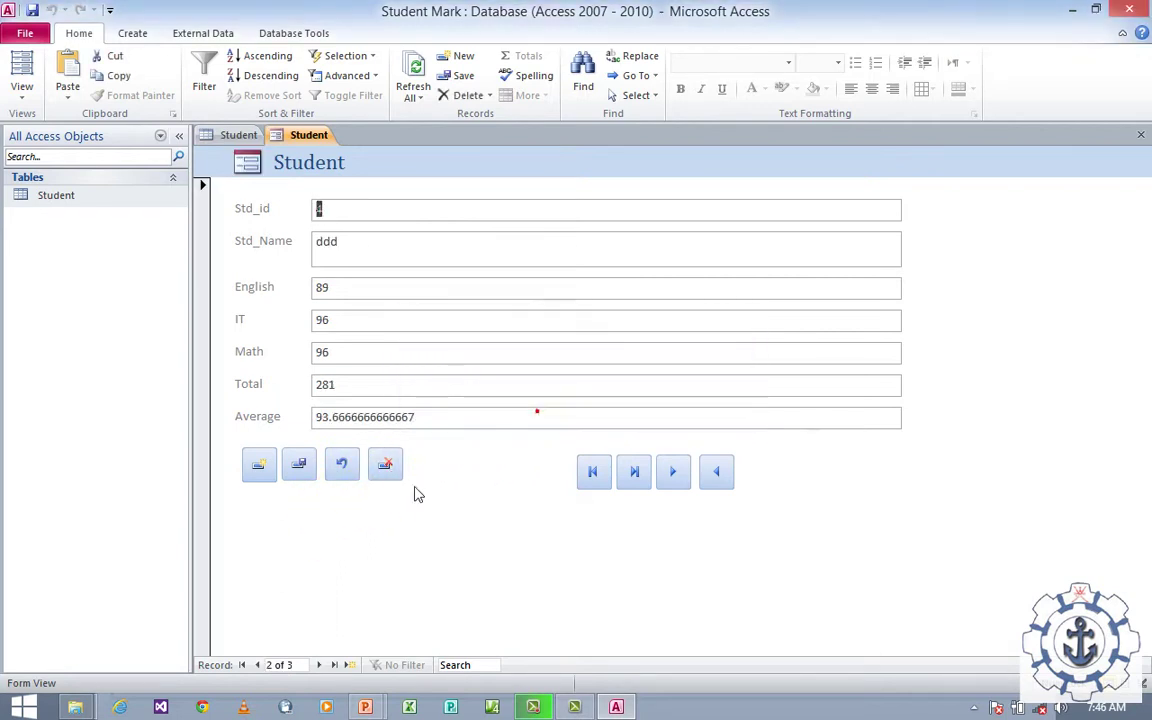
pyautogui.click(343, 482)
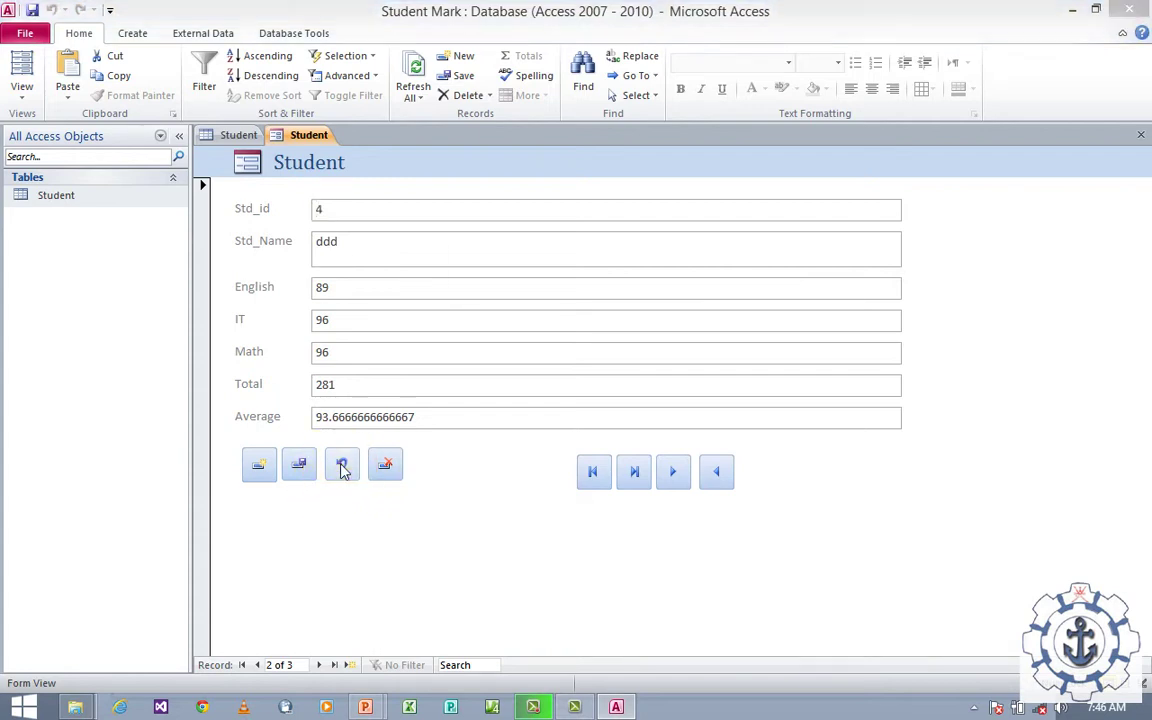
pyautogui.click(578, 288)
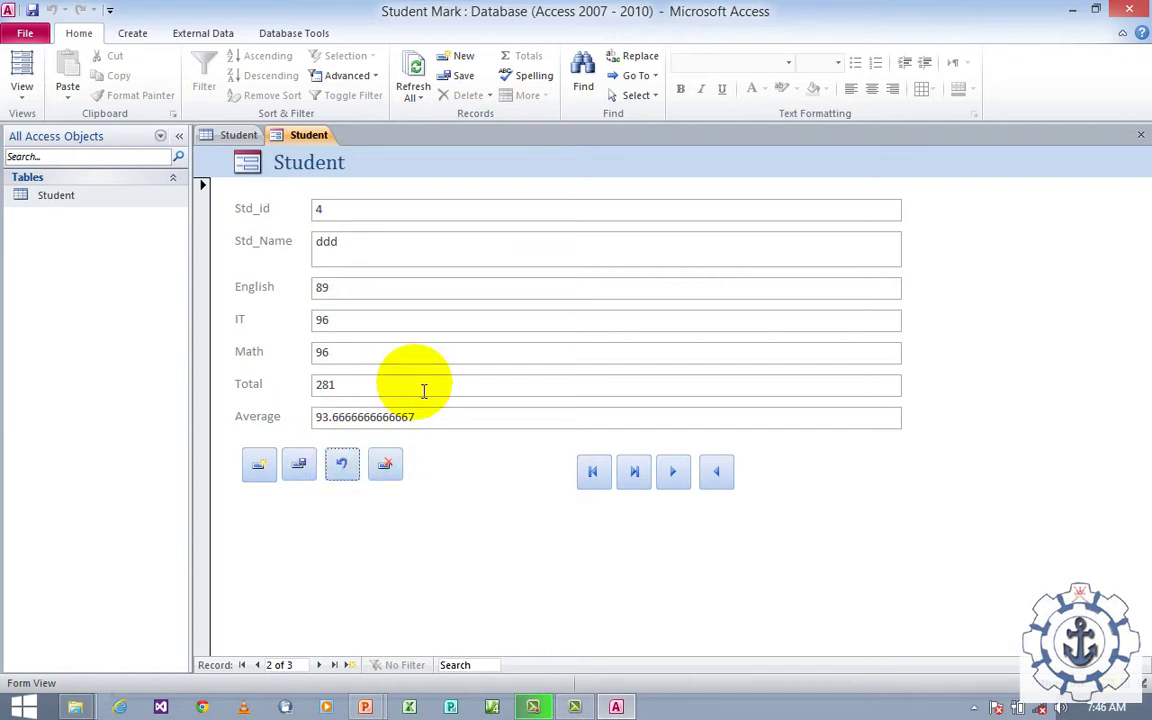
# Start a new student record on the form with Std_id 6 and fill in the student's name.
pyautogui.click(255, 470)
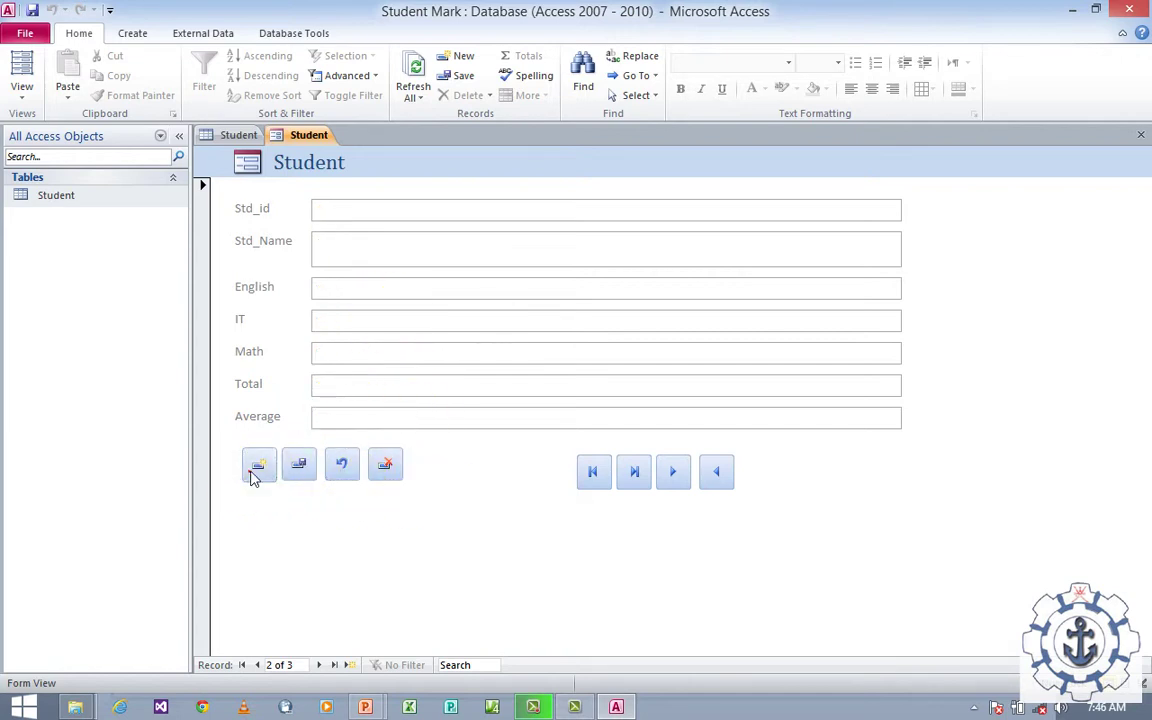
pyautogui.click(255, 470)
pyautogui.click(386, 212)
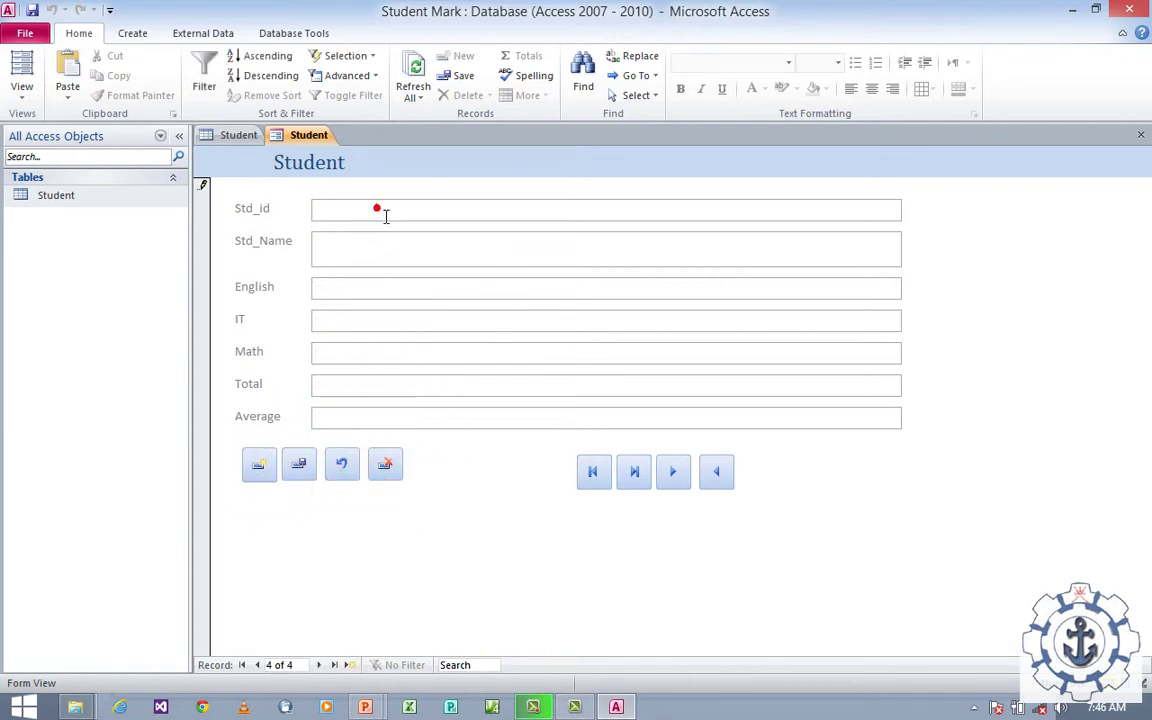
pyautogui.write('6')
pyautogui.click(374, 260)
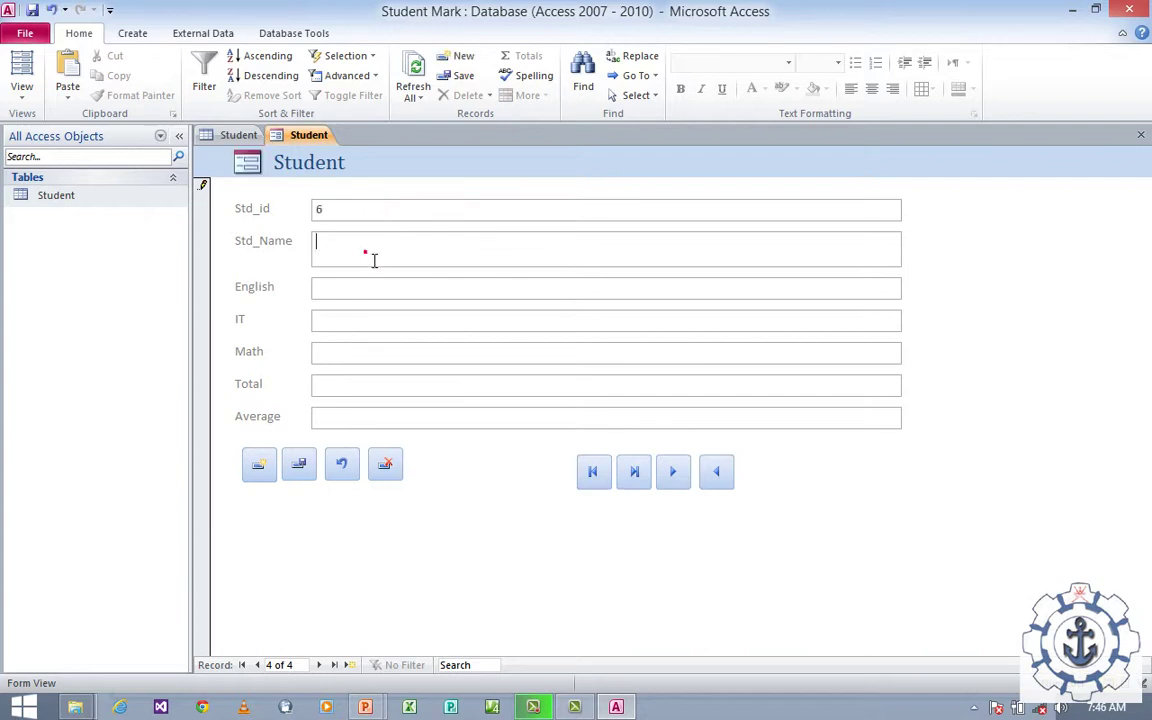
pyautogui.write('Kat')
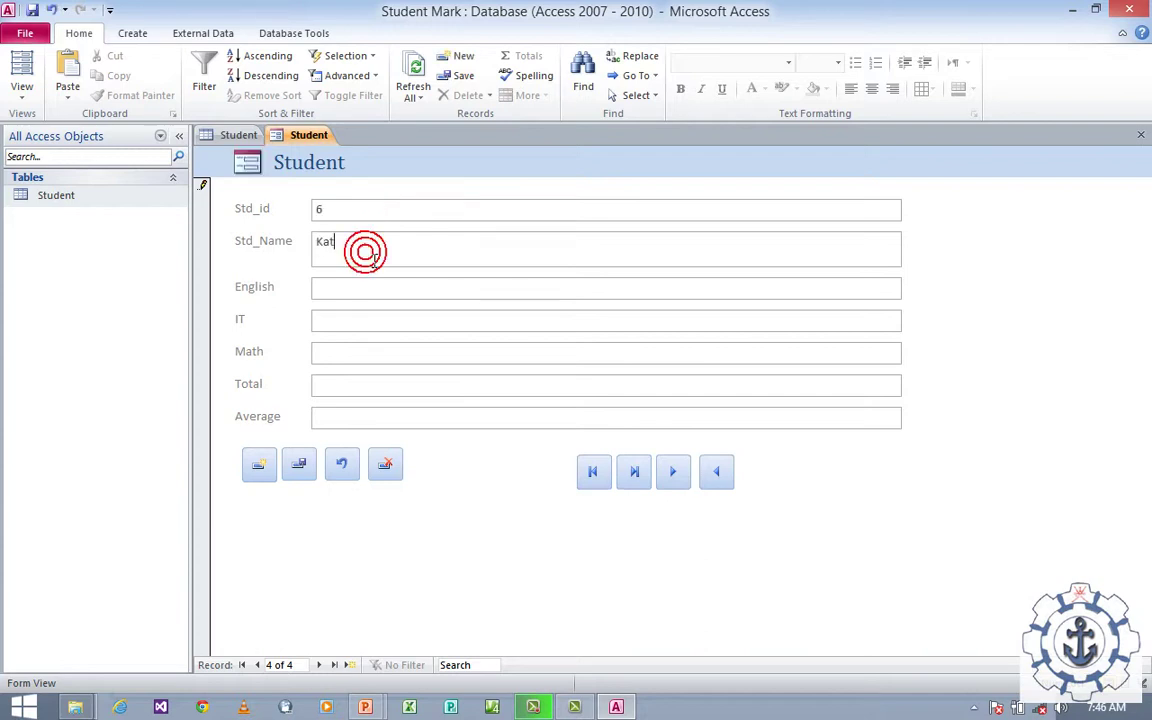
pyautogui.write('rthik')
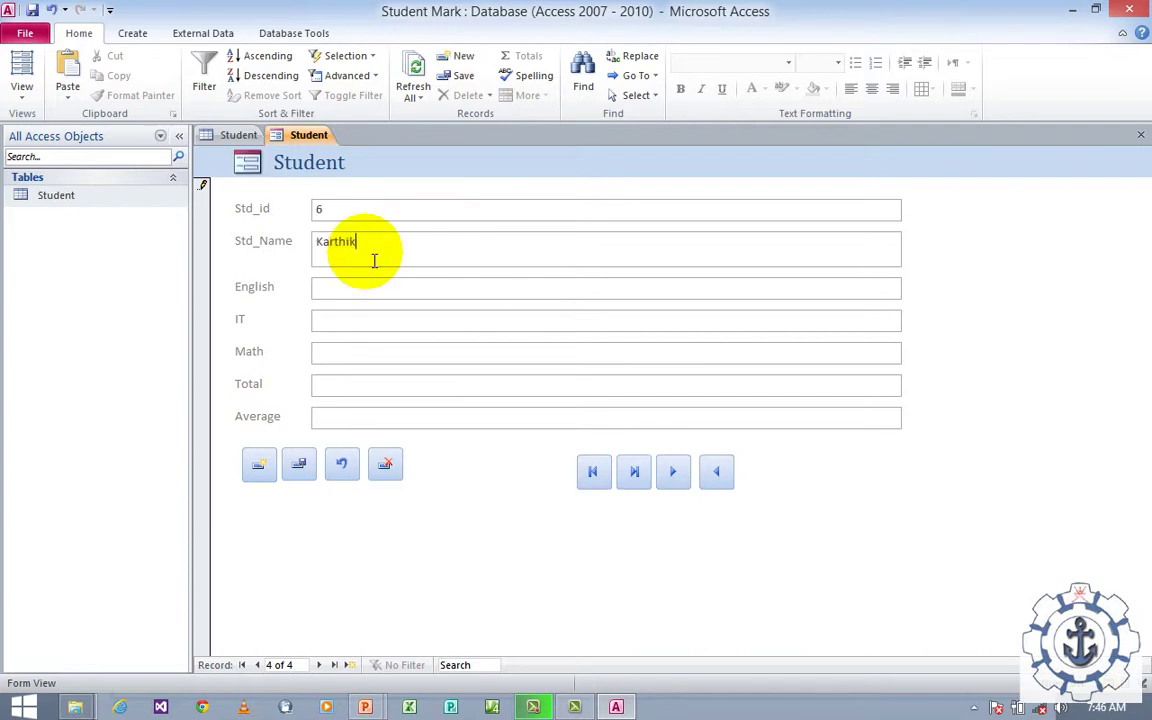
# Enter the marks English 86, IT 52 and Math 50, let Total and Average calculate, and save the record.
pyautogui.write('86')
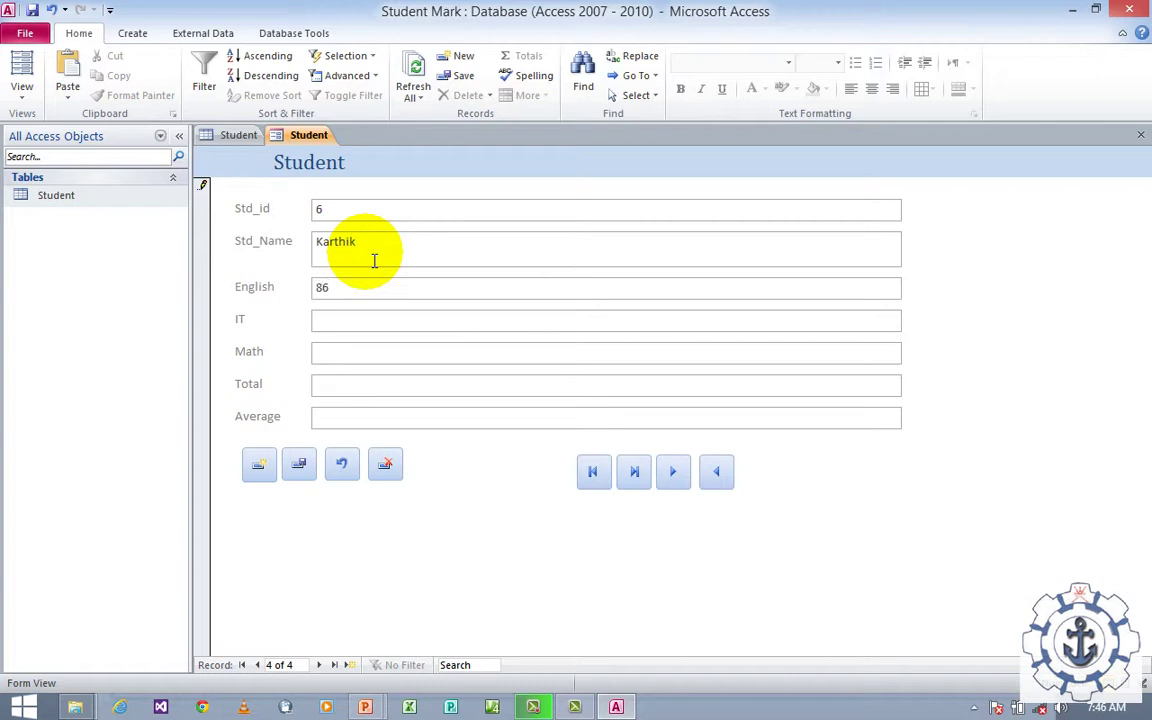
pyautogui.press('Tab')
pyautogui.write('52')
pyautogui.press('Tab')
pyautogui.write('50')
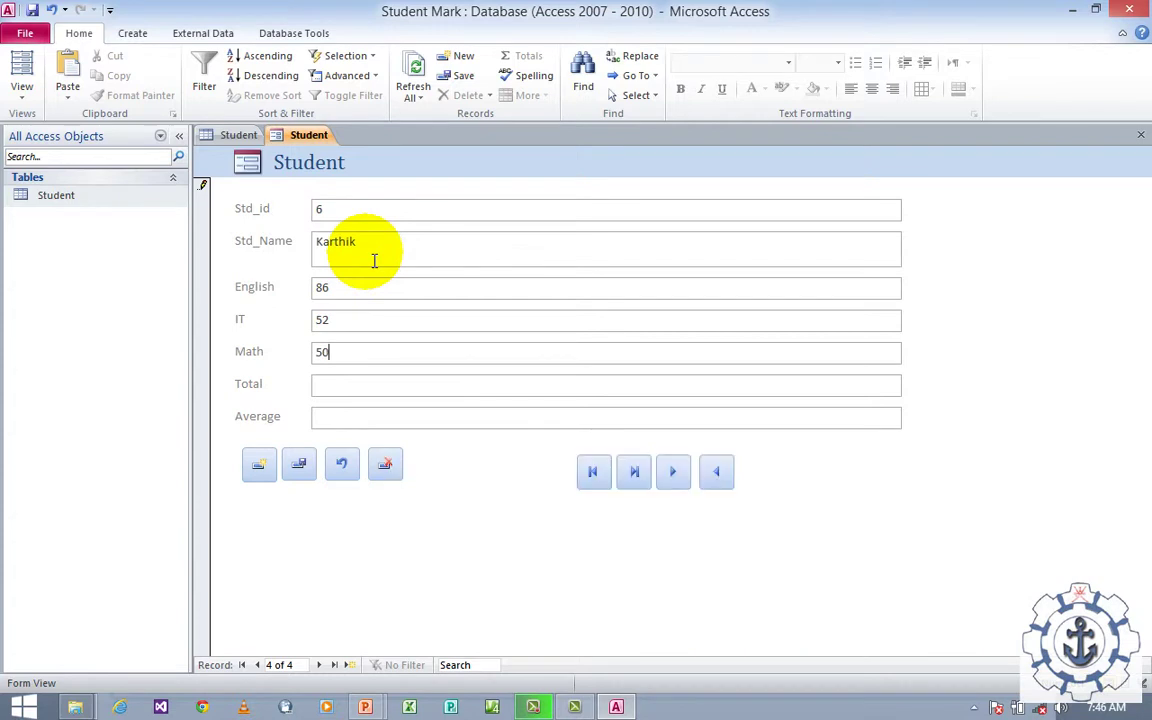
pyautogui.press('Tab')
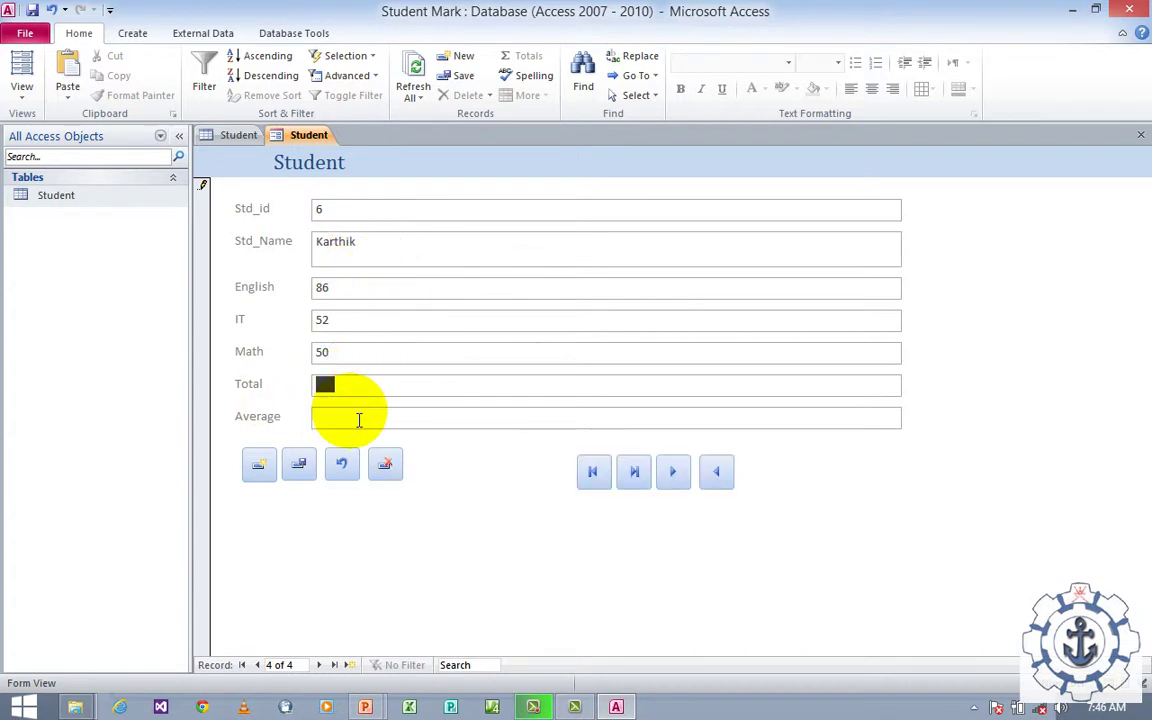
pyautogui.press('Tab')
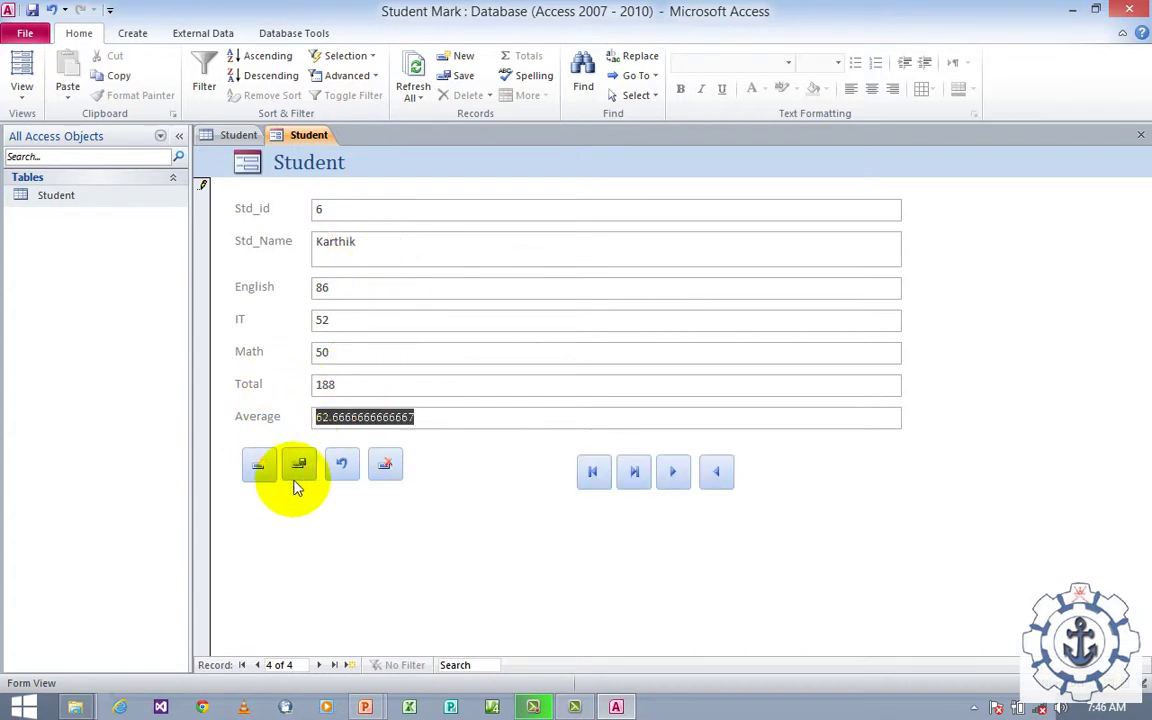
pyautogui.click(295, 468)
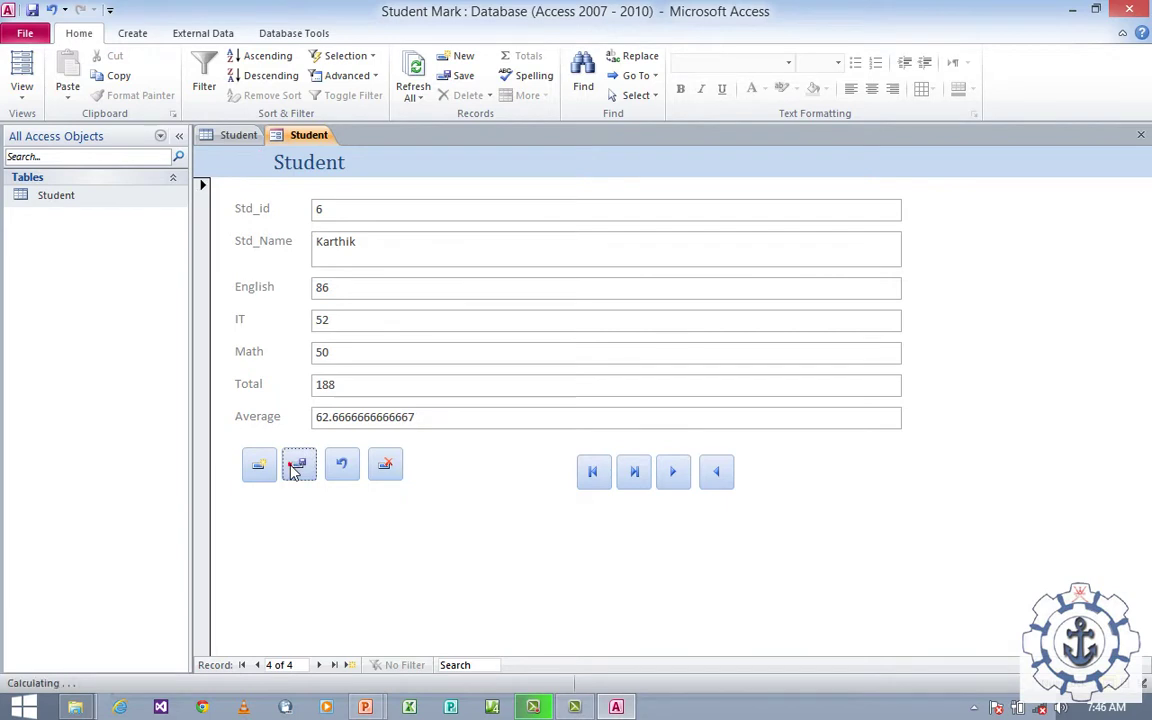
# Undo the newly saved record with Std_id 6 using the form's undo command, and delete the blank record.
pyautogui.click(342, 467)
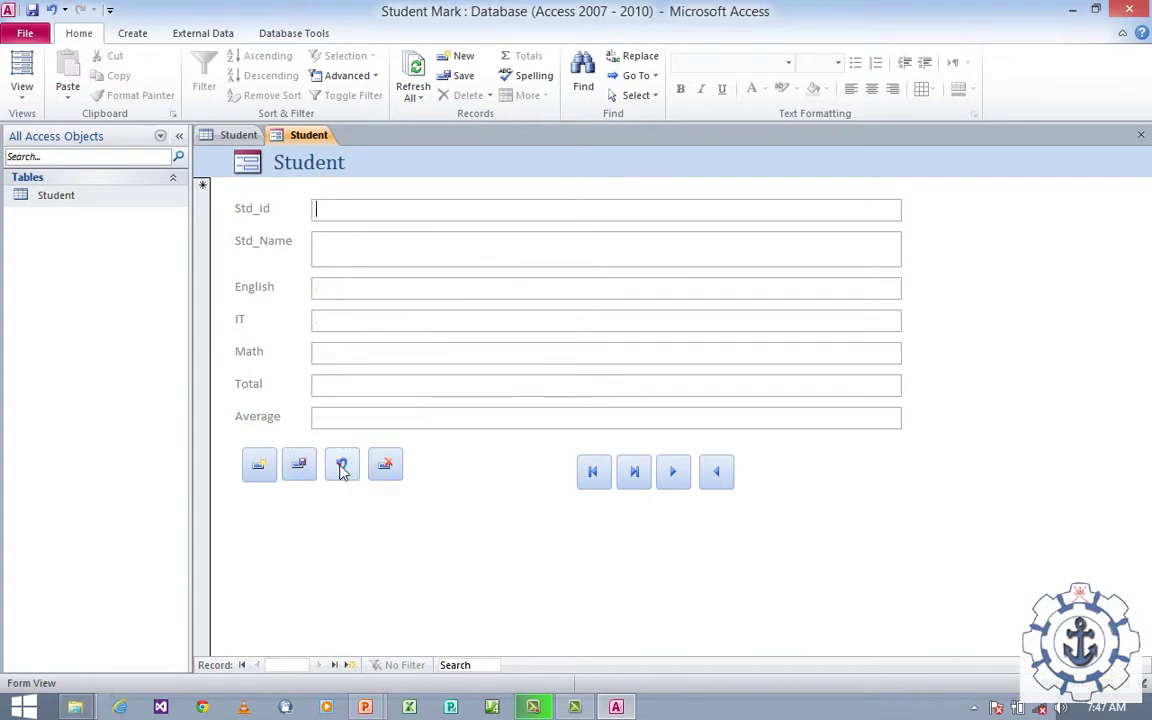
pyautogui.click(385, 464)
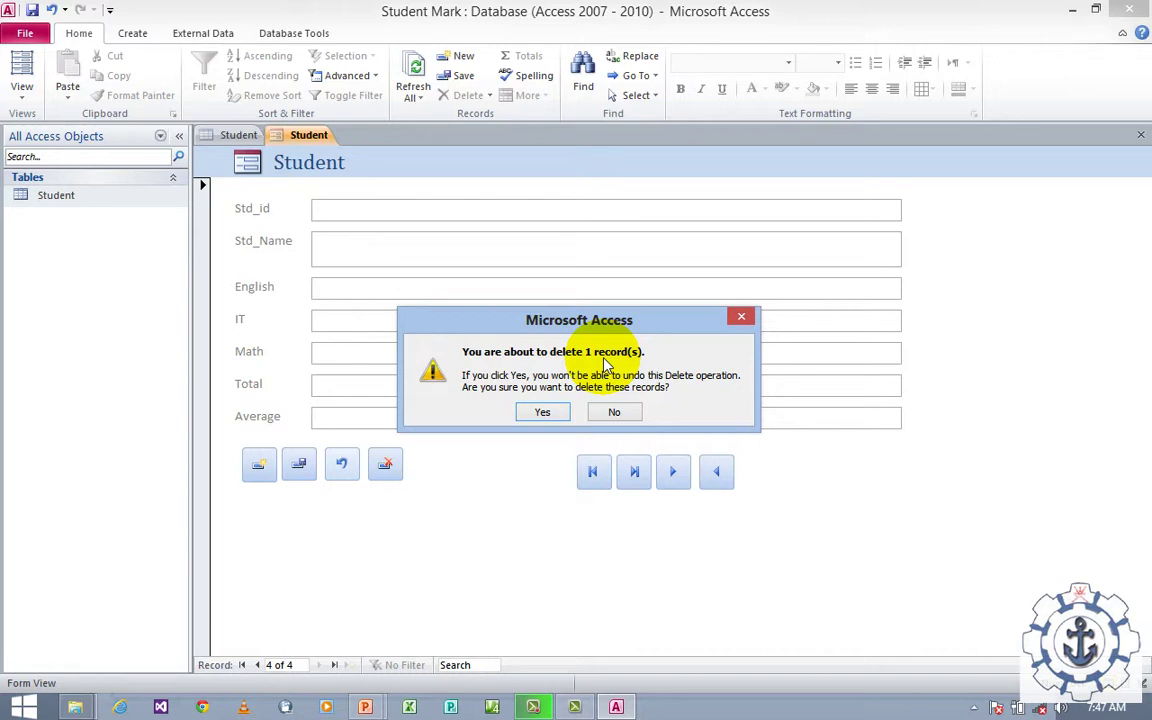
pyautogui.click(537, 416)
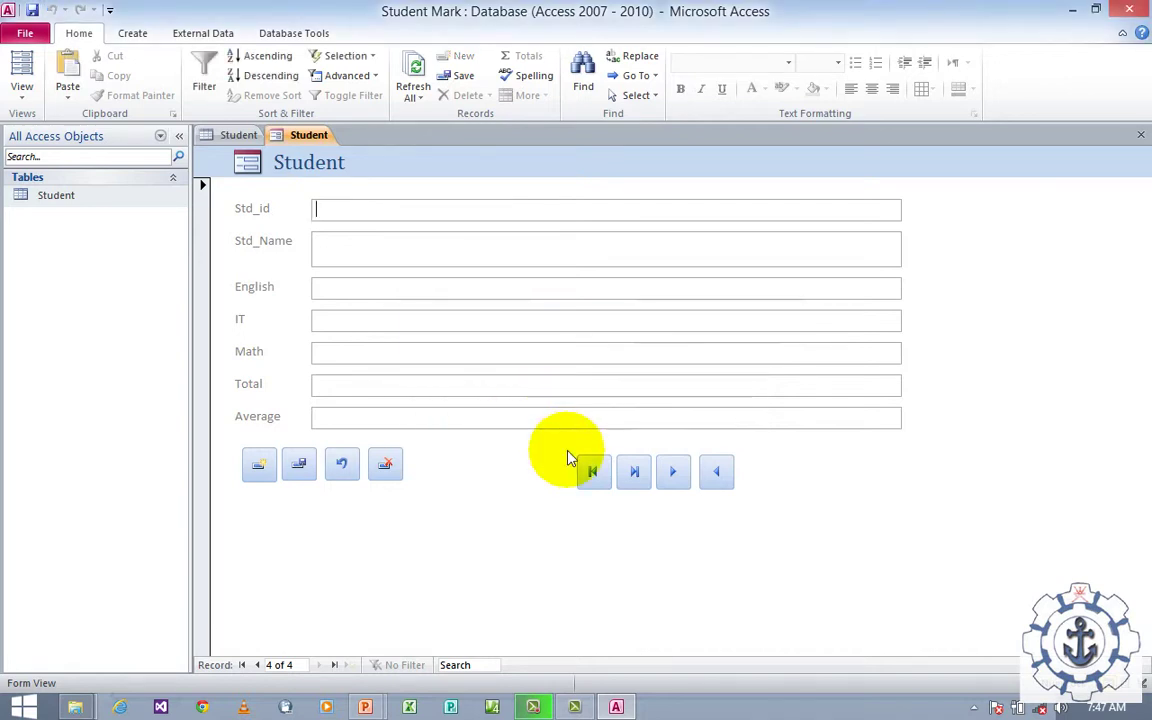
# Check the remaining student records by switching between the last and first records, ending on the first.
pyautogui.click(631, 474)
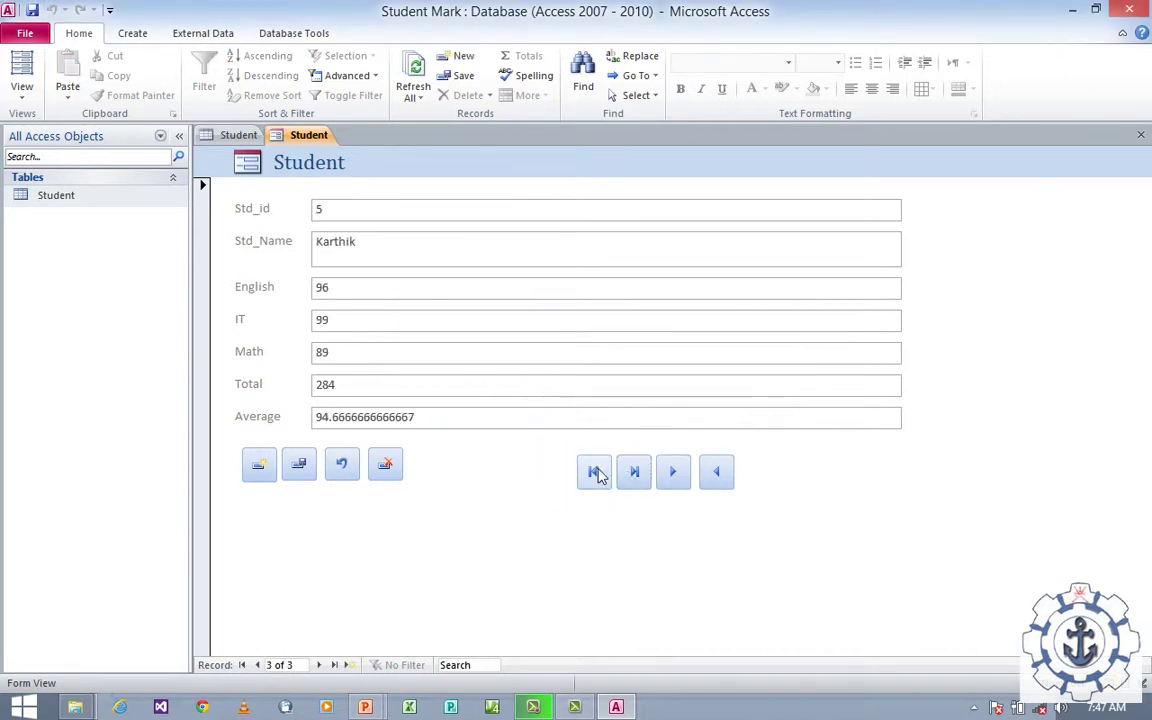
pyautogui.click(595, 474)
pyautogui.click(634, 472)
pyautogui.click(595, 474)
pyautogui.click(352, 482)
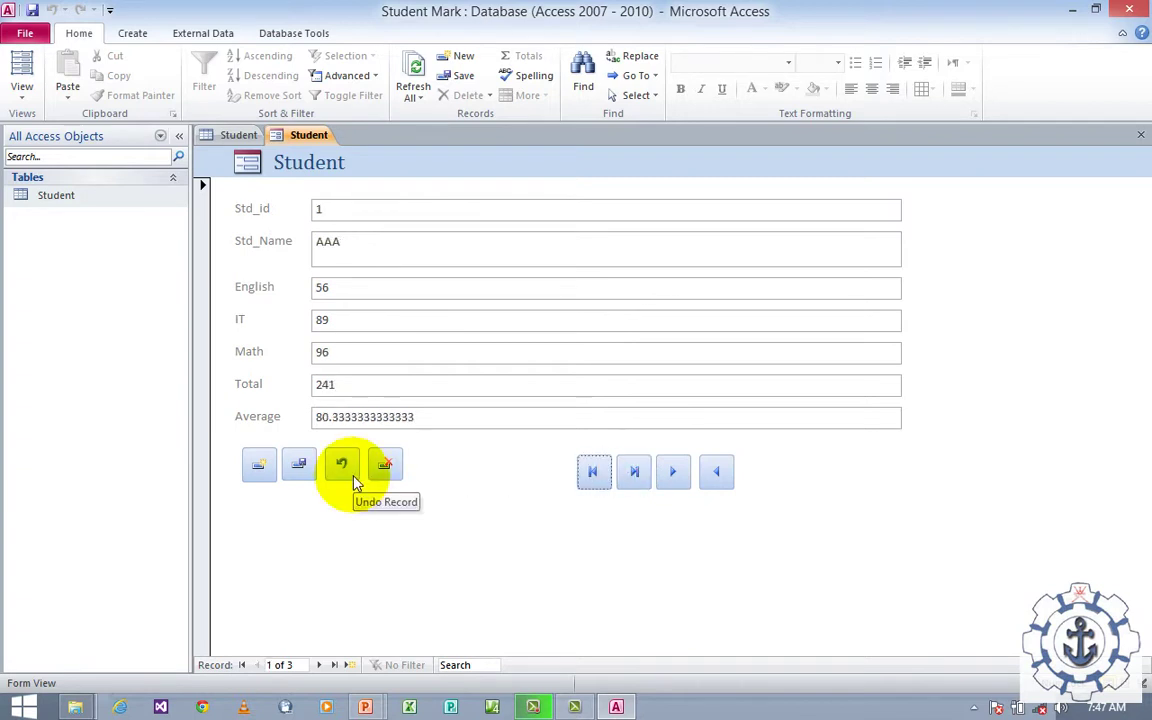